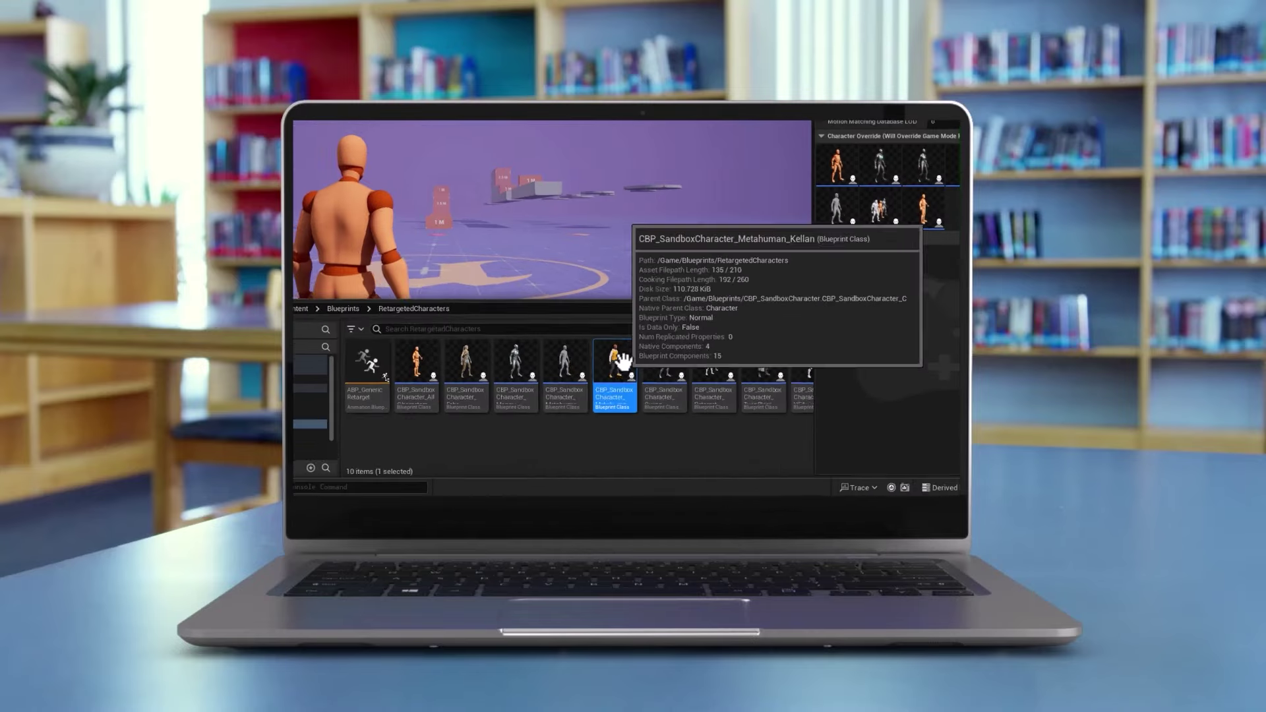
# Give Pia the Medium Bob Messy haircut and dress her in the Hoodie top.
pyautogui.click(683, 399)
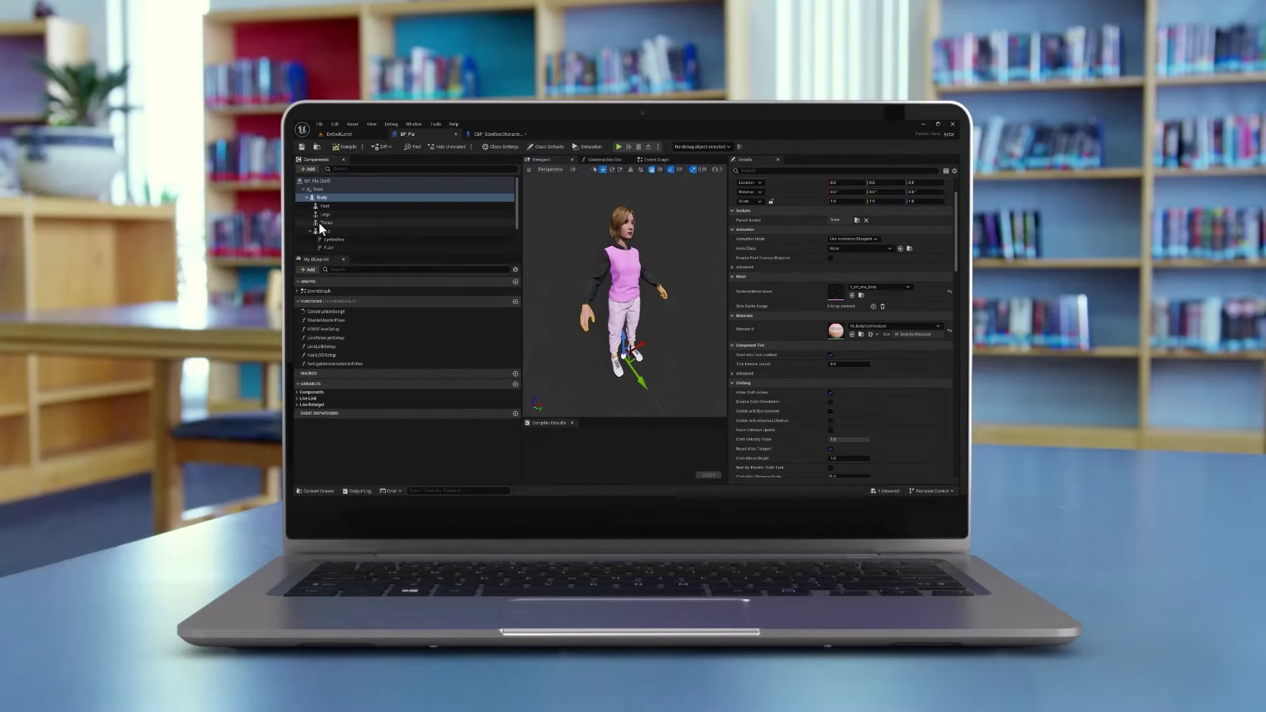
pyautogui.click(324, 215)
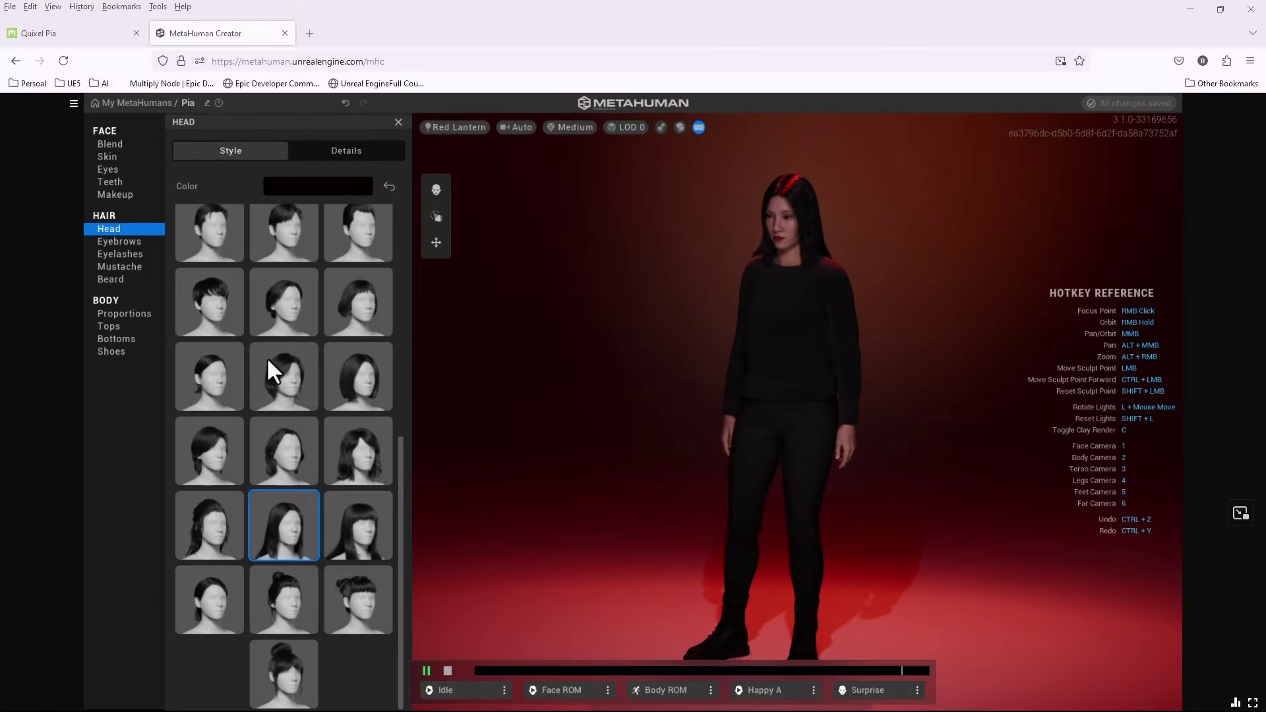
pyautogui.click(234, 379)
pyautogui.click(271, 382)
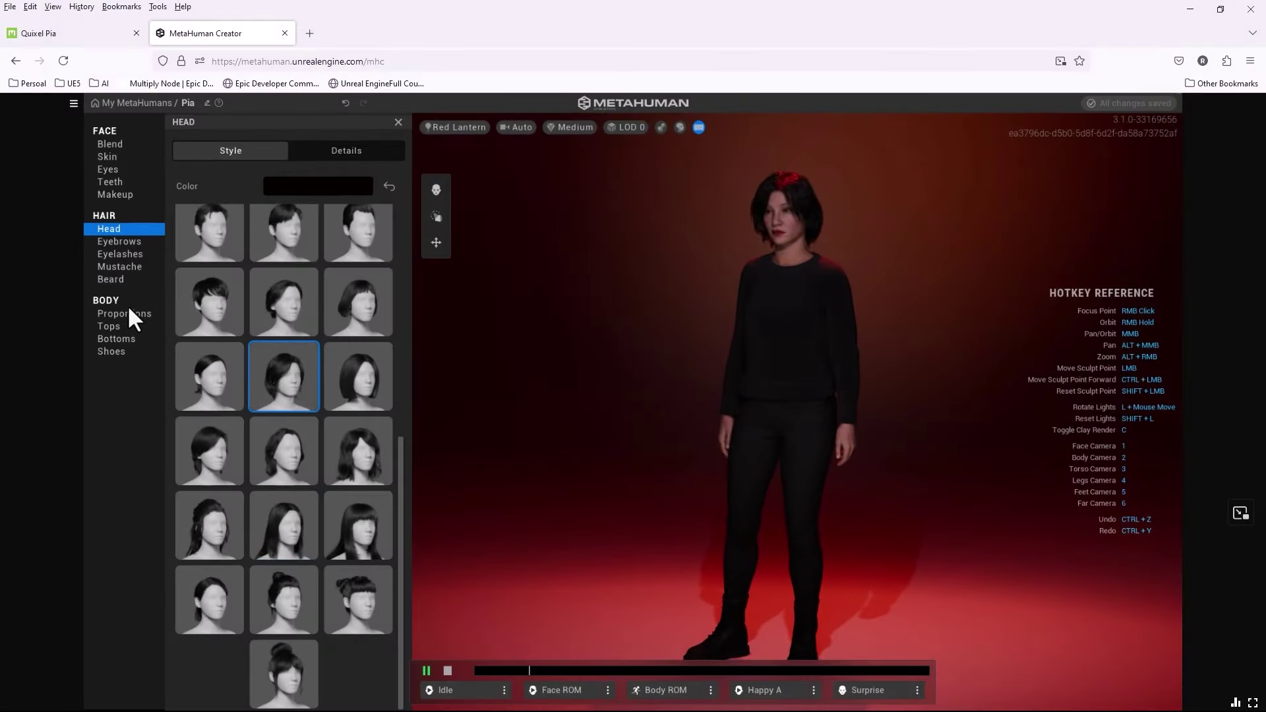
pyautogui.click(109, 326)
pyautogui.click(358, 342)
pyautogui.click(326, 407)
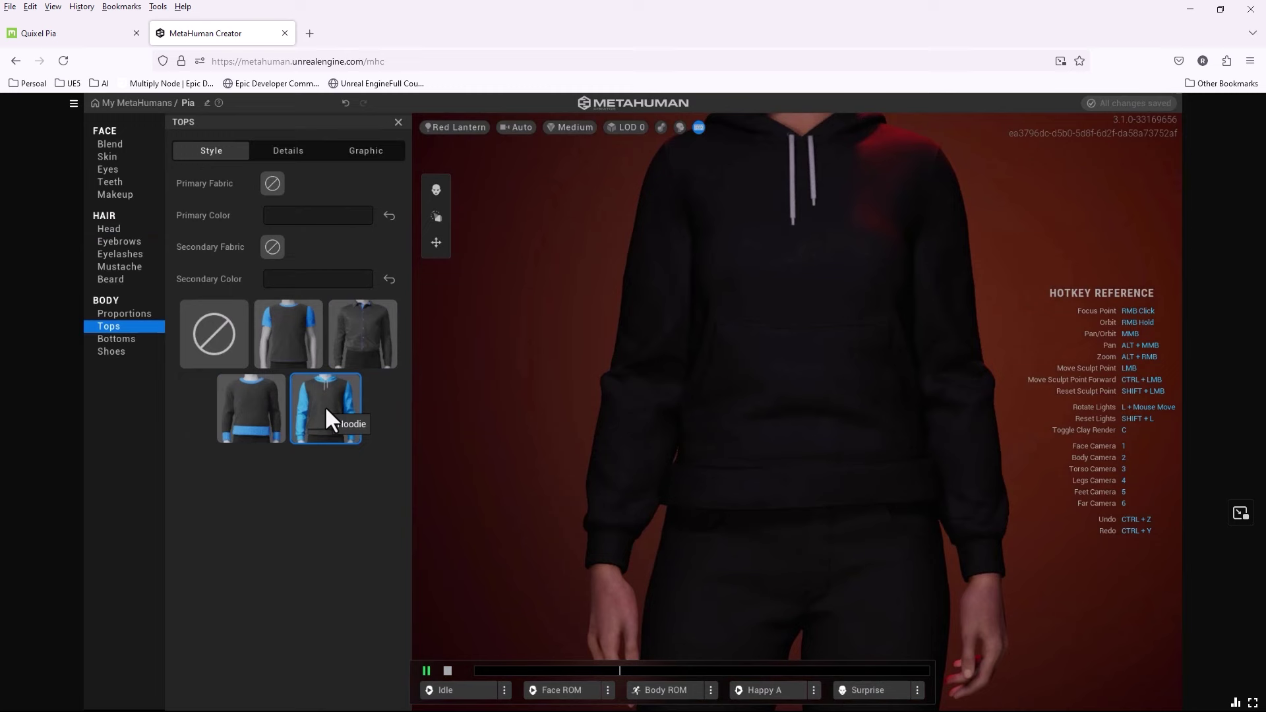
# Put Pia in Cargo Pants and Casual Sneakers, lightening the sneaker colour toward white.
pyautogui.click(116, 339)
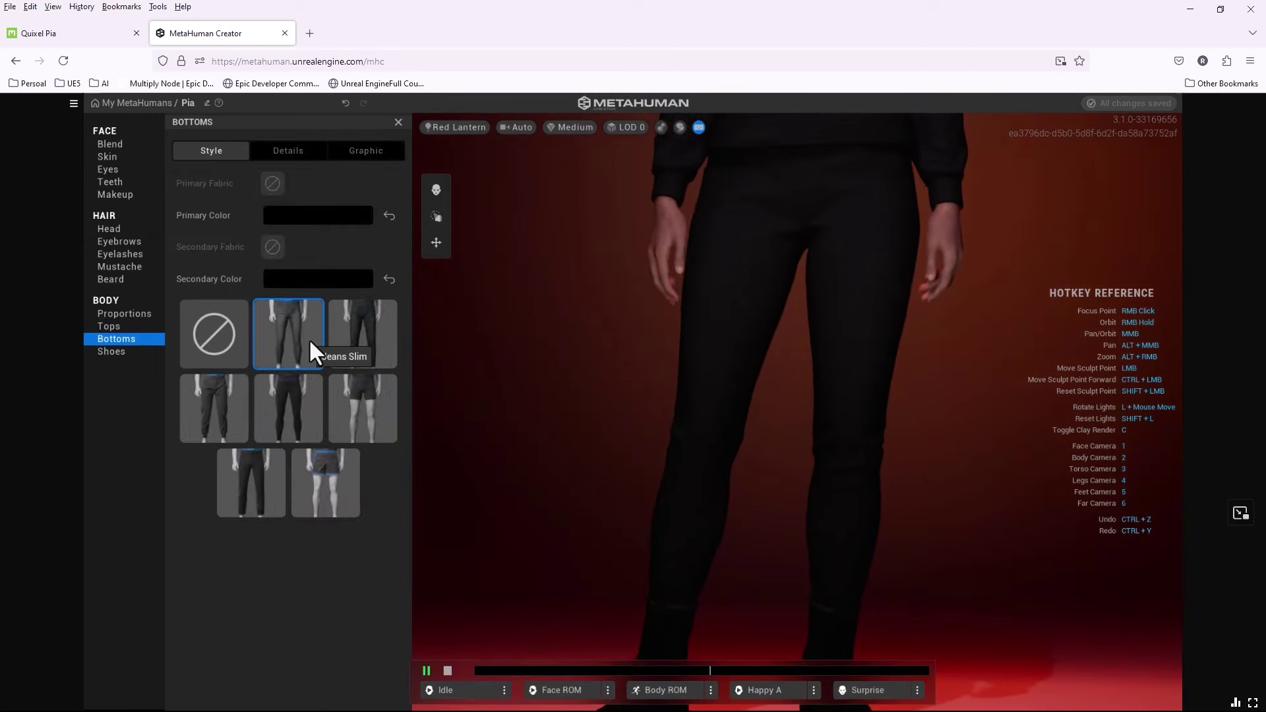
pyautogui.click(228, 425)
pyautogui.click(112, 352)
pyautogui.click(214, 407)
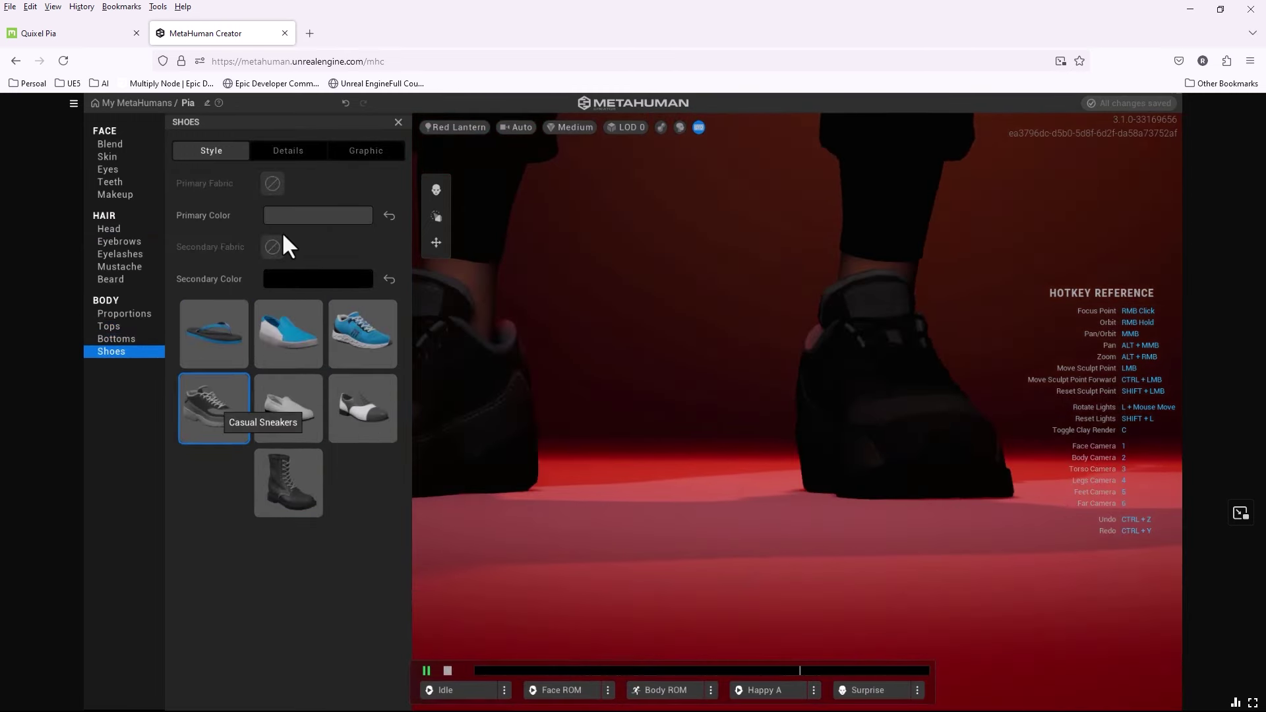
pyautogui.click(284, 216)
pyautogui.click(301, 307)
pyautogui.moveTo(301, 309); pyautogui.dragTo(300, 251)
# Make the hoodie's Primary Color pink and change Pia's hair colour.
pyautogui.click(109, 326)
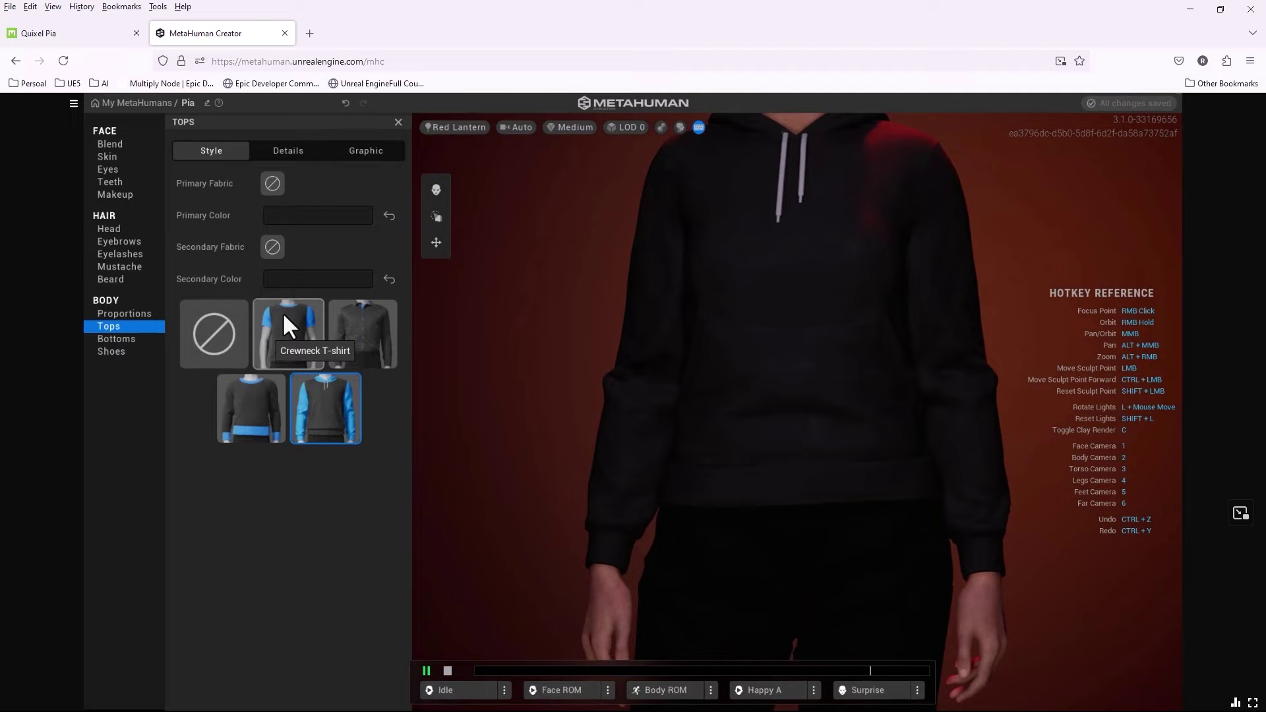
pyautogui.click(318, 215)
pyautogui.click(436, 295)
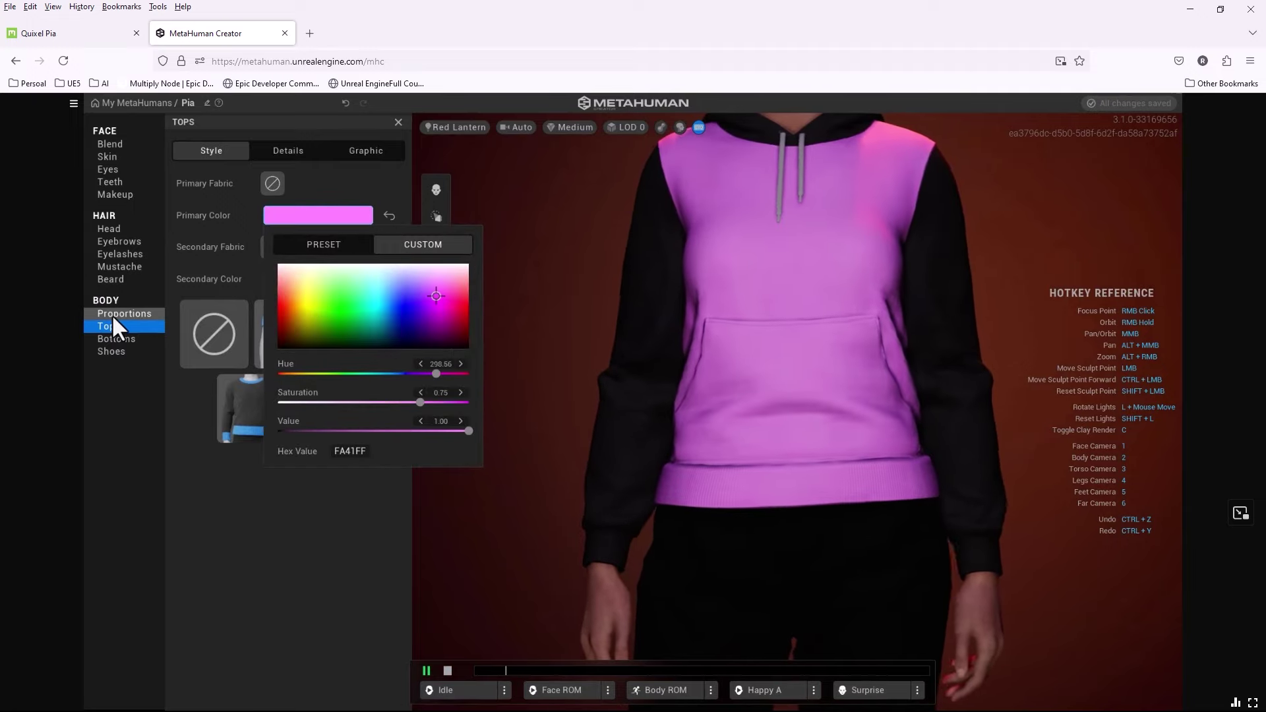
pyautogui.click(108, 229)
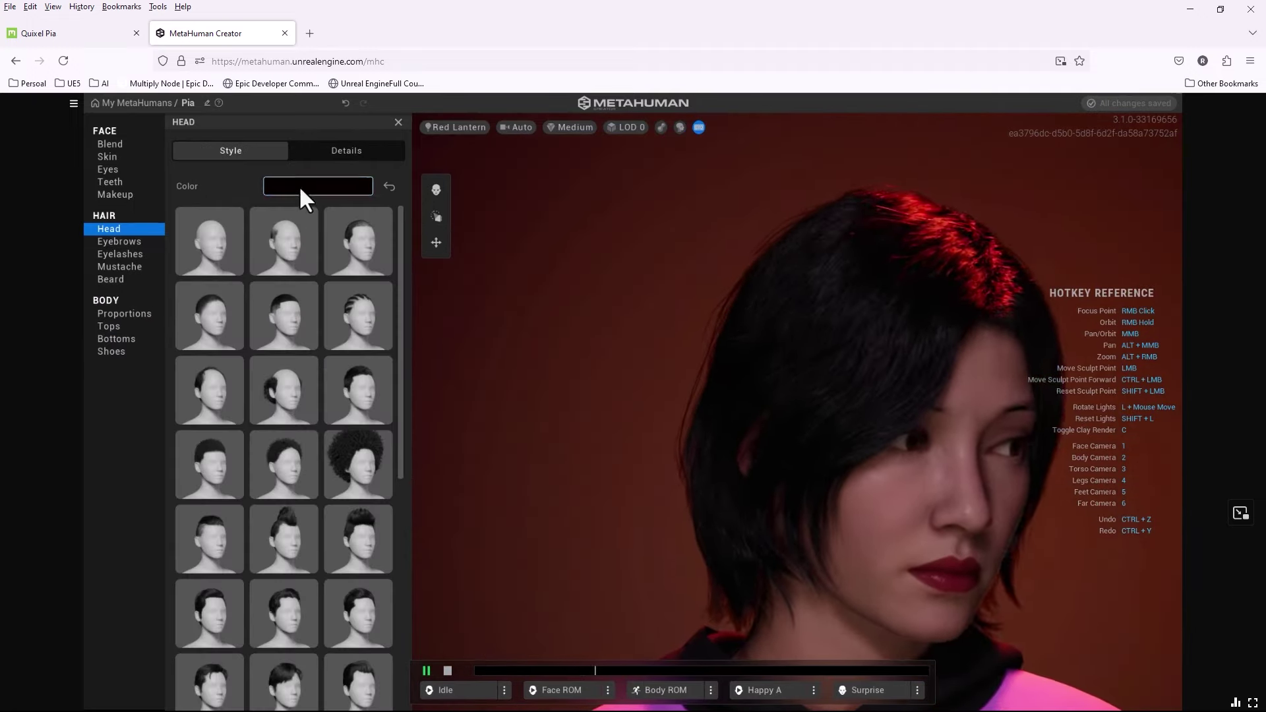
pyautogui.click(310, 186)
pyautogui.click(121, 422)
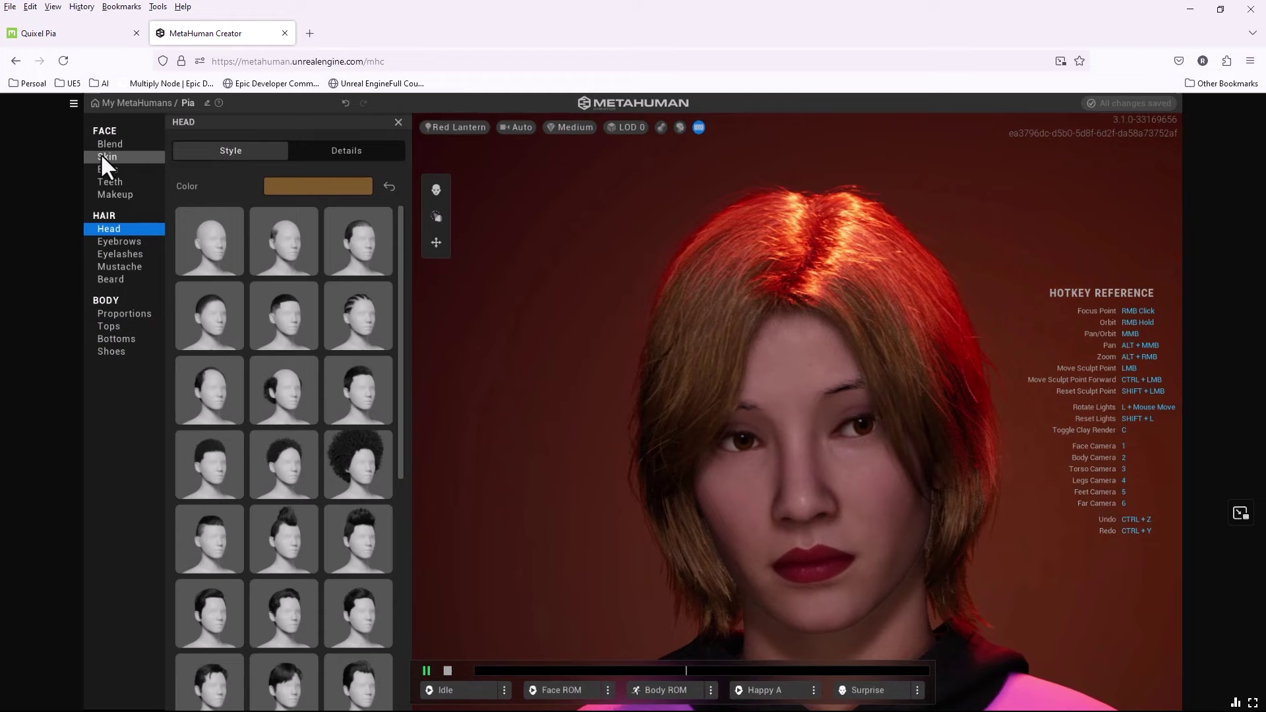
pyautogui.scroll(-5, 669, 448)
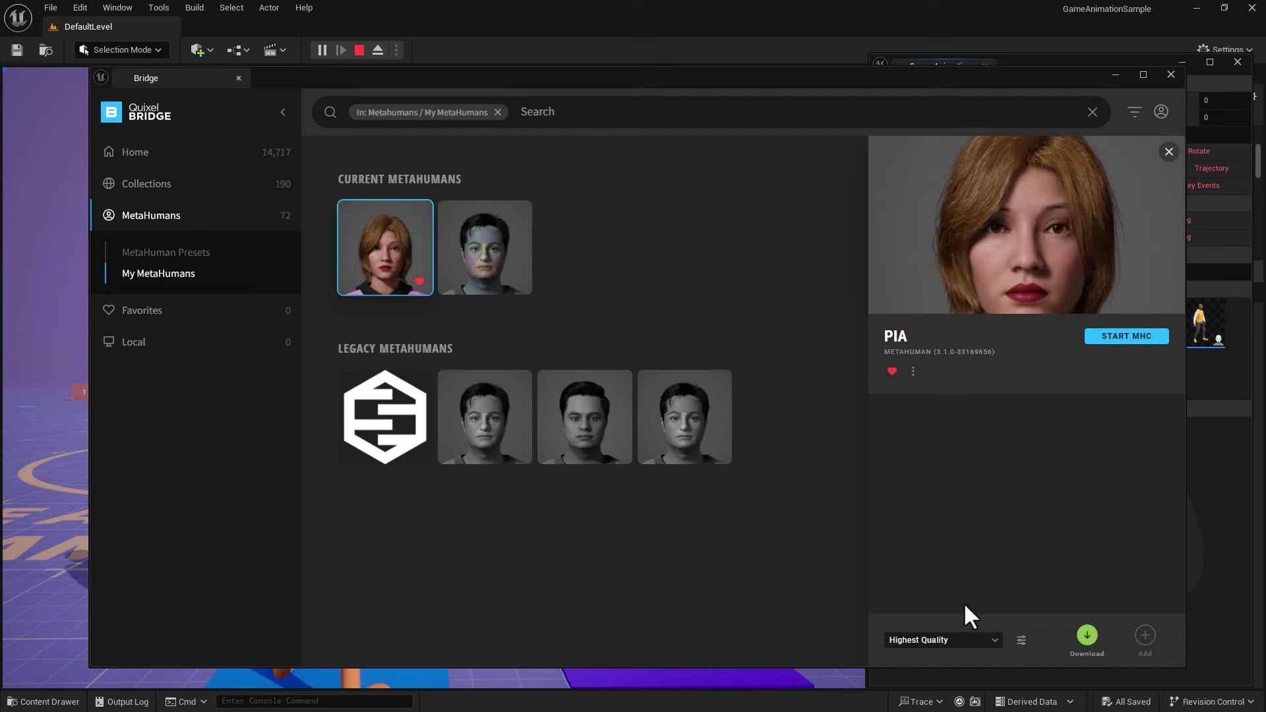
pyautogui.click(992, 637)
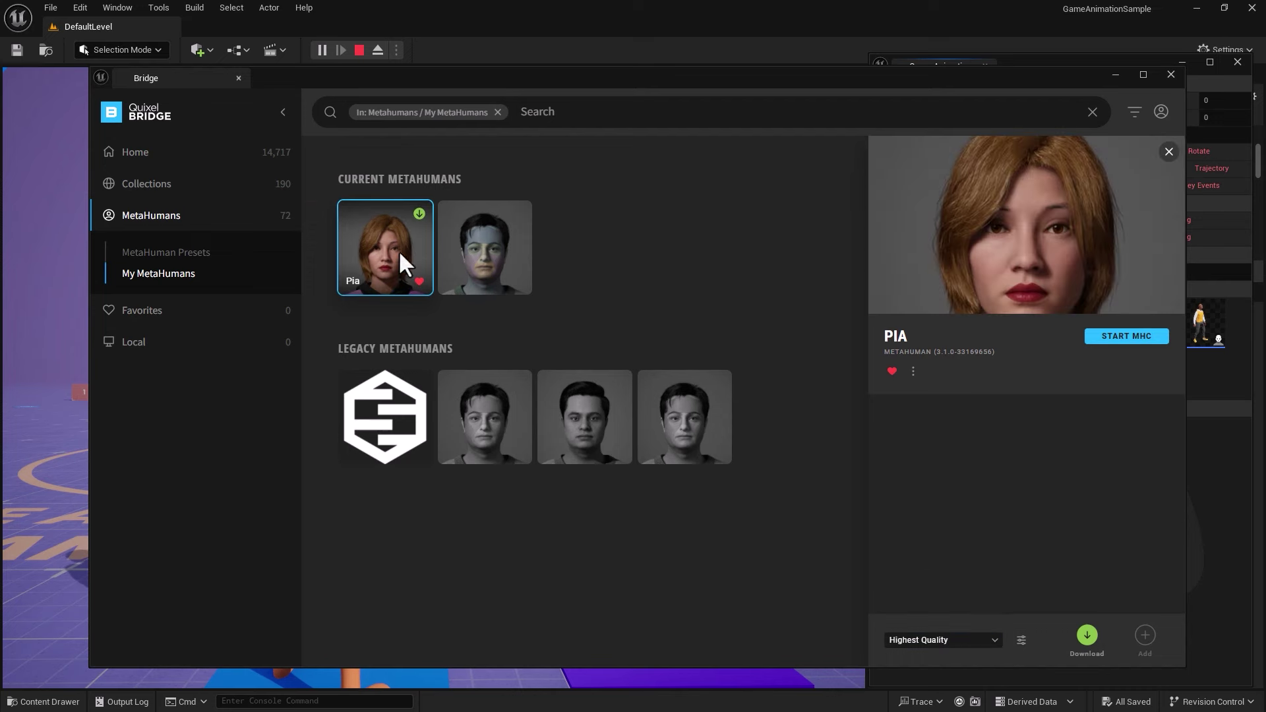
# Set Pia's MetaHuman download quality to Medium.
pyautogui.click(968, 637)
pyautogui.click(924, 597)
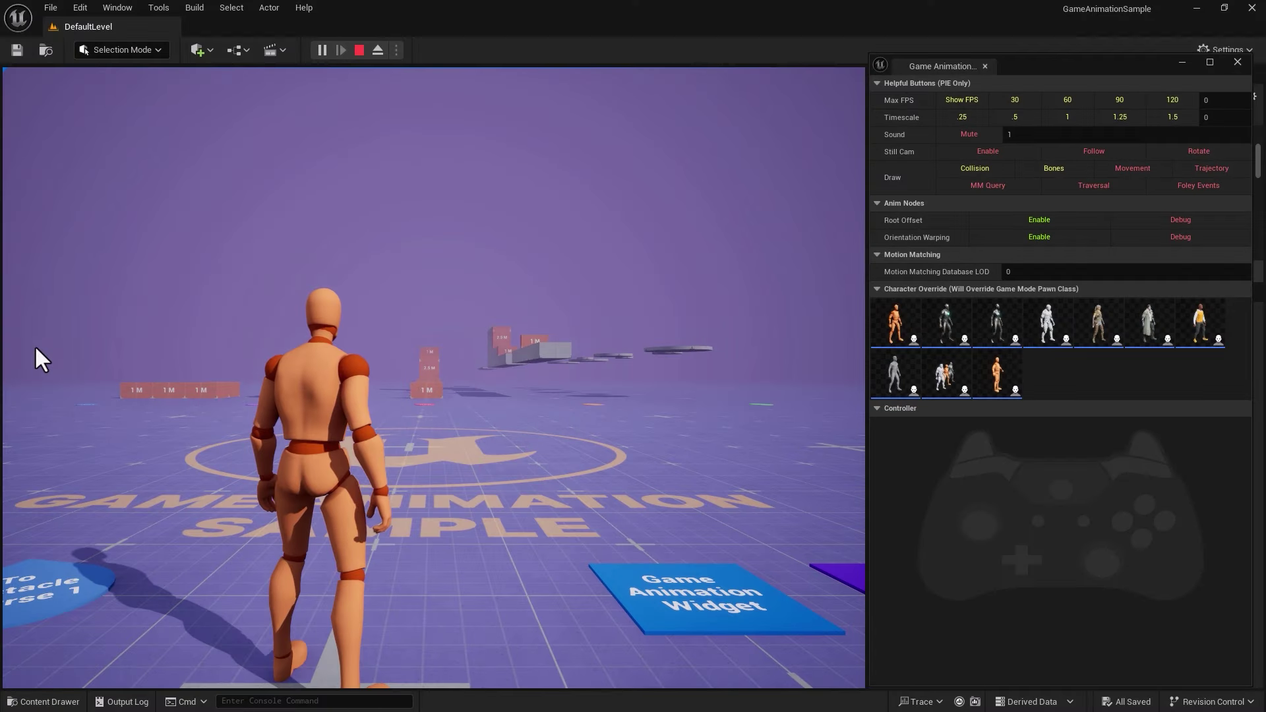
# In the Content Drawer, check the MetaHumans folder, then show the Blueprints folder contents.
pyautogui.click(49, 701)
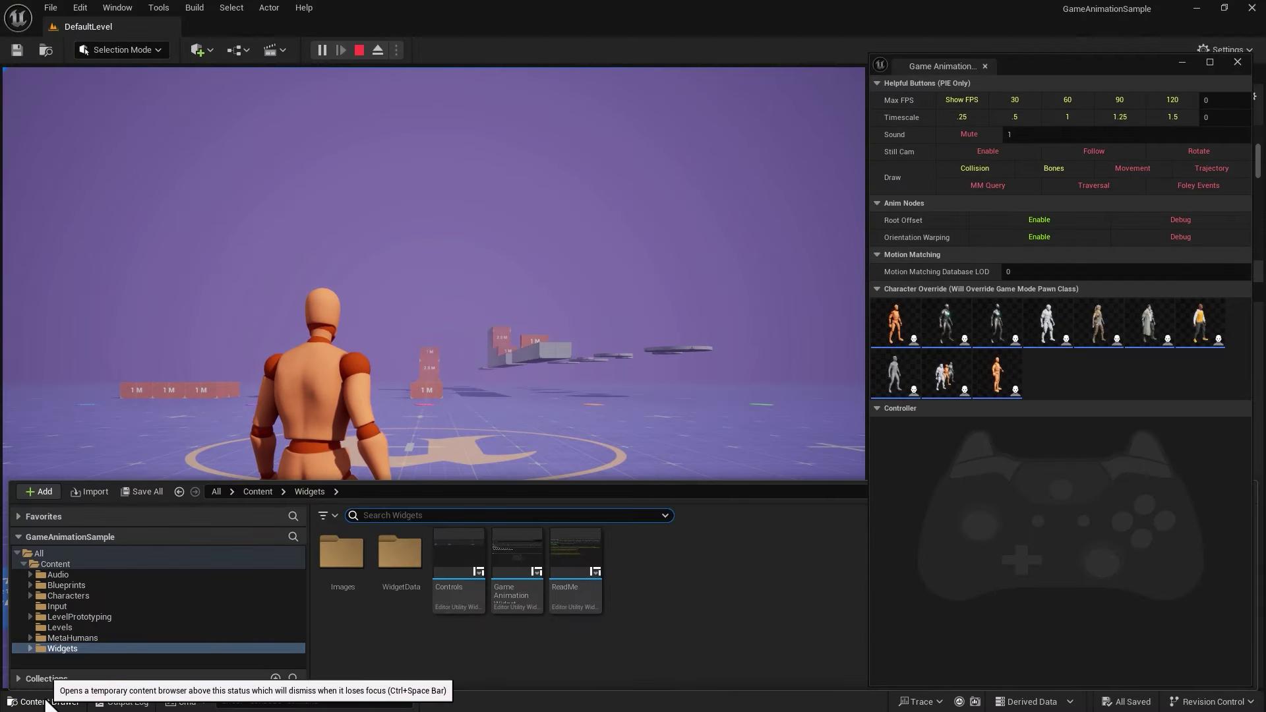
pyautogui.click(53, 638)
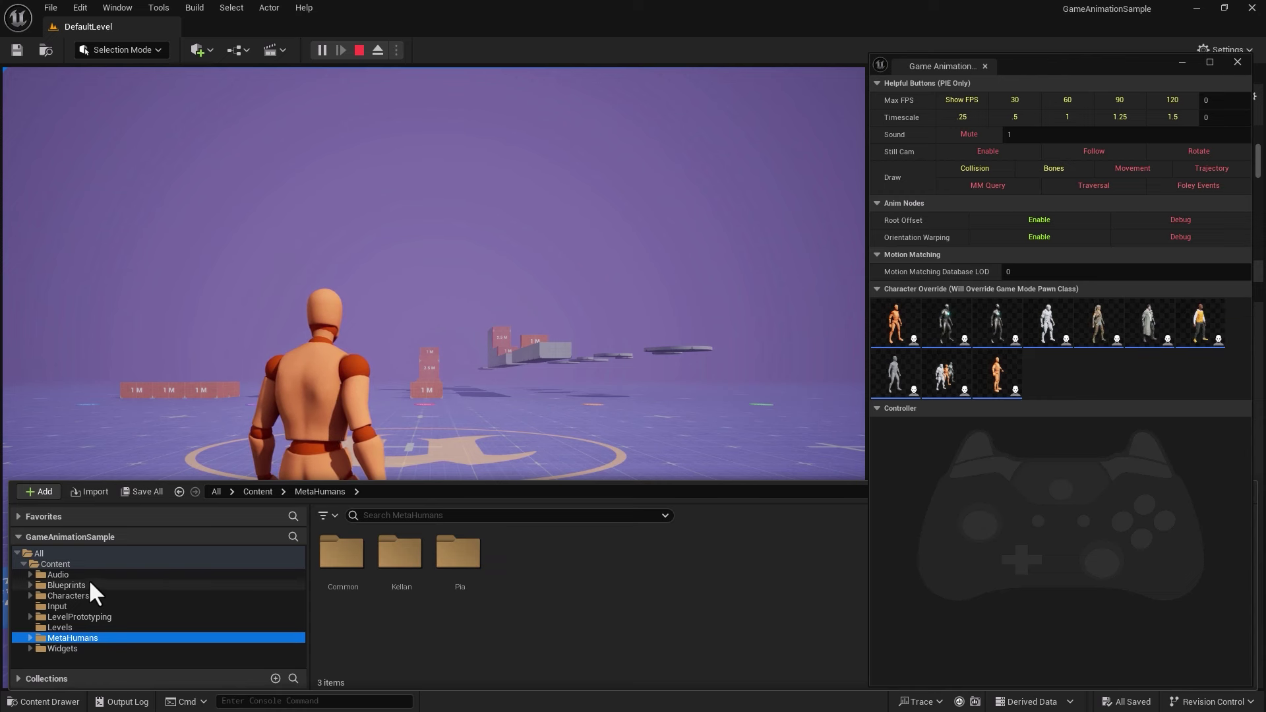
pyautogui.click(66, 585)
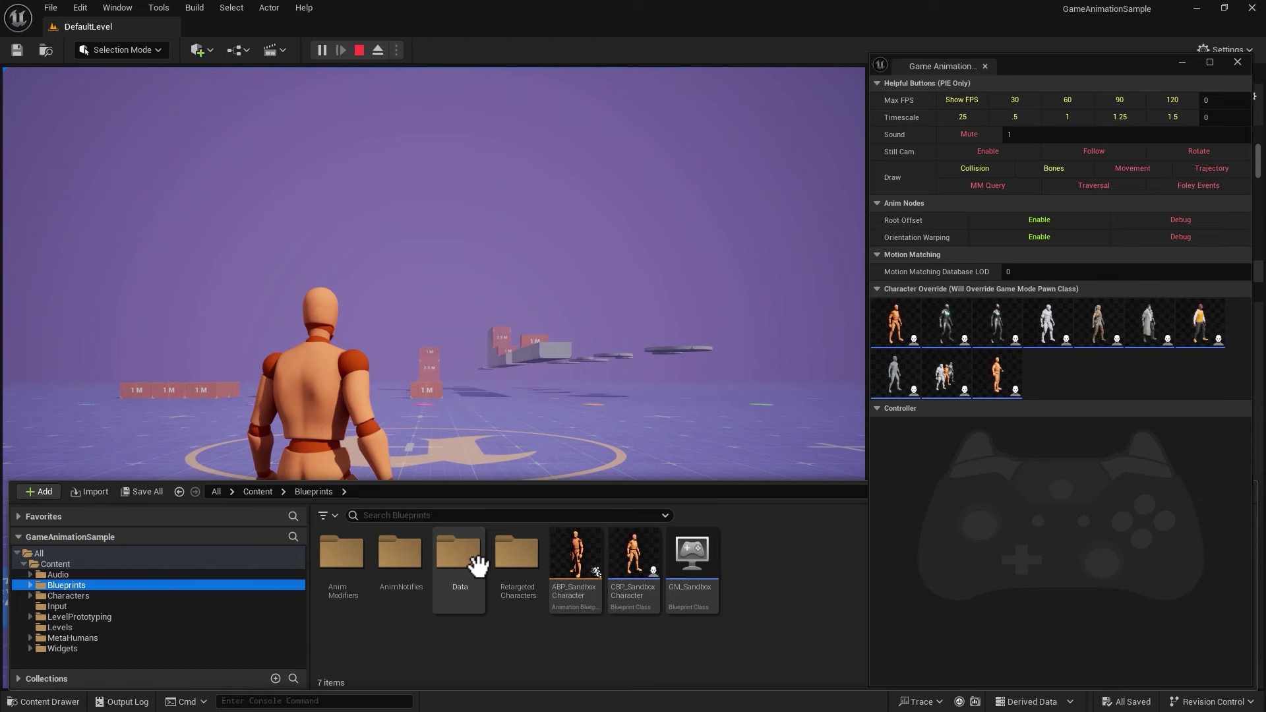
# Open the RetargetedCharacters folder and select CBP_SandboxCharacter_Metahuman_Kellan.
pyautogui.doubleClick(520, 559)
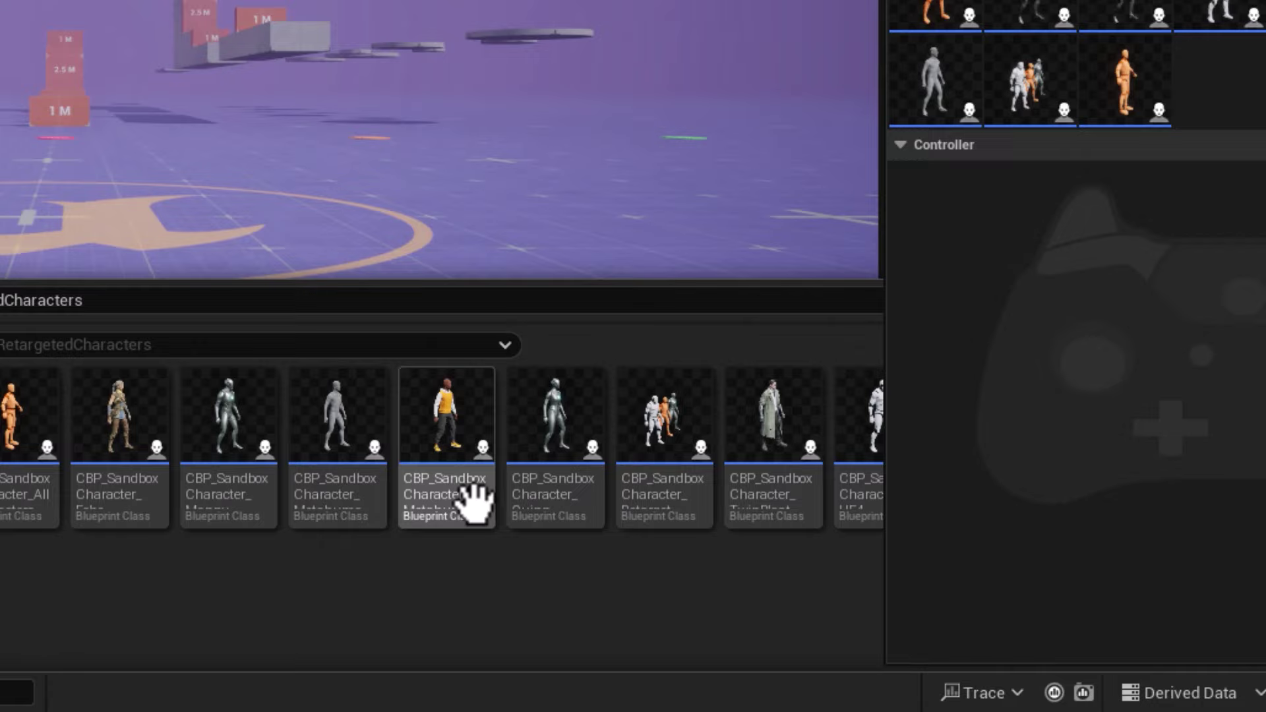
pyautogui.click(643, 554)
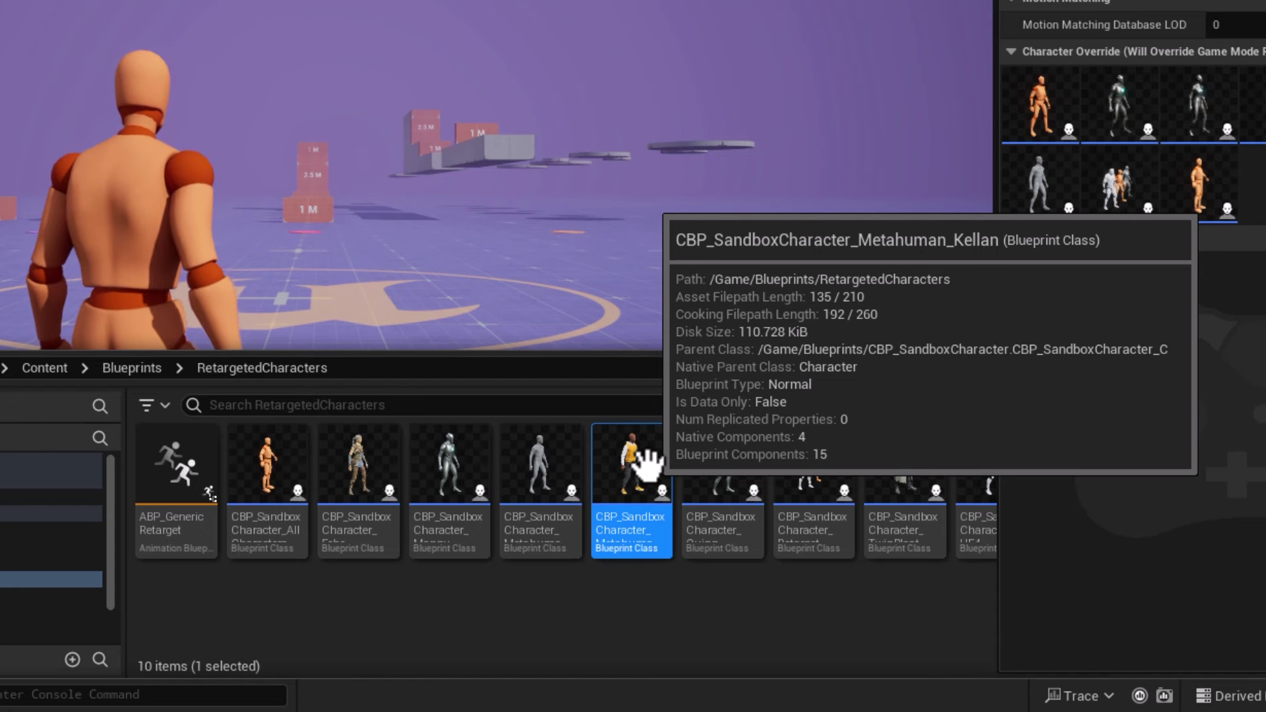
# Duplicate the Kellan blueprint and name the copy CBP_SandboxCharacter_Pia.
pyautogui.rightClick(646, 465)
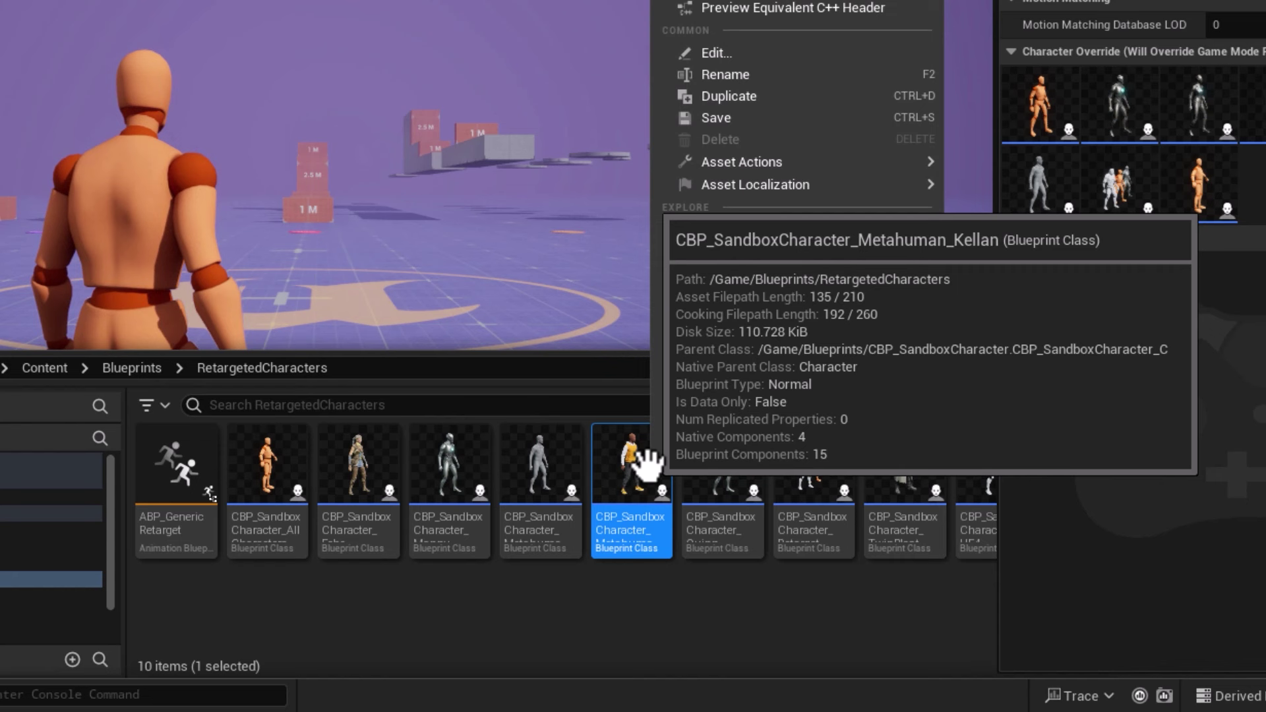
pyautogui.click(694, 97)
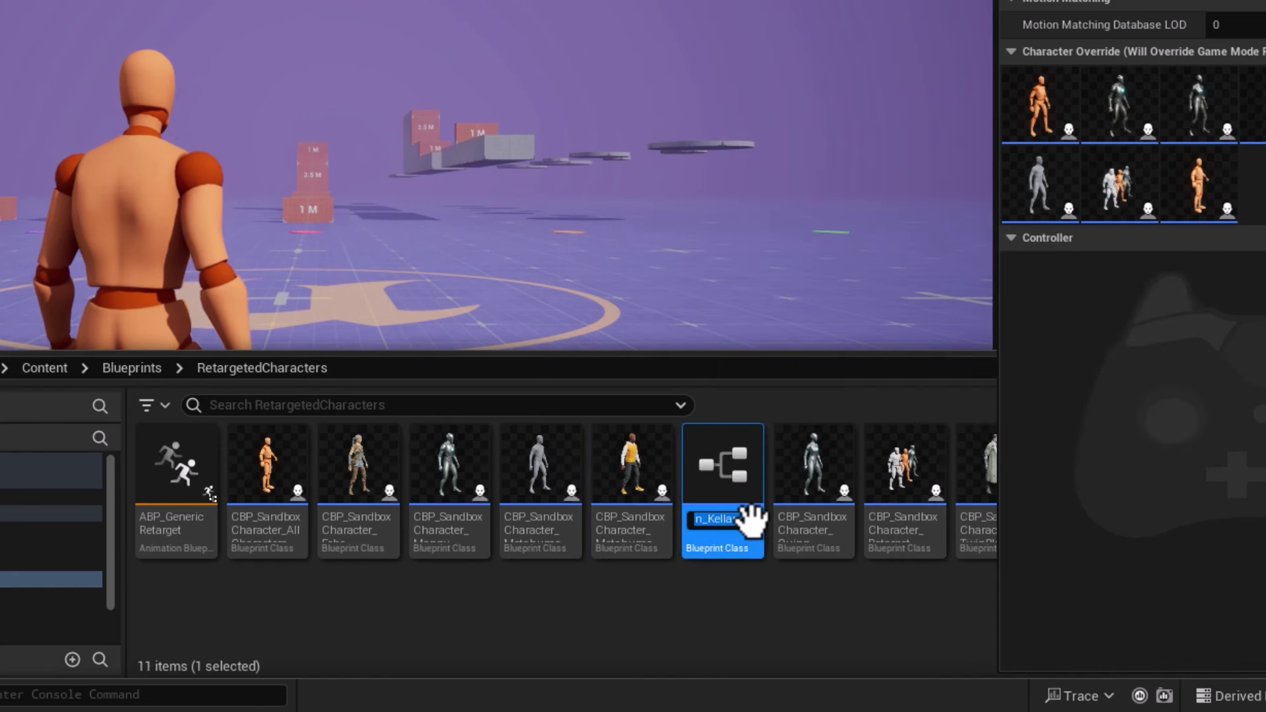
pyautogui.press('BackSpace')
pyautogui.press('BackSpace')
pyautogui.press('BackSpace')
pyautogui.press('BackSpace')
pyautogui.press('BackSpace')
pyautogui.press('BackSpace')
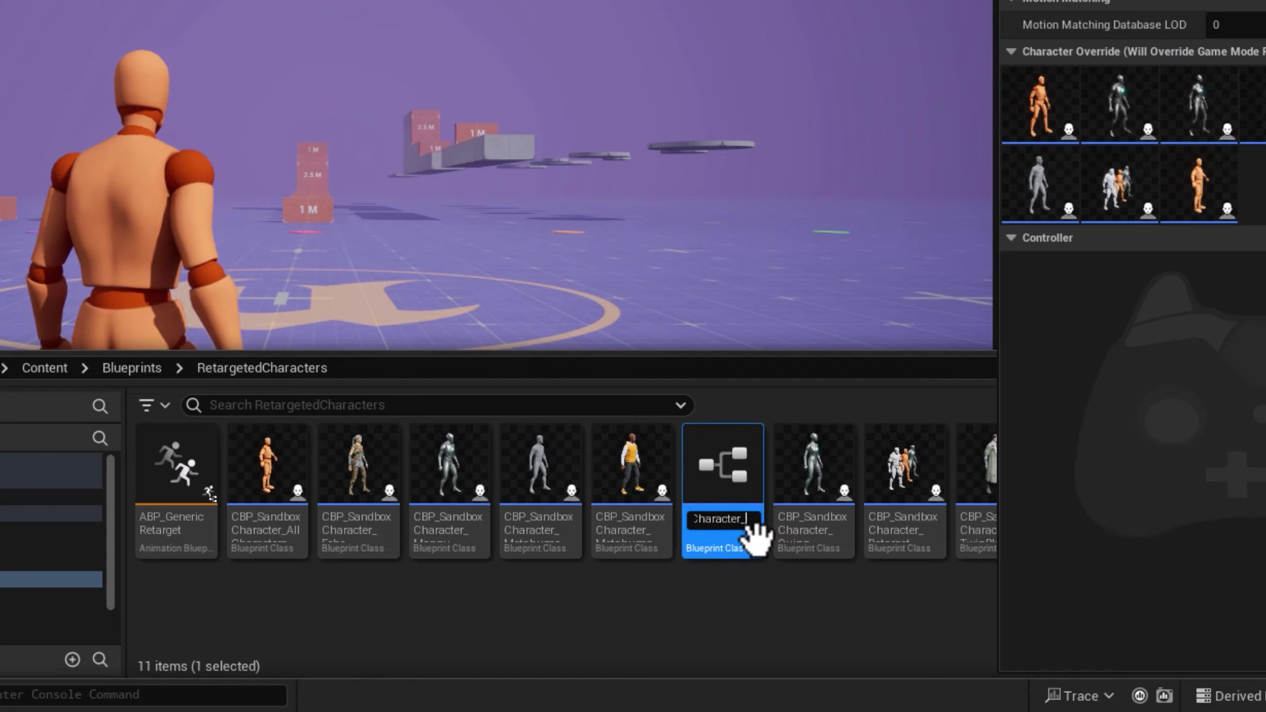
pyautogui.write('Pia')
pyautogui.press('Return')
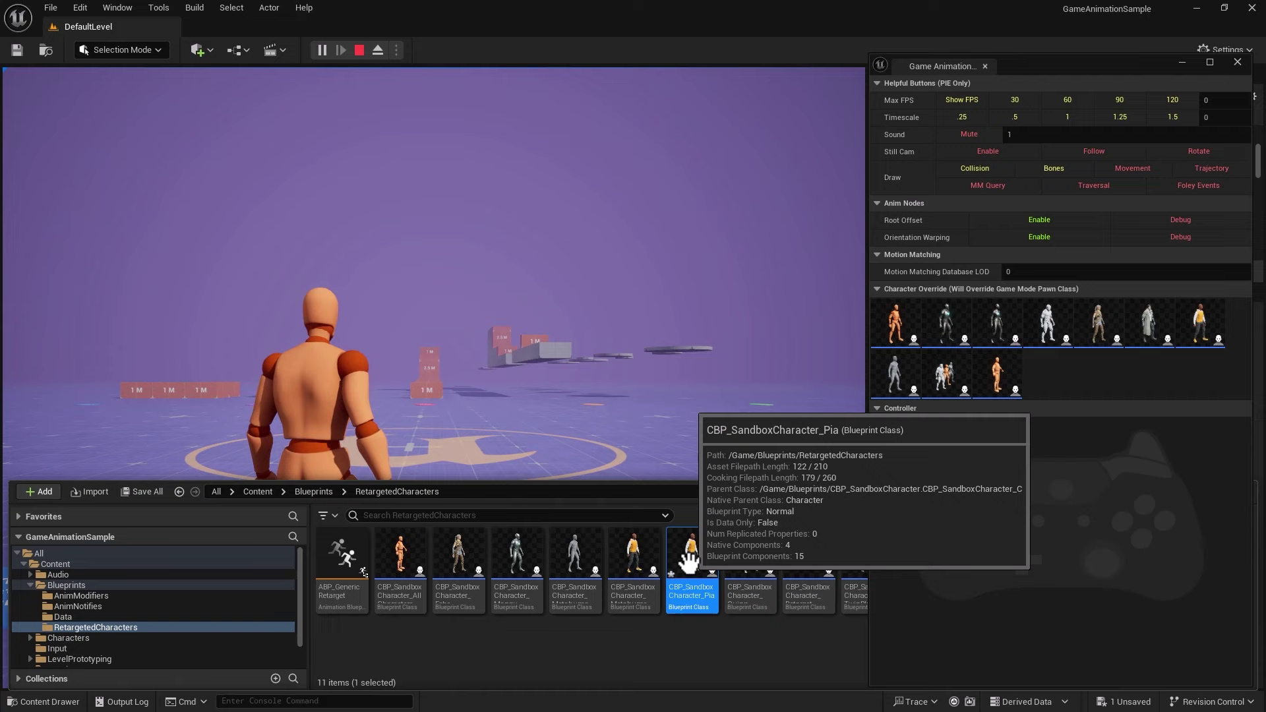
# Open CBP_SandboxCharacter_Pia, dock its editor beside the level, and return to the level editor.
pyautogui.doubleClick(689, 564)
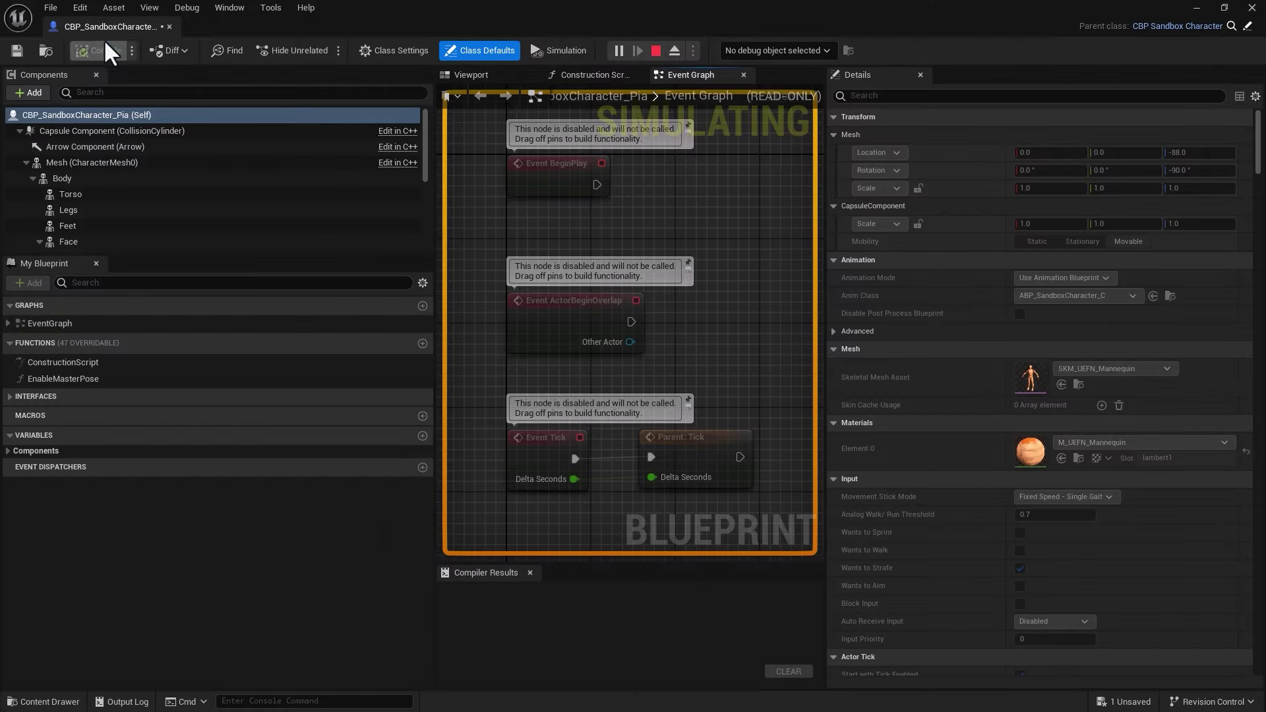
pyautogui.moveTo(109, 32); pyautogui.dragTo(327, 33)
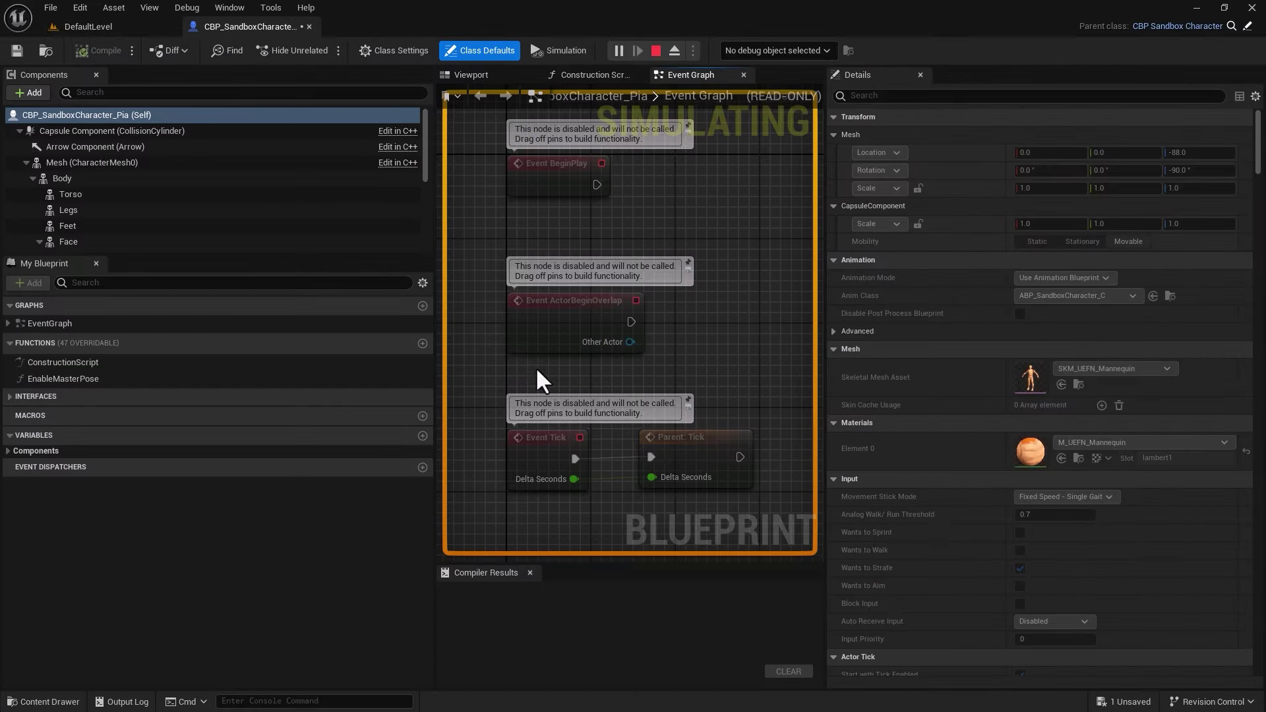
pyautogui.click(76, 26)
# Navigate to Content > MetaHumans > Pia and select the BP_Pia blueprint.
pyautogui.click(23, 690)
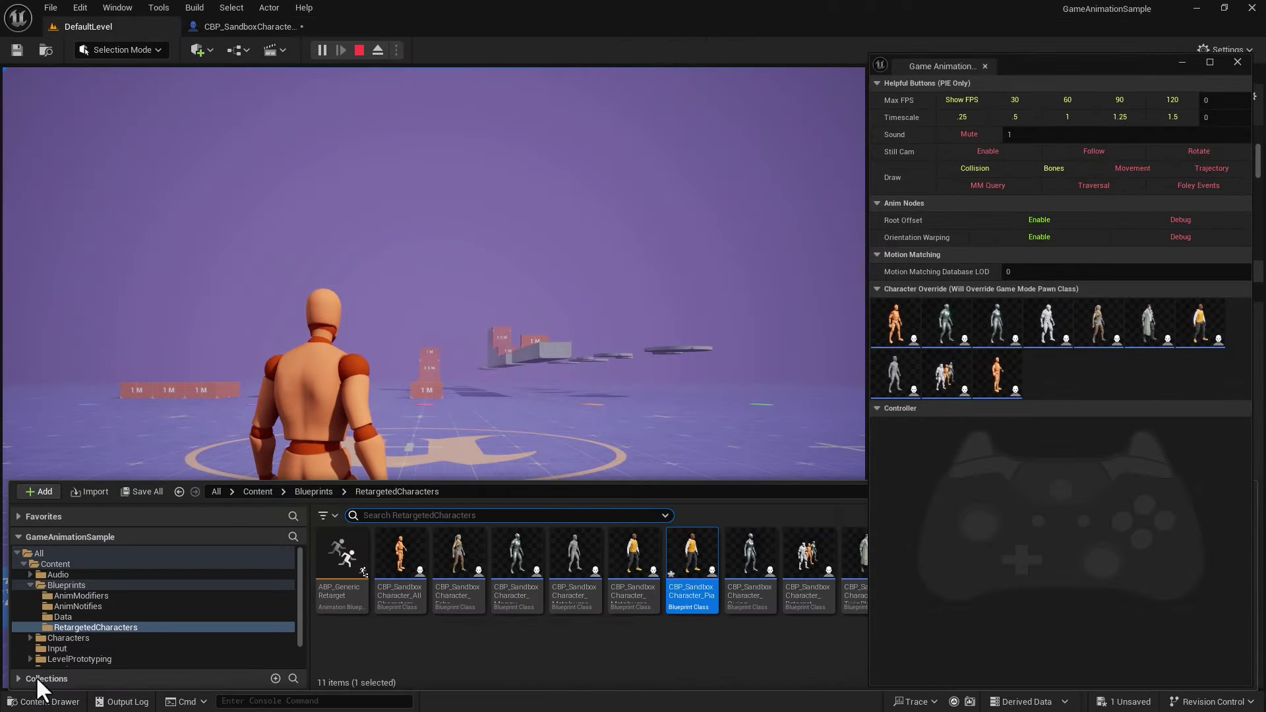
pyautogui.click(59, 652)
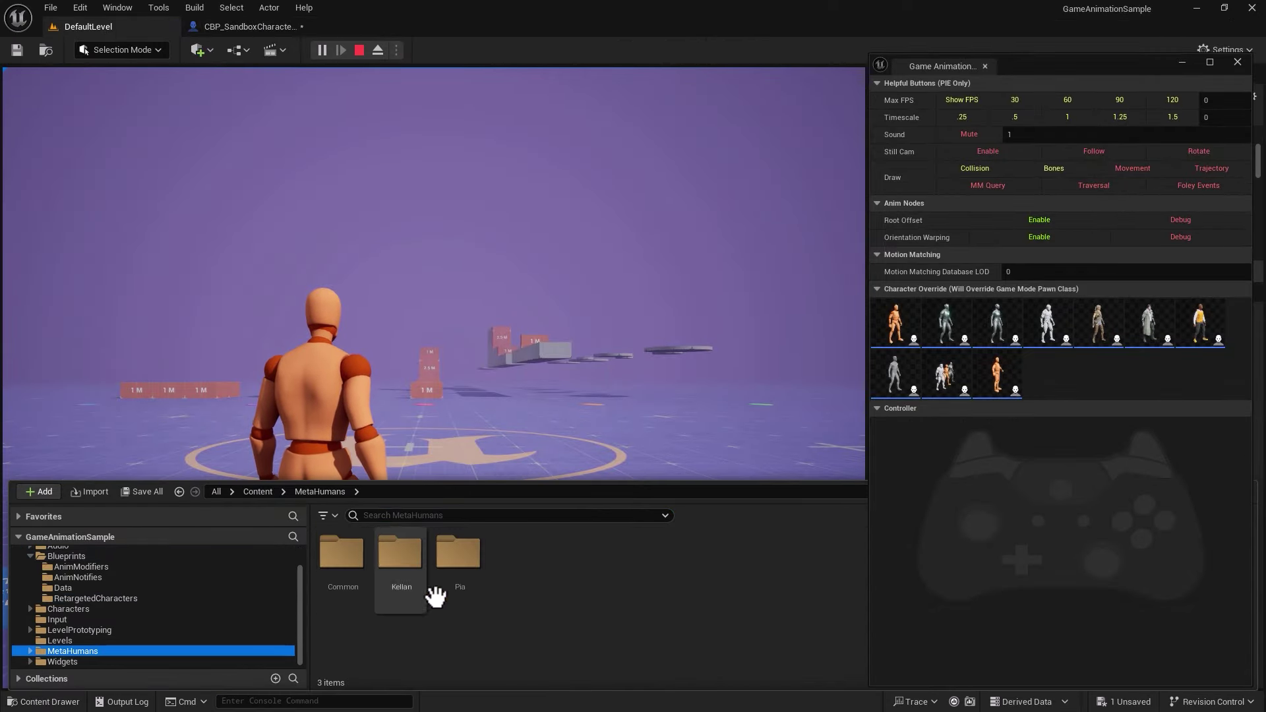
pyautogui.doubleClick(446, 557)
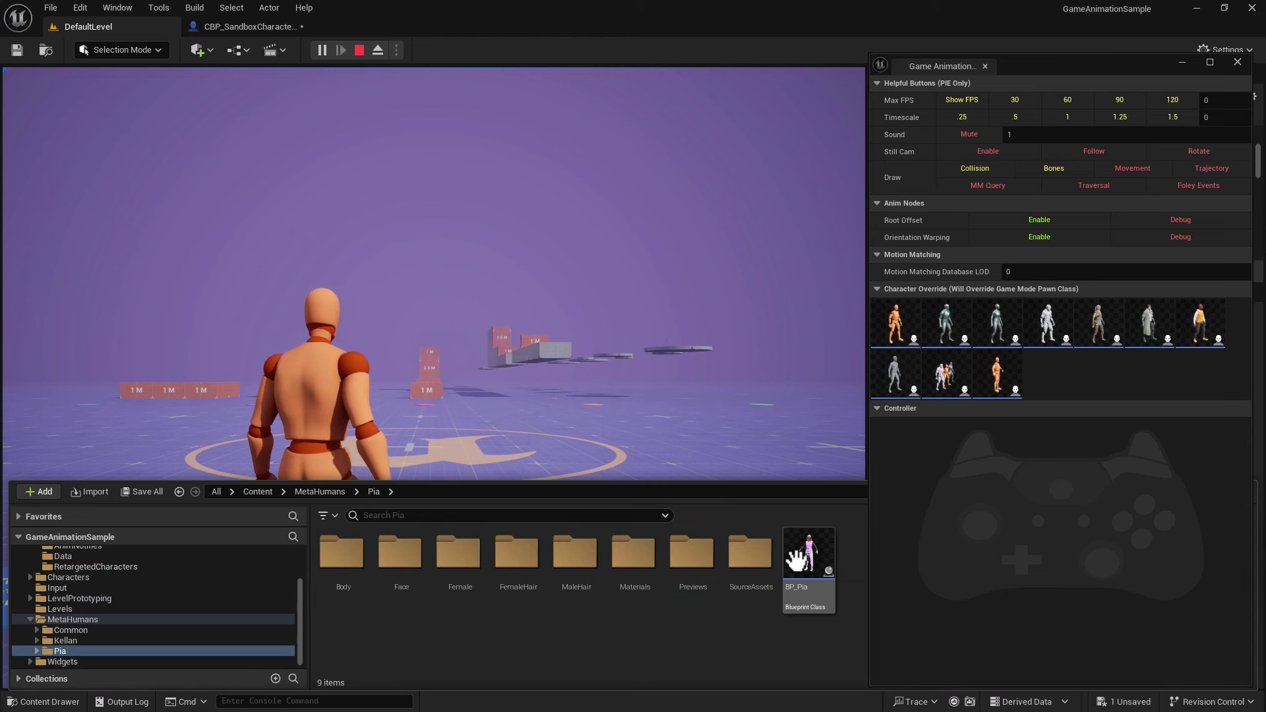
pyautogui.moveTo(796, 561)
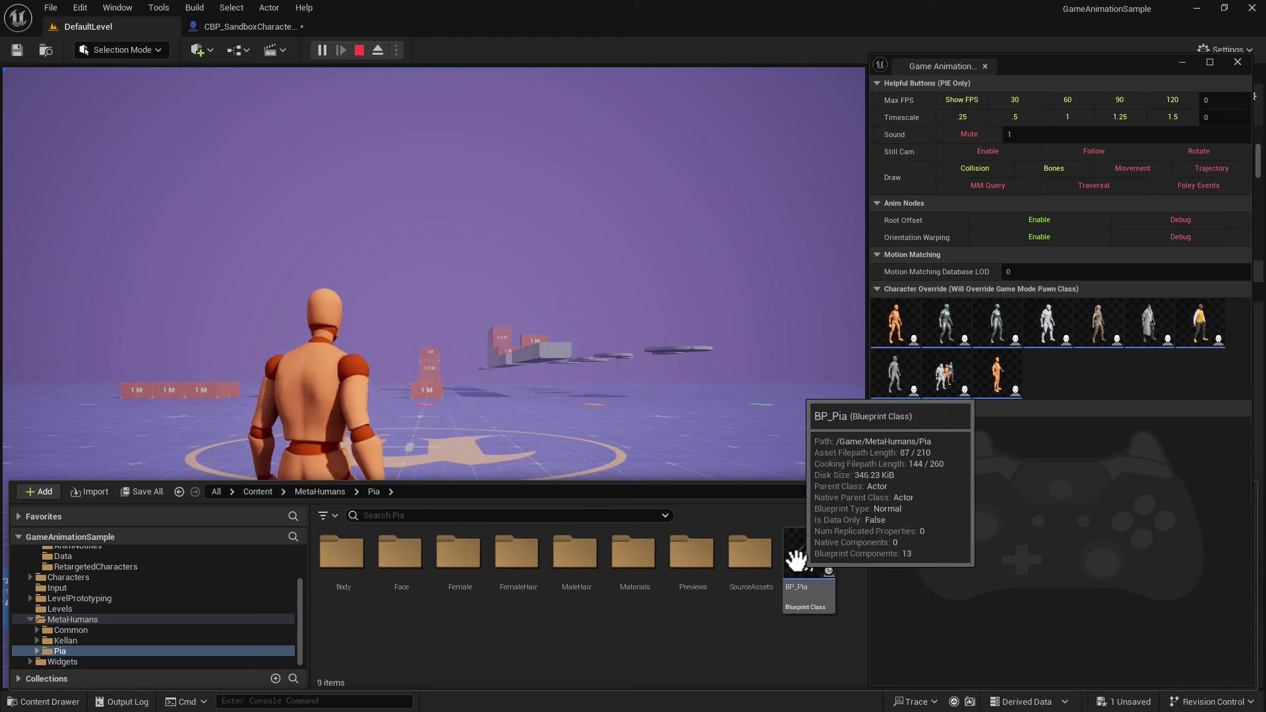
pyautogui.click(796, 560)
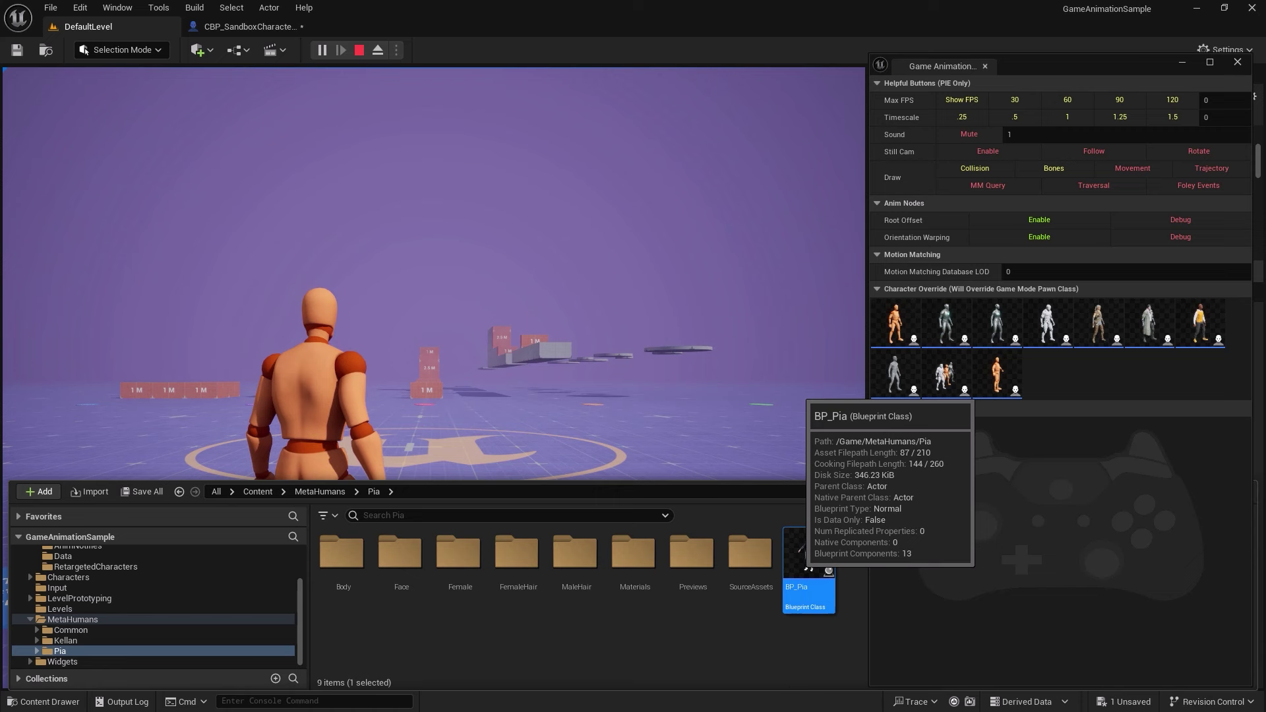
# Open BP_Pia, inspect its Viewport preview, and place its tab ahead of the sandbox character blueprint.
pyautogui.doubleClick(806, 562)
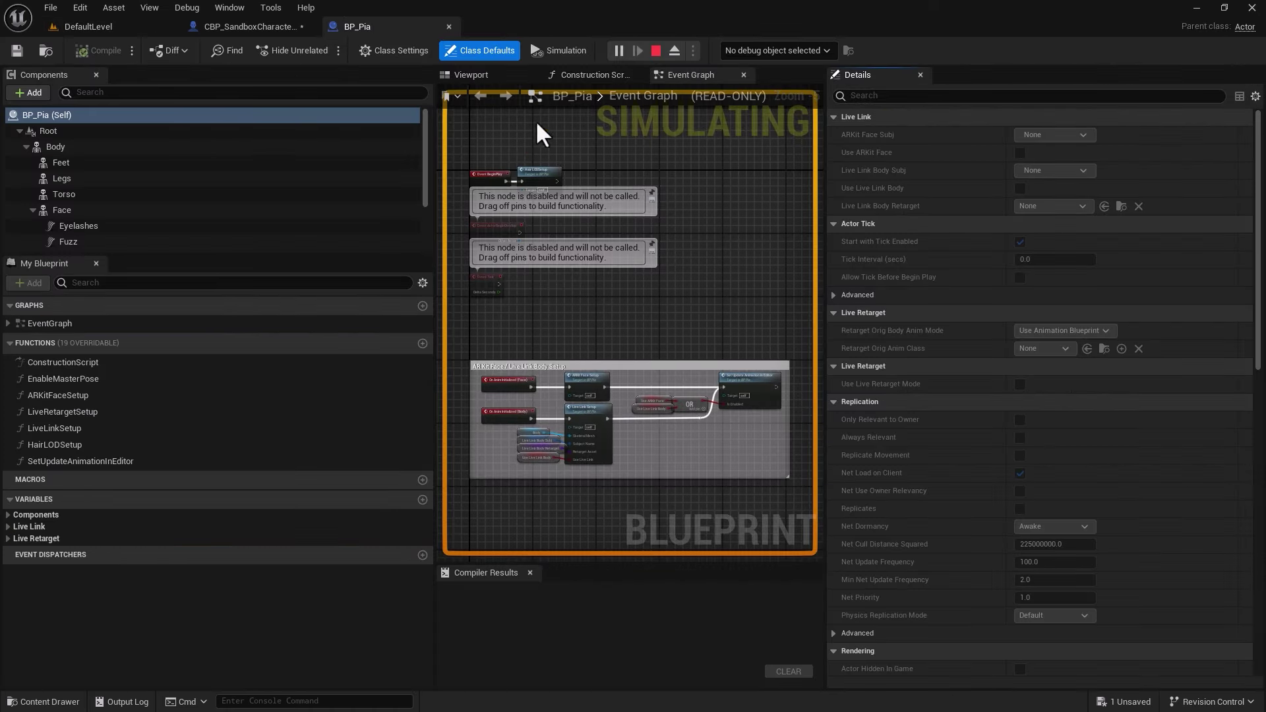
pyautogui.click(479, 78)
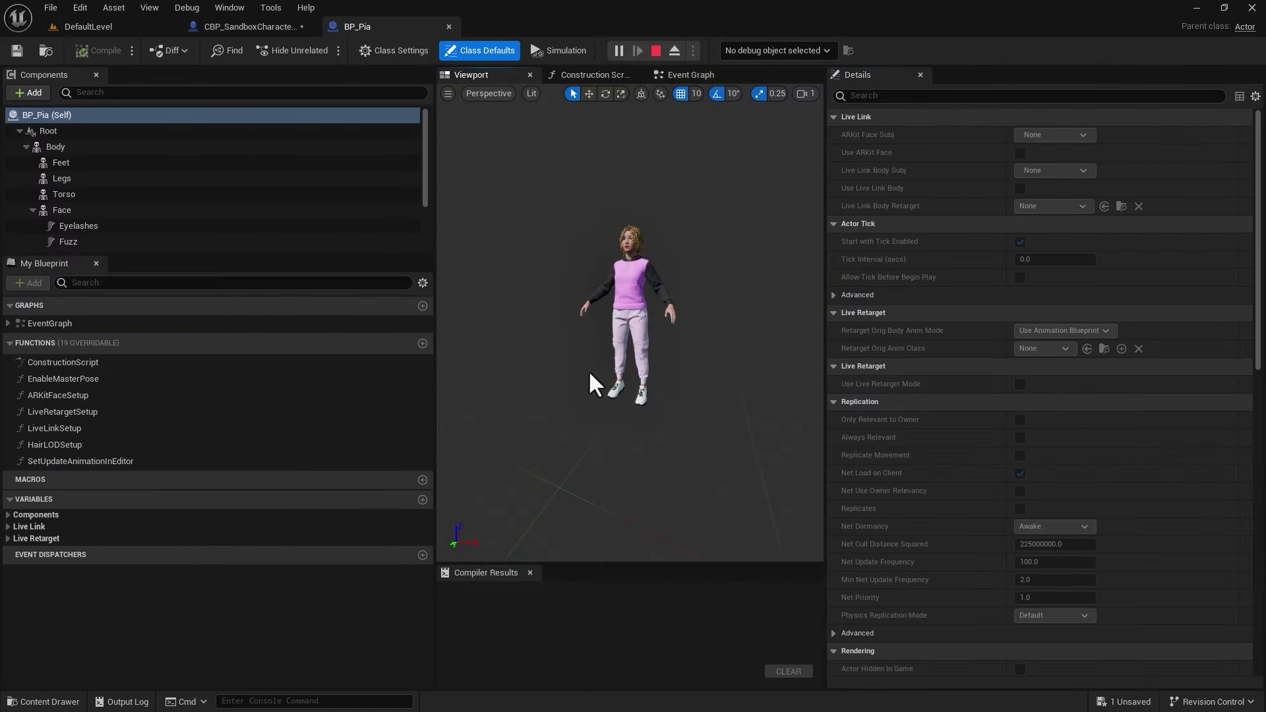
pyautogui.moveTo(501, 347); pyautogui.dragTo(534, 348)
pyautogui.scroll(5, 485, 310)
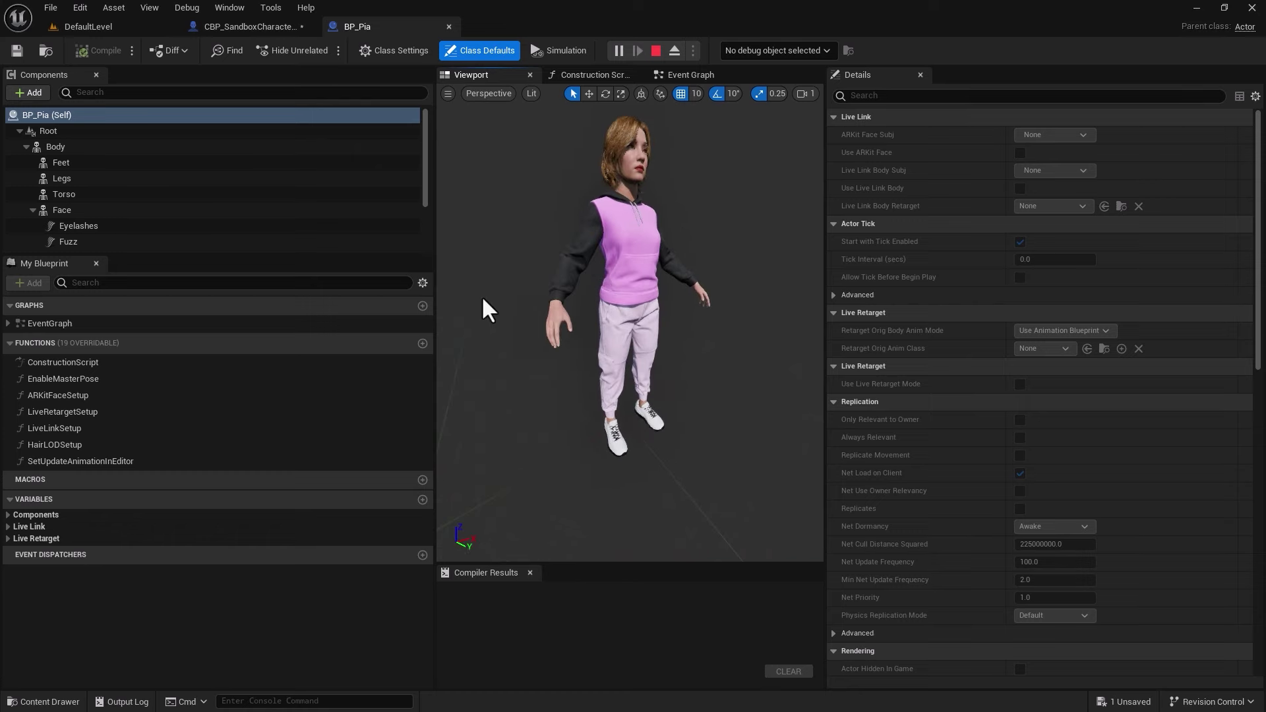
pyautogui.moveTo(374, 27); pyautogui.dragTo(236, 30)
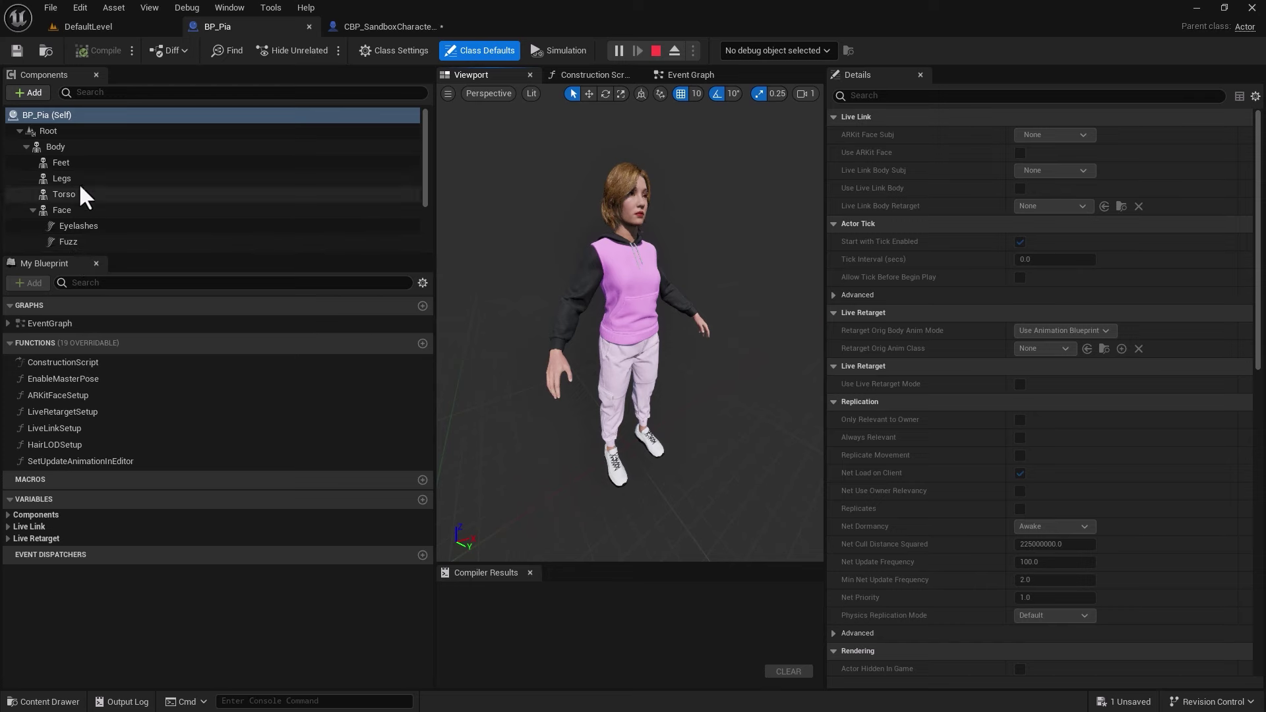
pyautogui.click(402, 28)
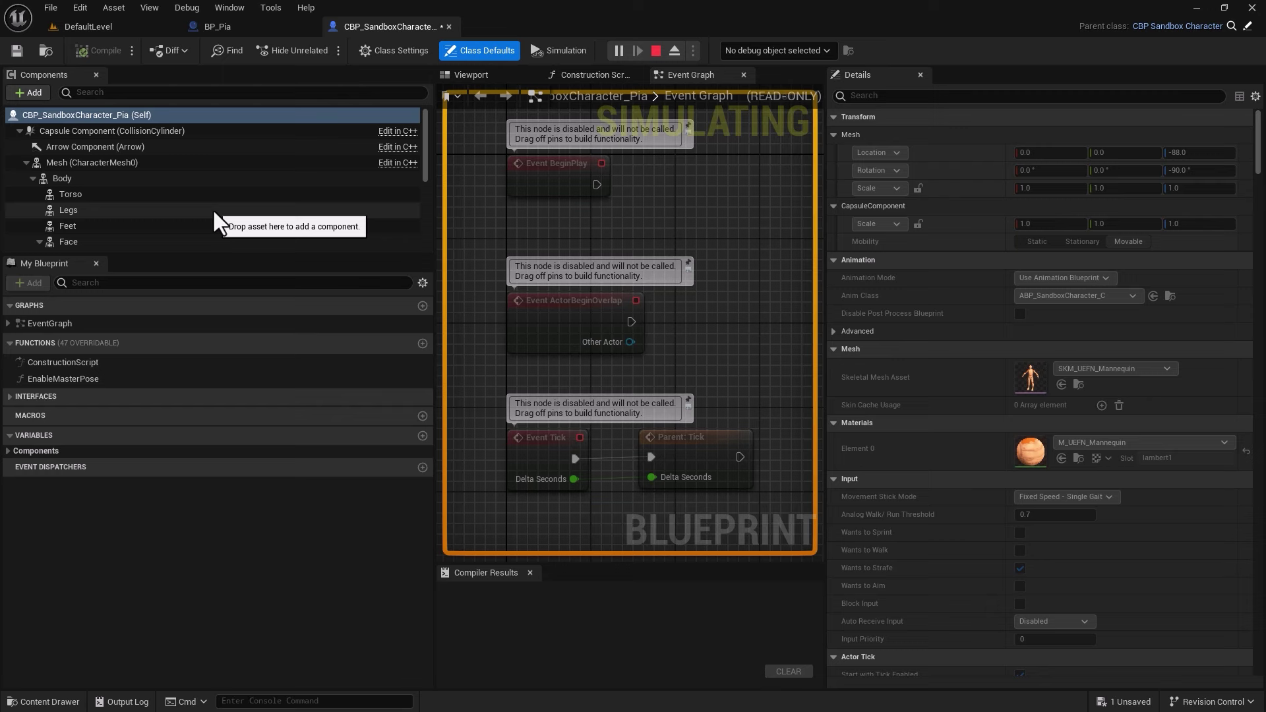
# Select BP_Pia's Body component, stop the running simulation, and return to the sandbox character blueprint.
pyautogui.click(264, 34)
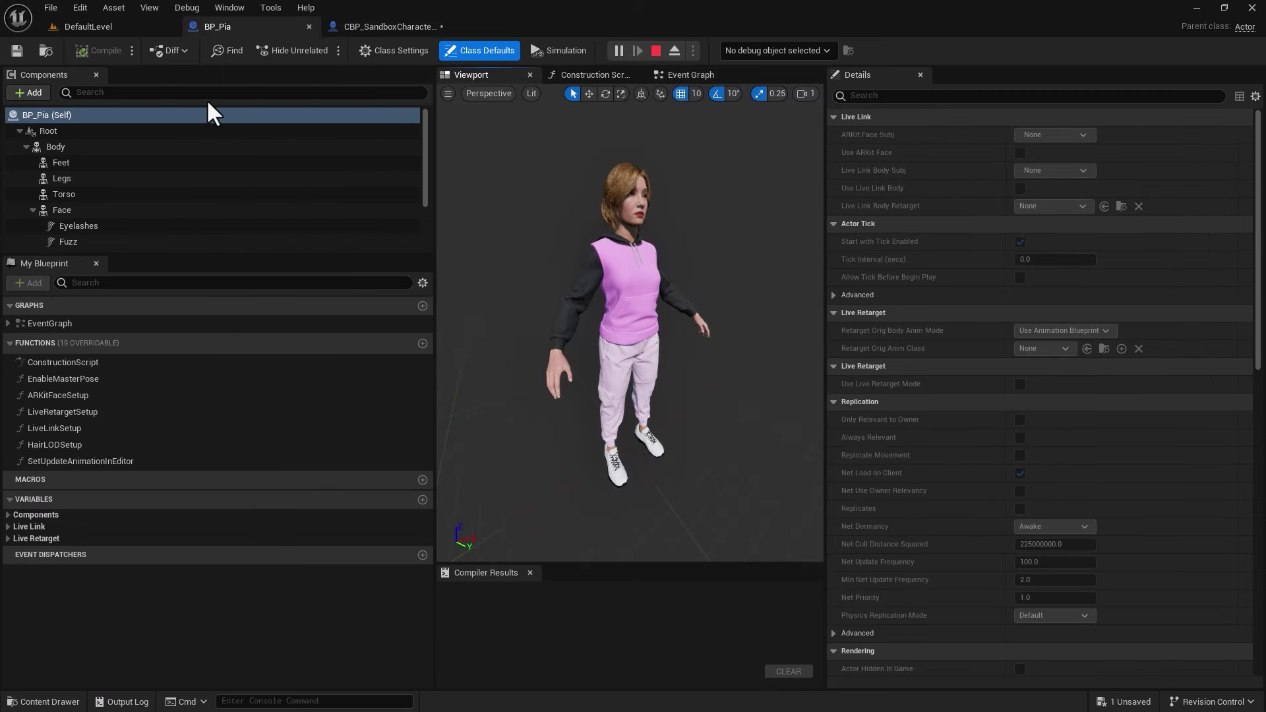
pyautogui.click(65, 144)
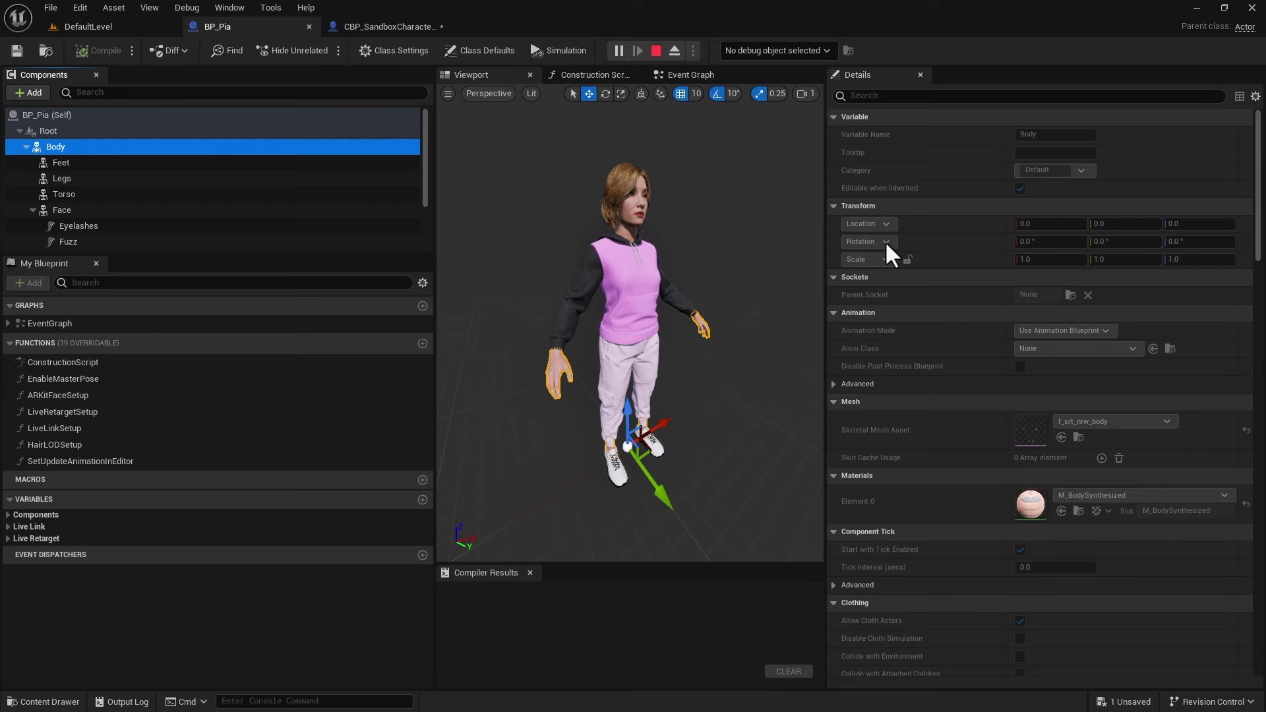
pyautogui.scroll(-3, 886, 240)
pyautogui.click(652, 46)
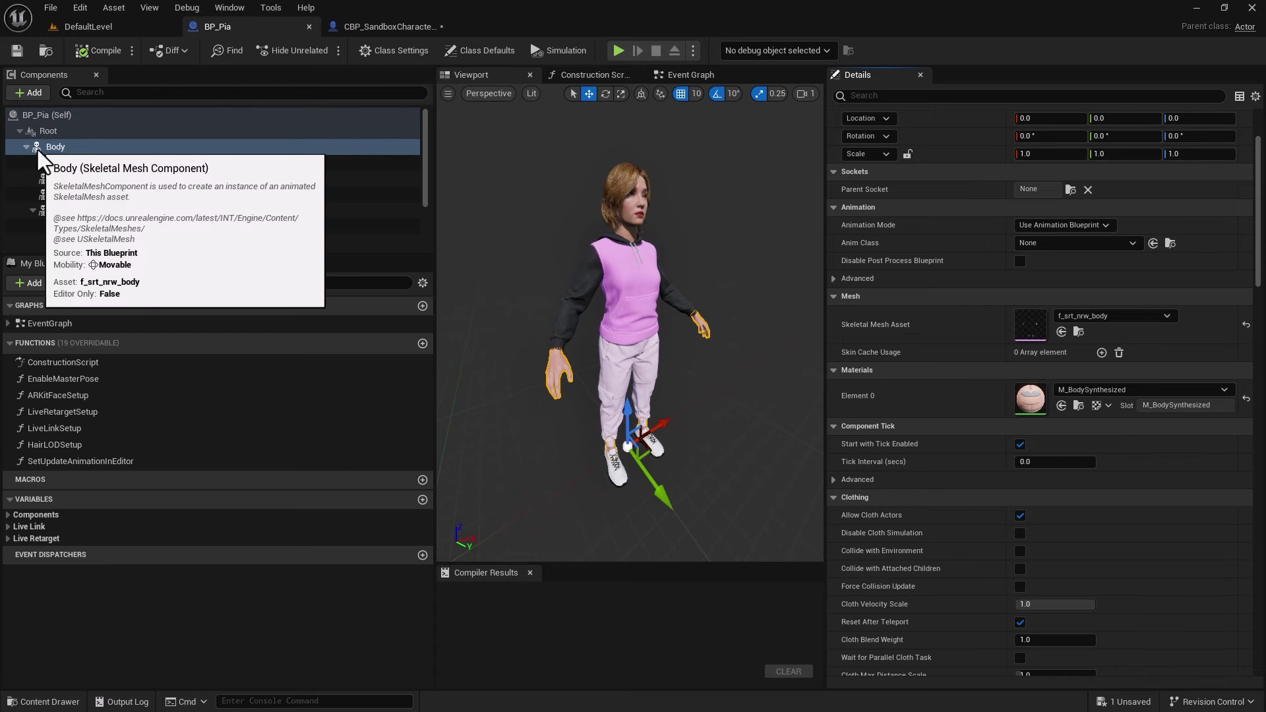
pyautogui.click(32, 92)
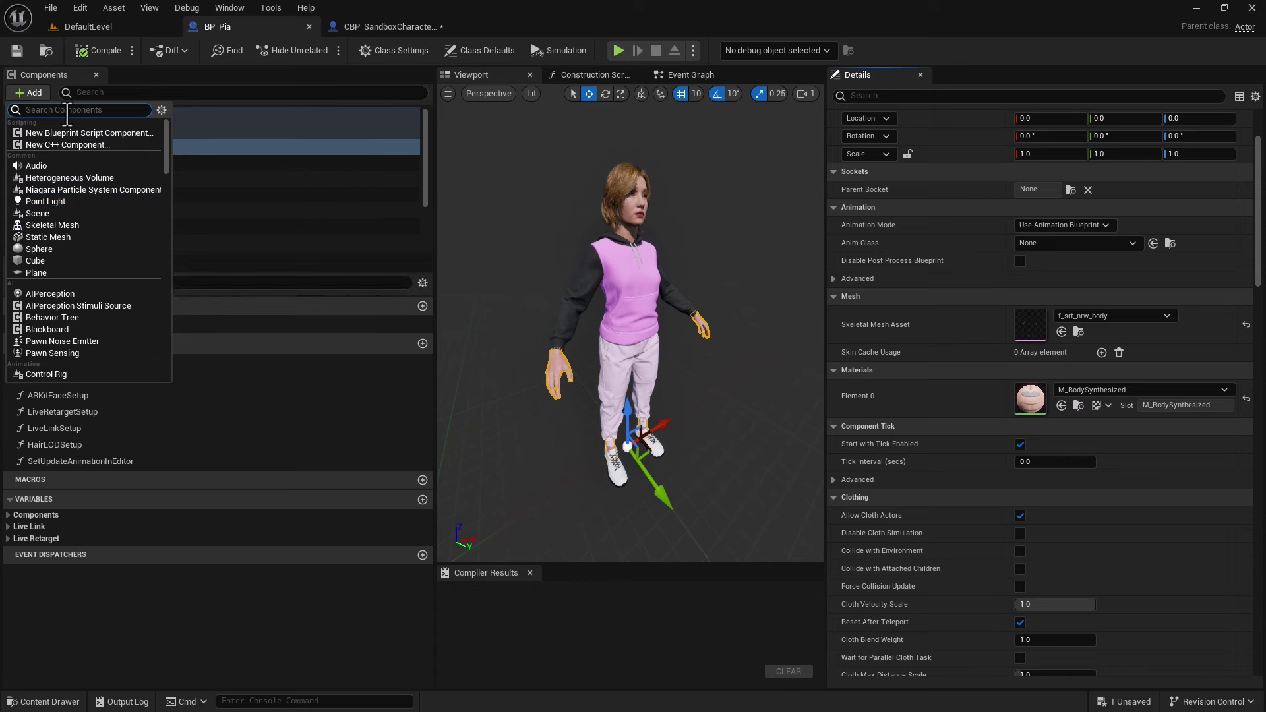
pyautogui.click(57, 70)
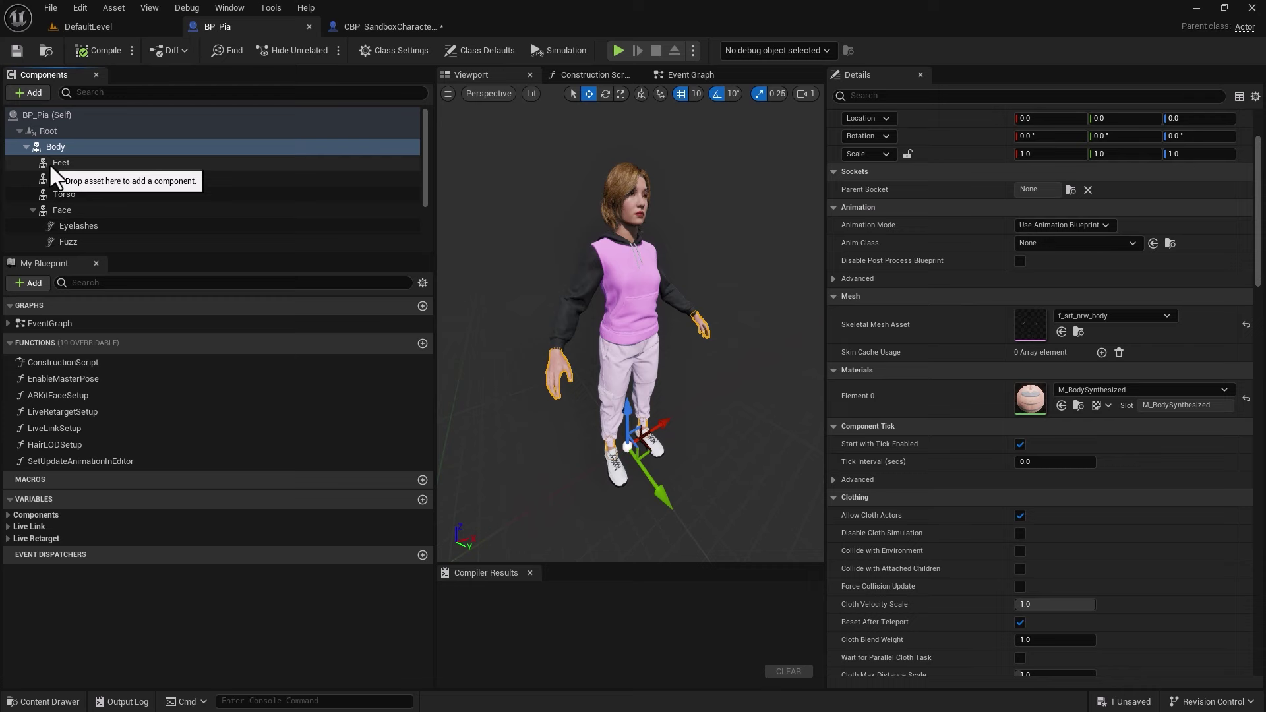
pyautogui.click(366, 25)
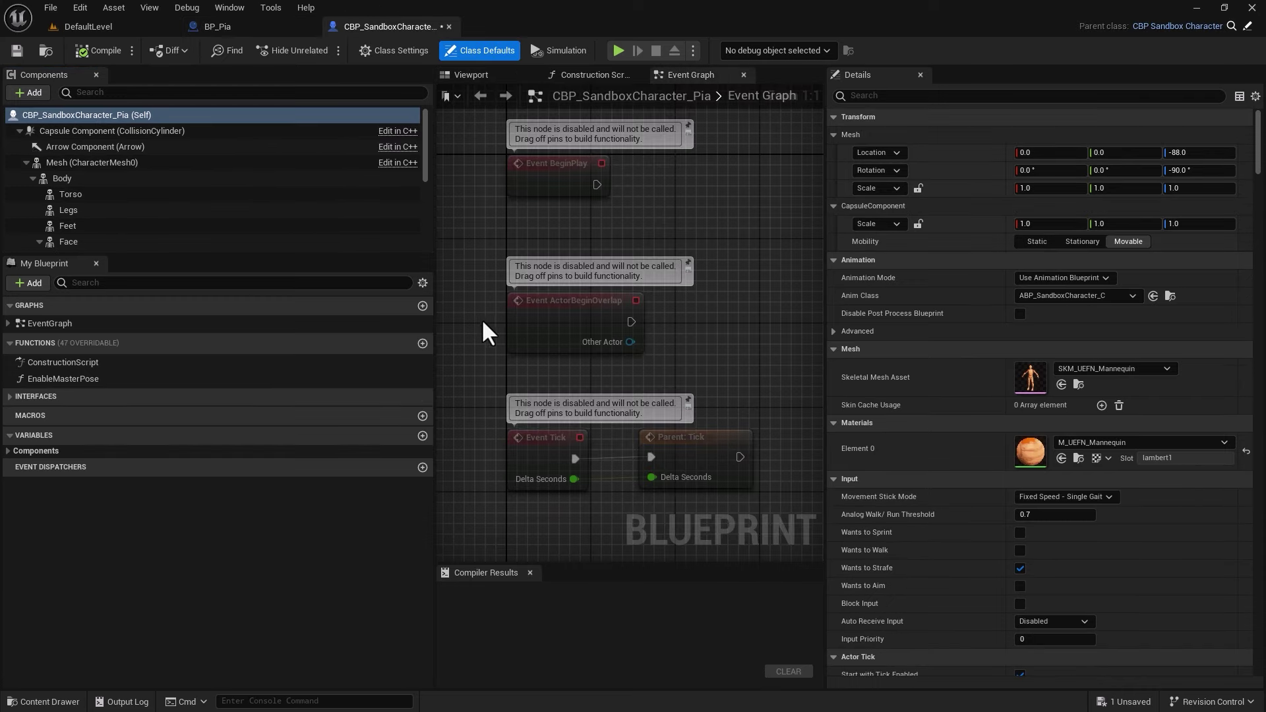
# Zoom into the sandbox character's Viewport and compare it against BP_Pia by switching tabs.
pyautogui.click(484, 70)
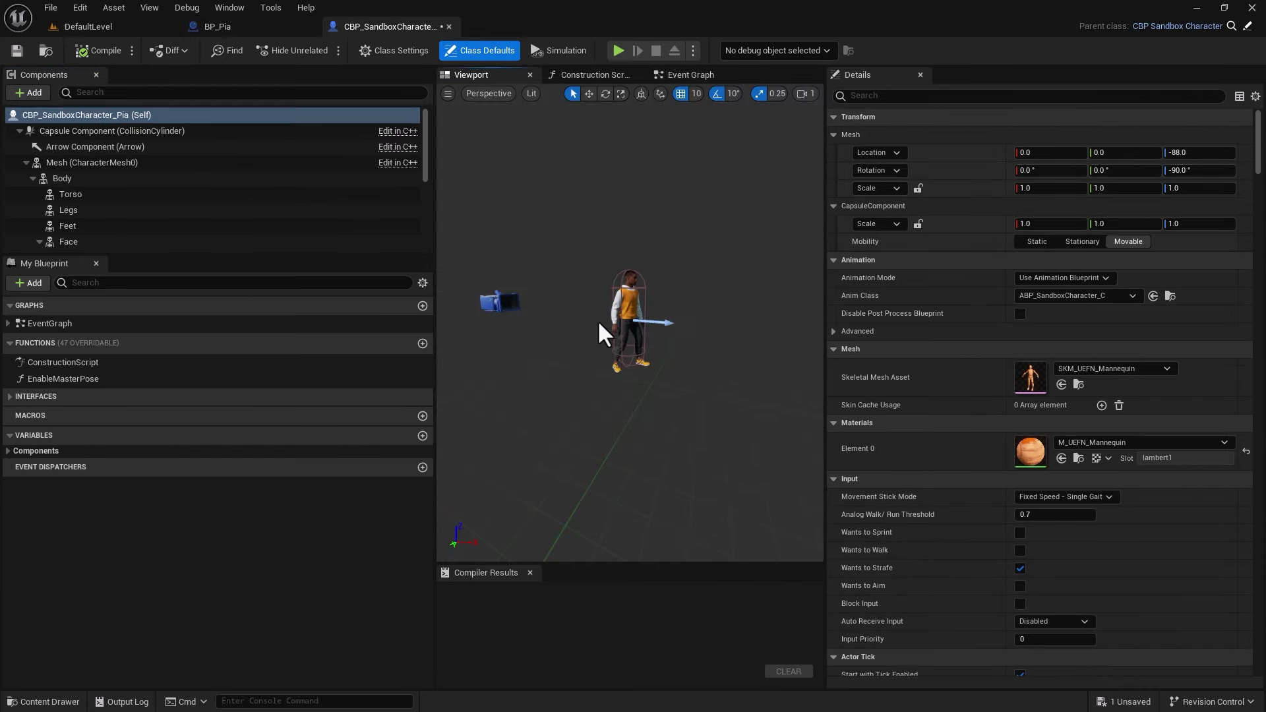
pyautogui.scroll(5, 593, 322)
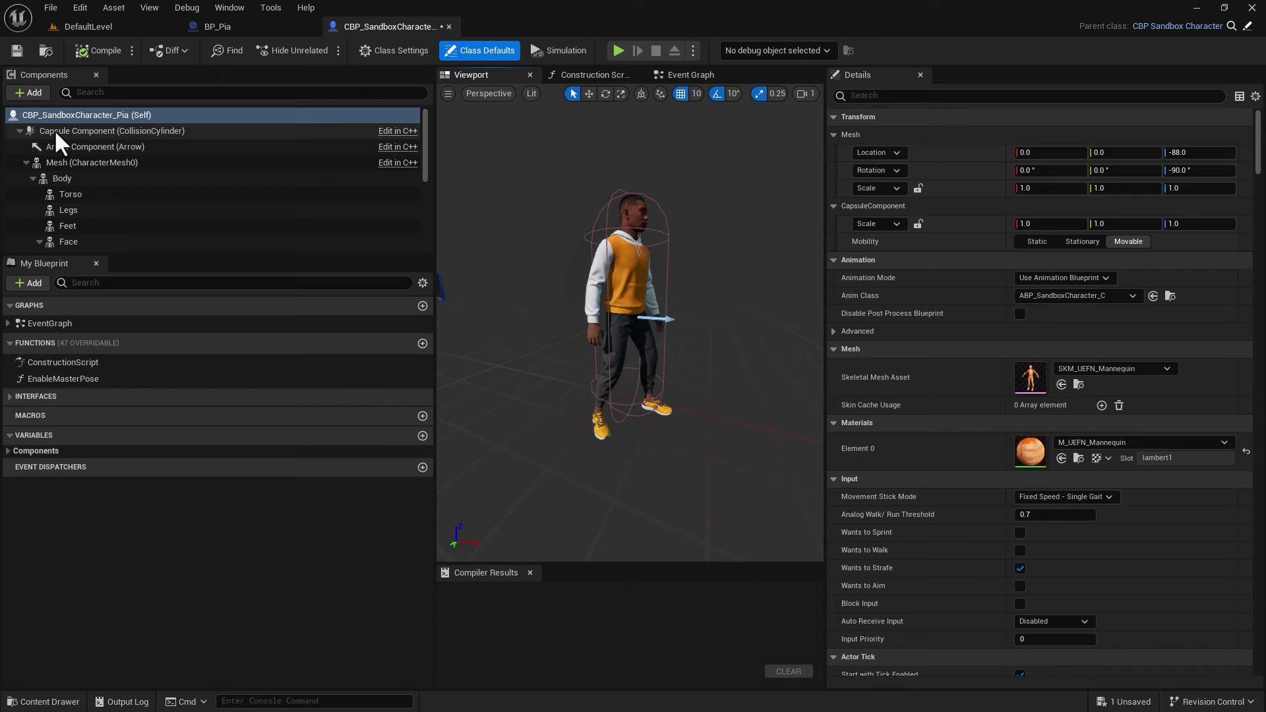
pyautogui.click(261, 24)
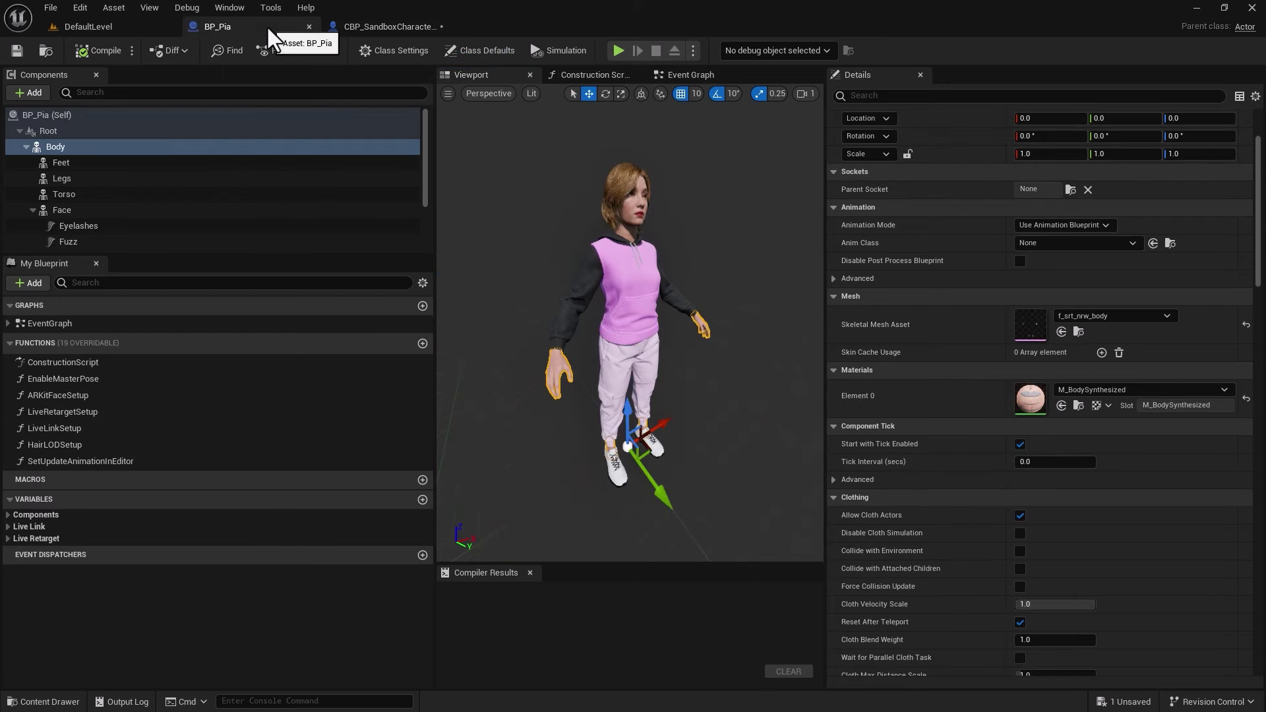
pyautogui.click(362, 24)
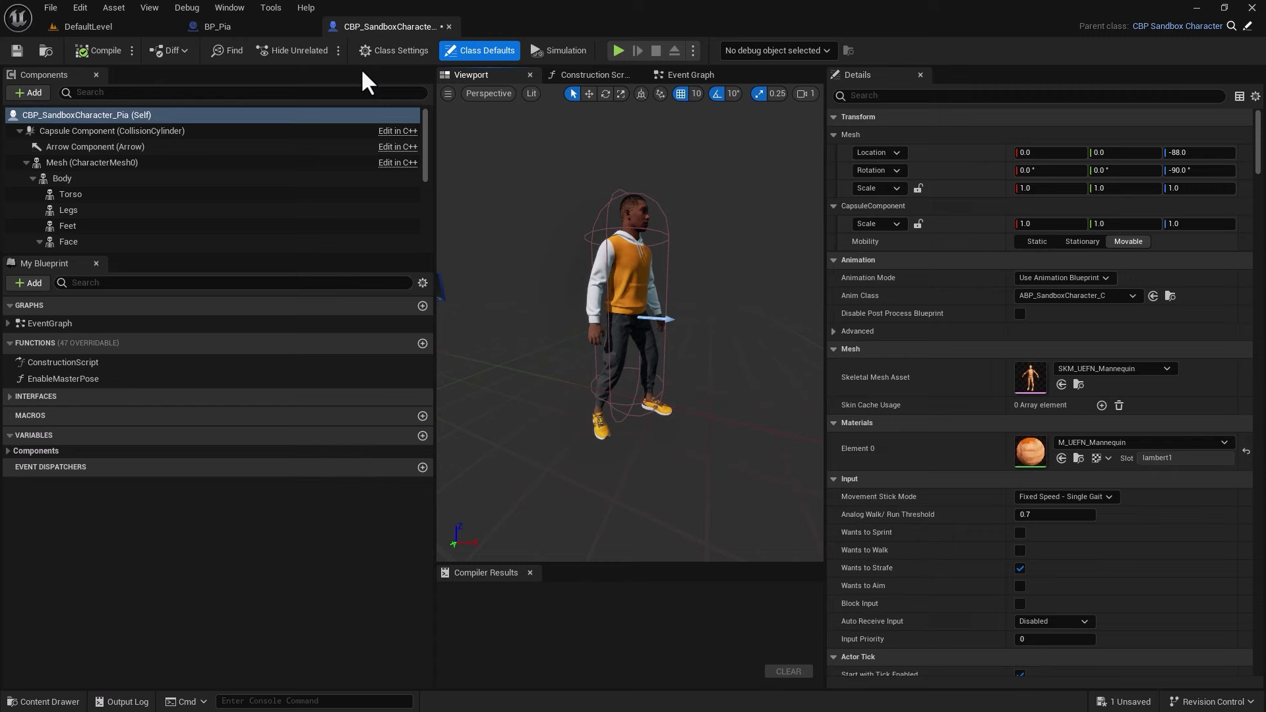
pyautogui.click(249, 27)
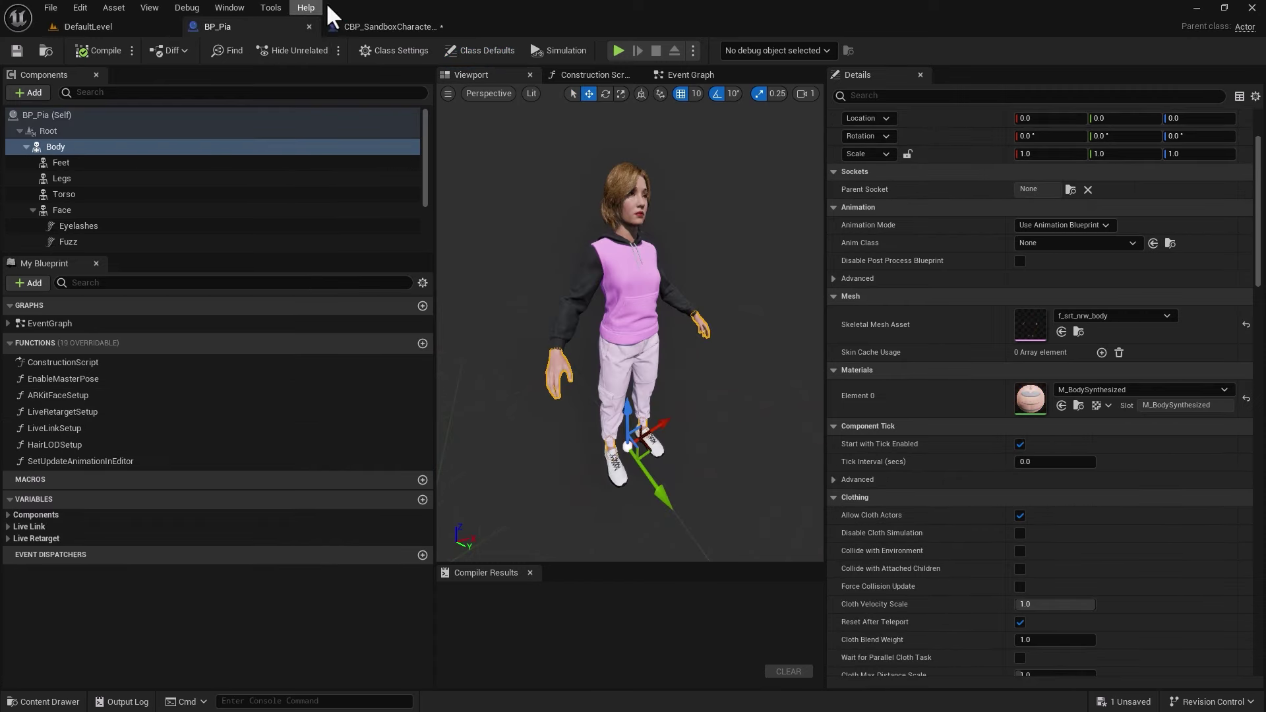
pyautogui.click(380, 29)
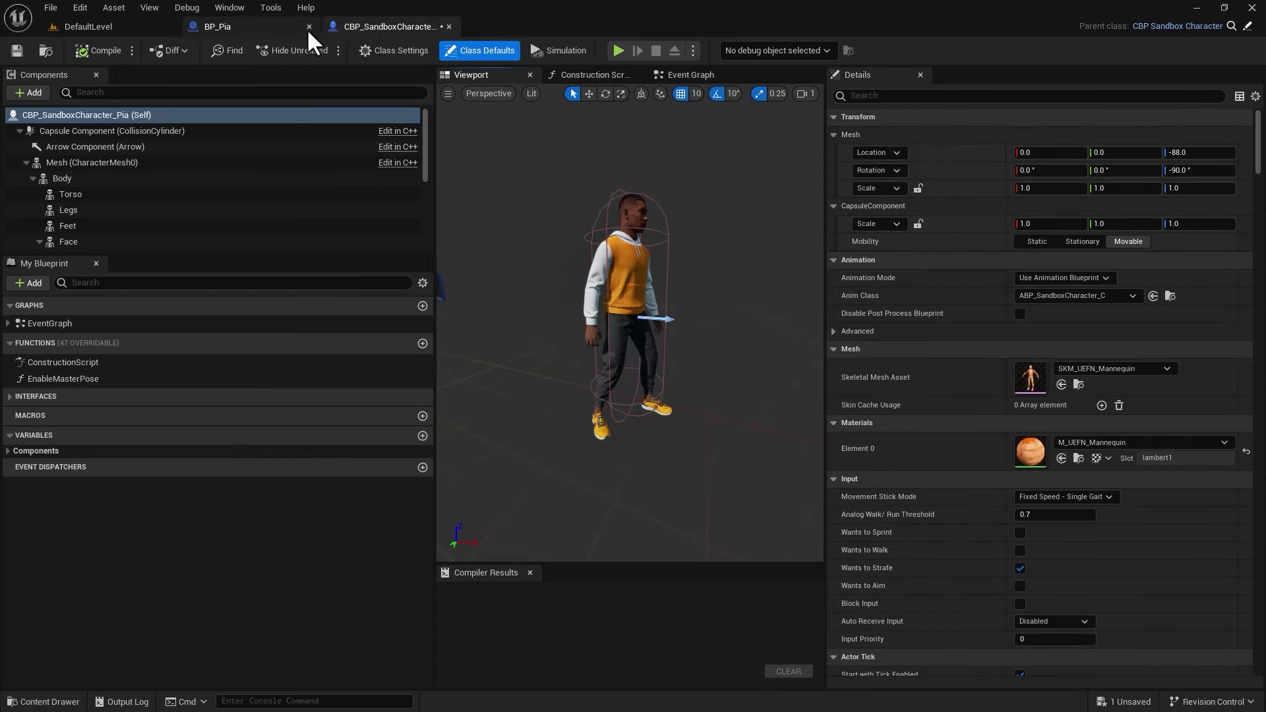
# Inspect BP_Pia's Feet and Legs components, showing the f_srt_nrw_btm_cargopants mesh.
pyautogui.click(251, 27)
pyautogui.click(57, 162)
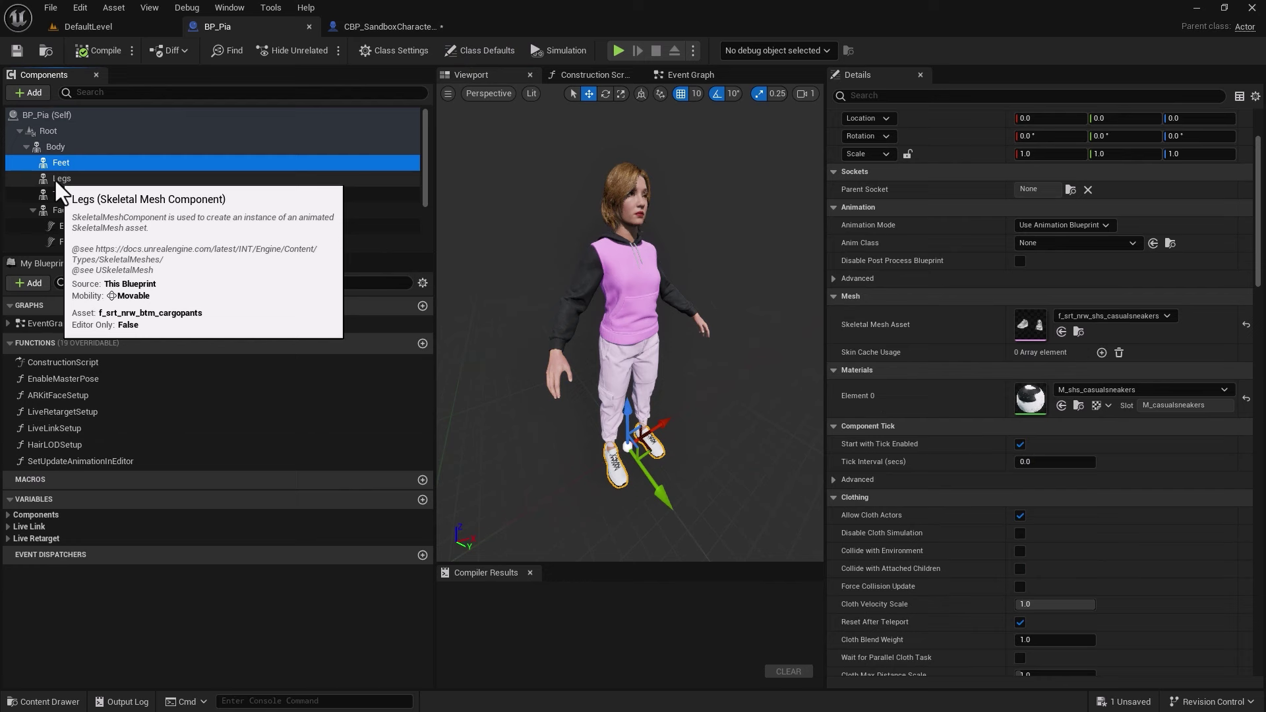
pyautogui.click(54, 178)
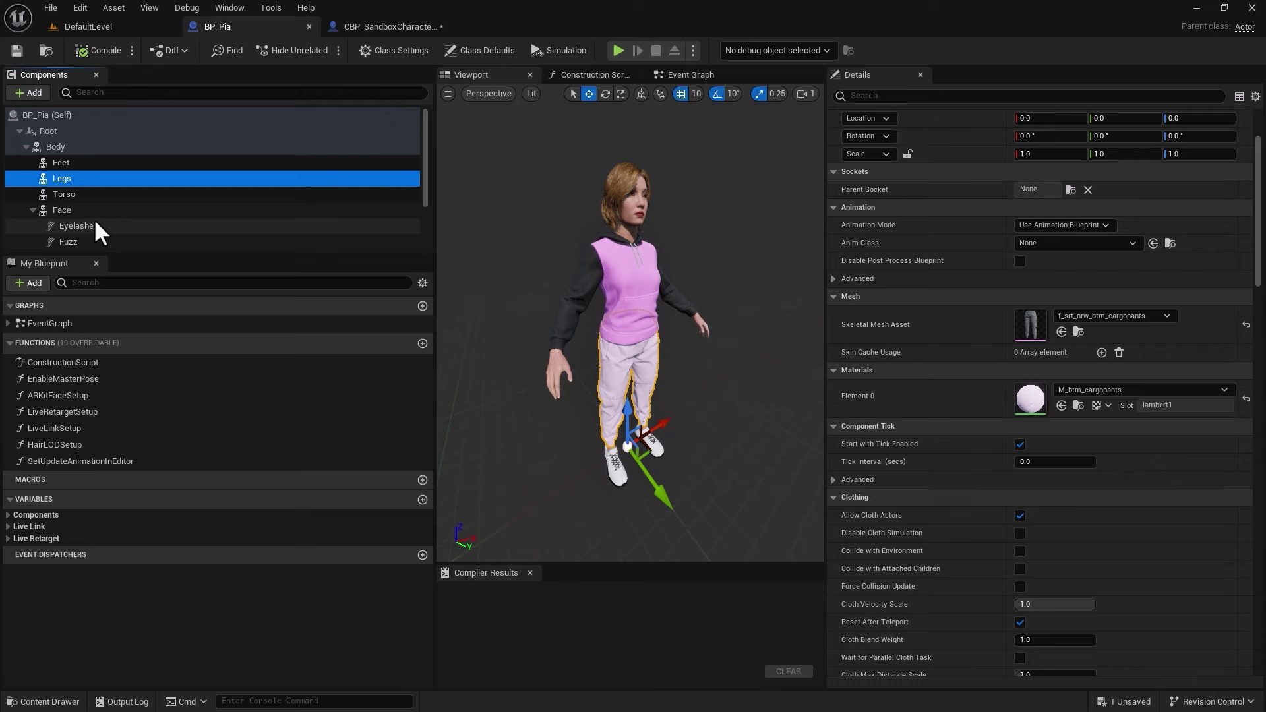
pyautogui.click(72, 226)
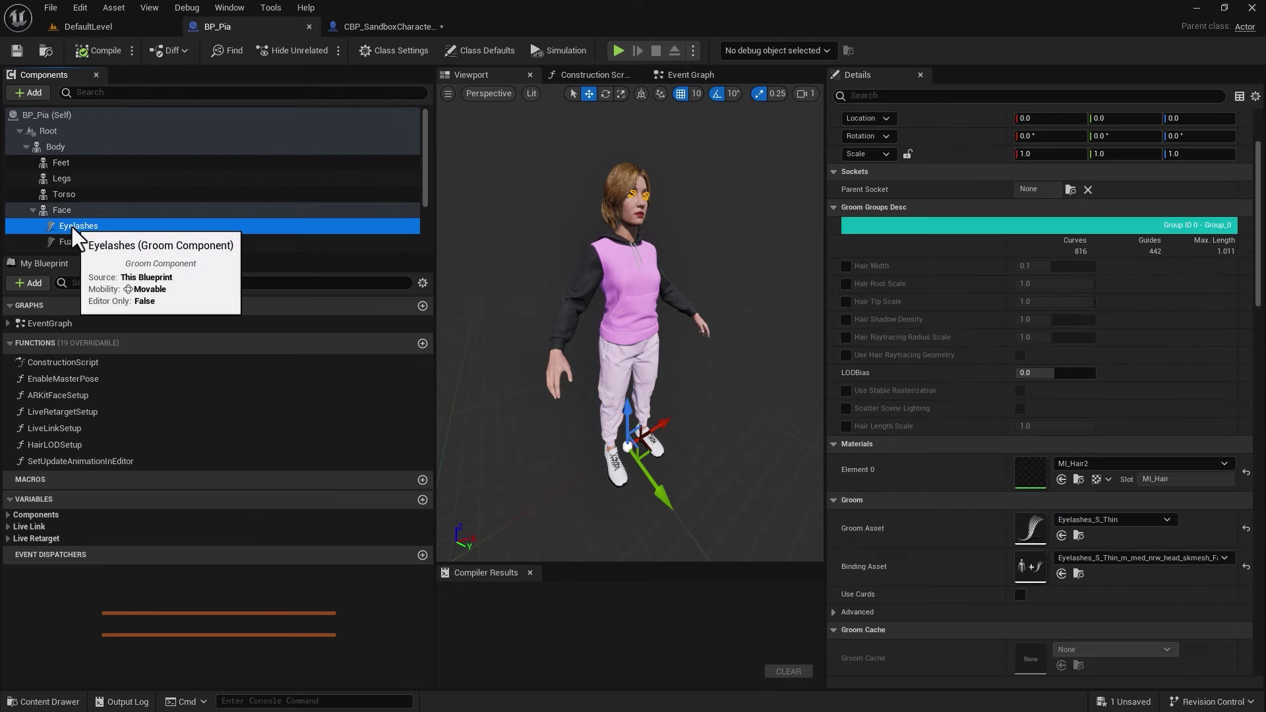
pyautogui.scroll(-2, 950, 536)
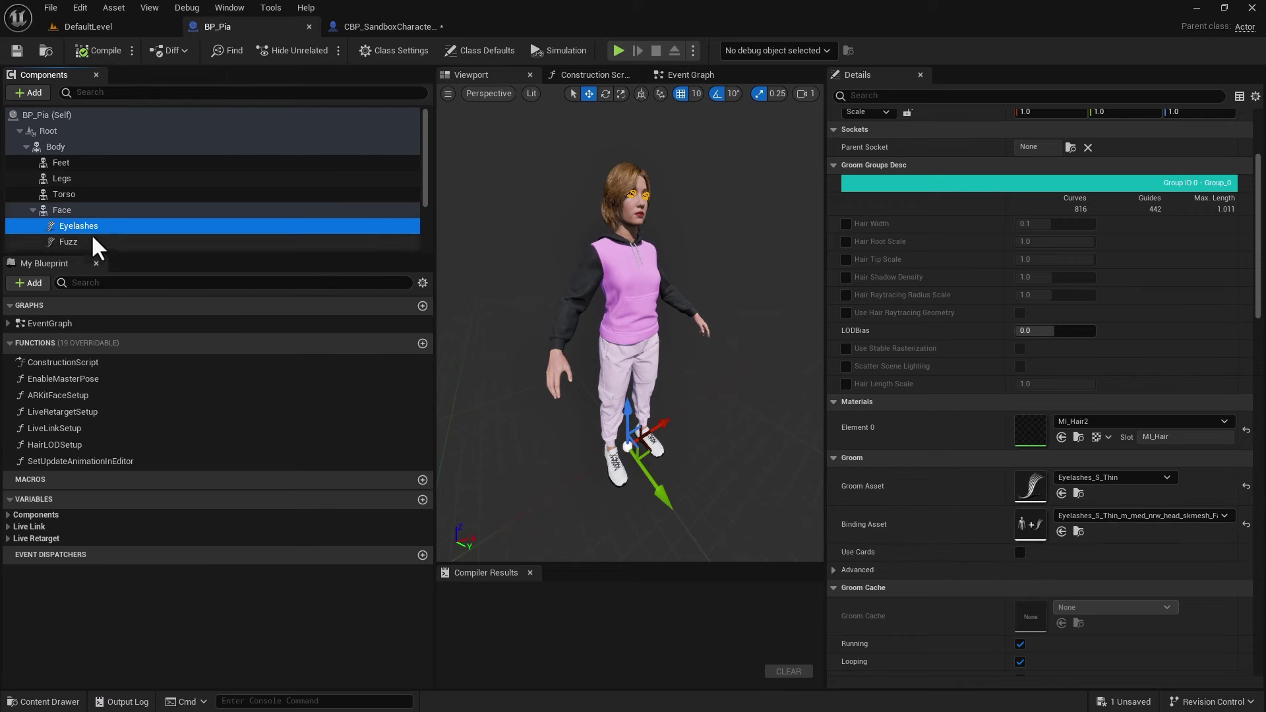
pyautogui.click(348, 23)
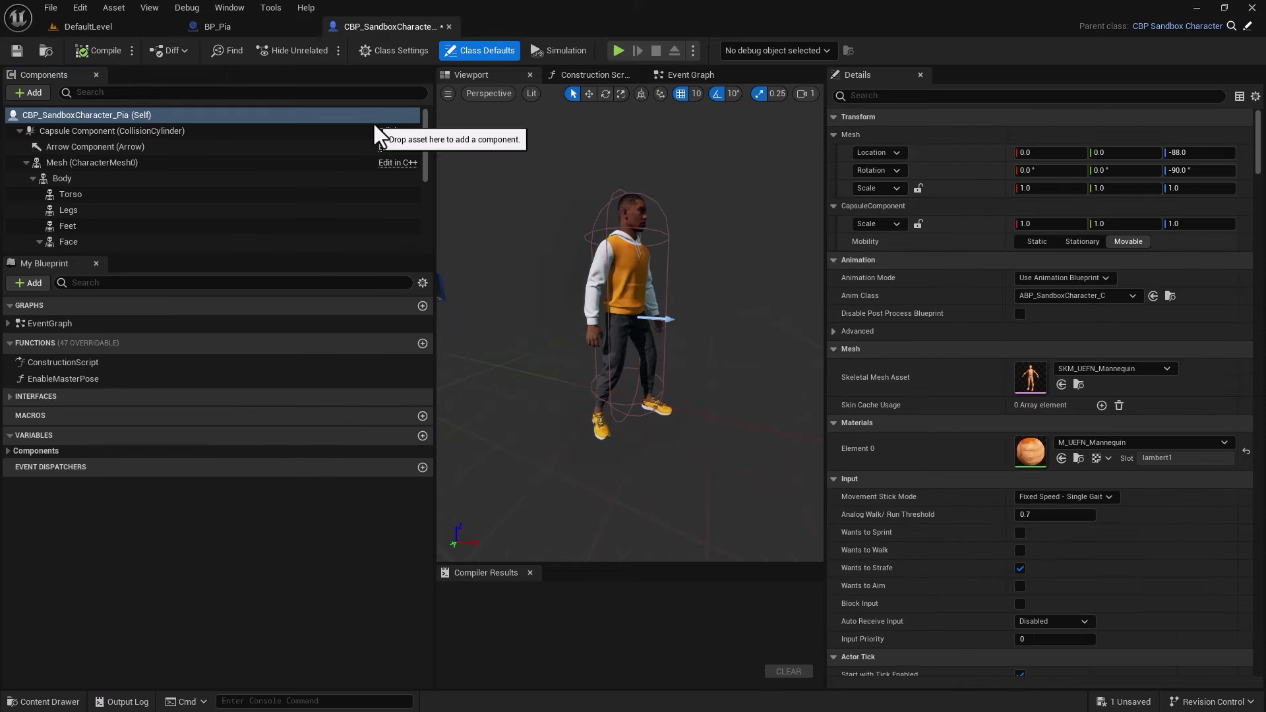
pyautogui.click(252, 30)
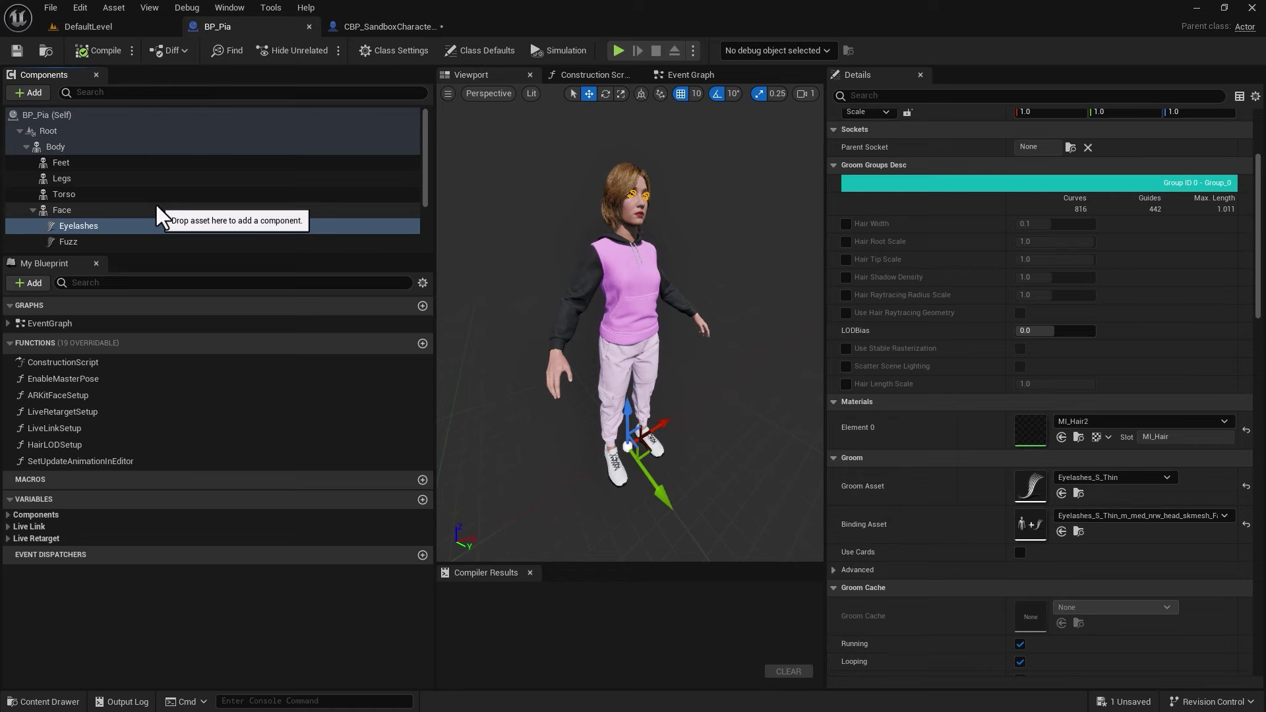
pyautogui.click(396, 26)
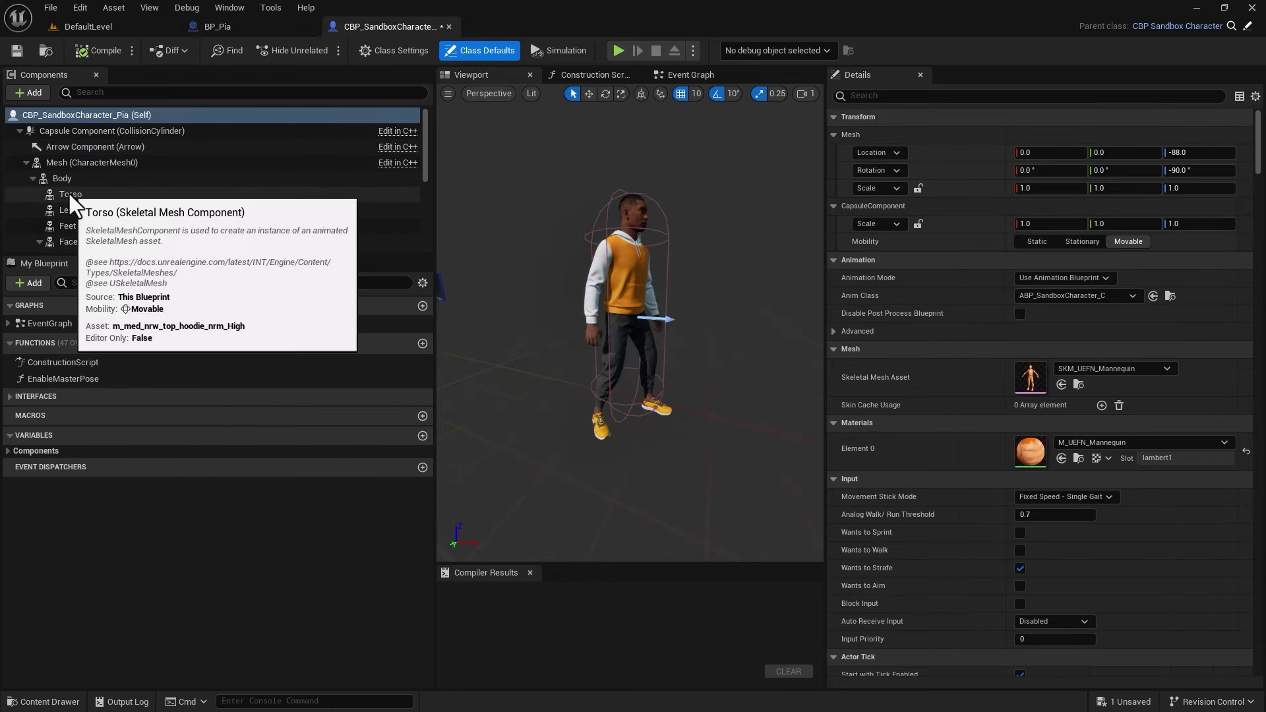
pyautogui.click(239, 29)
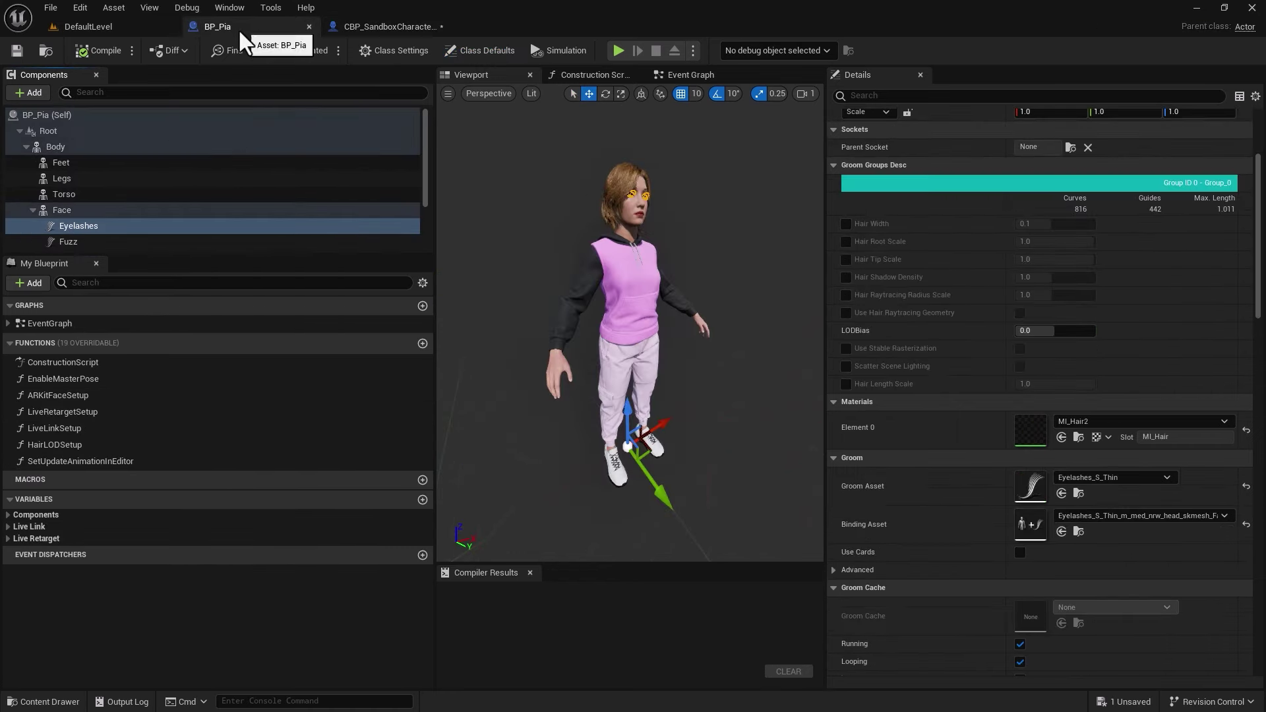
pyautogui.click(350, 25)
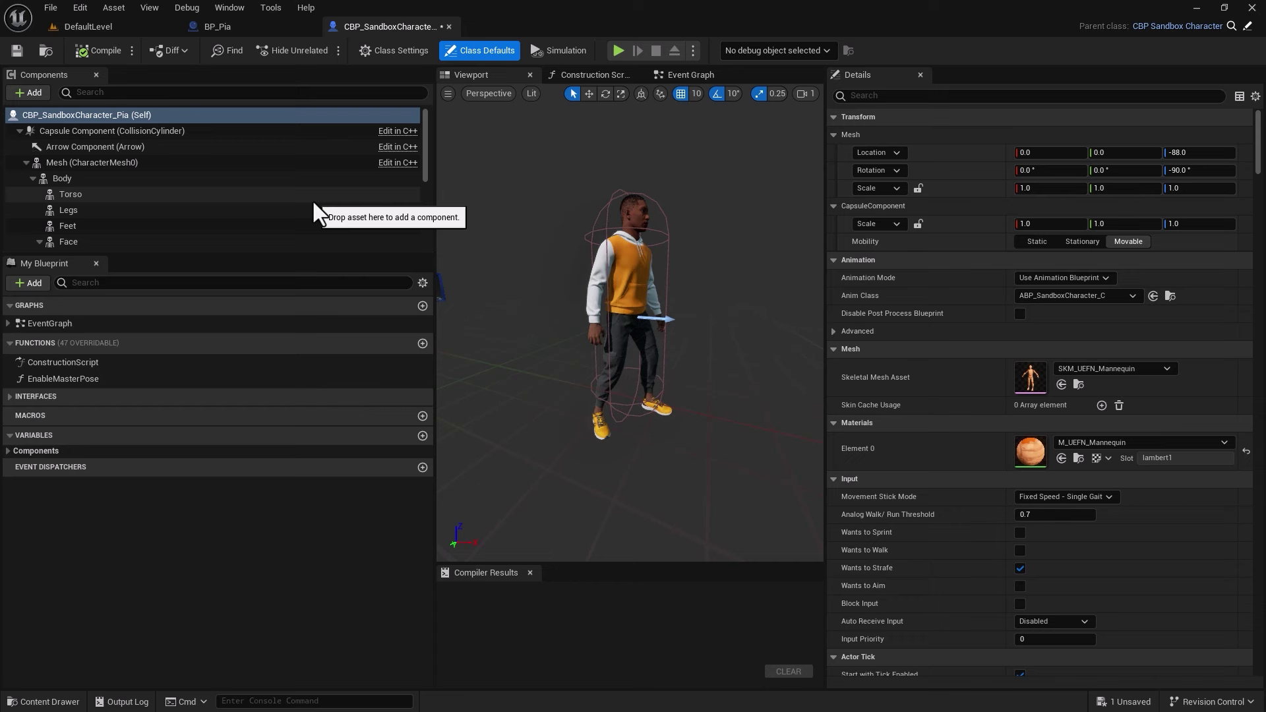
pyautogui.click(266, 29)
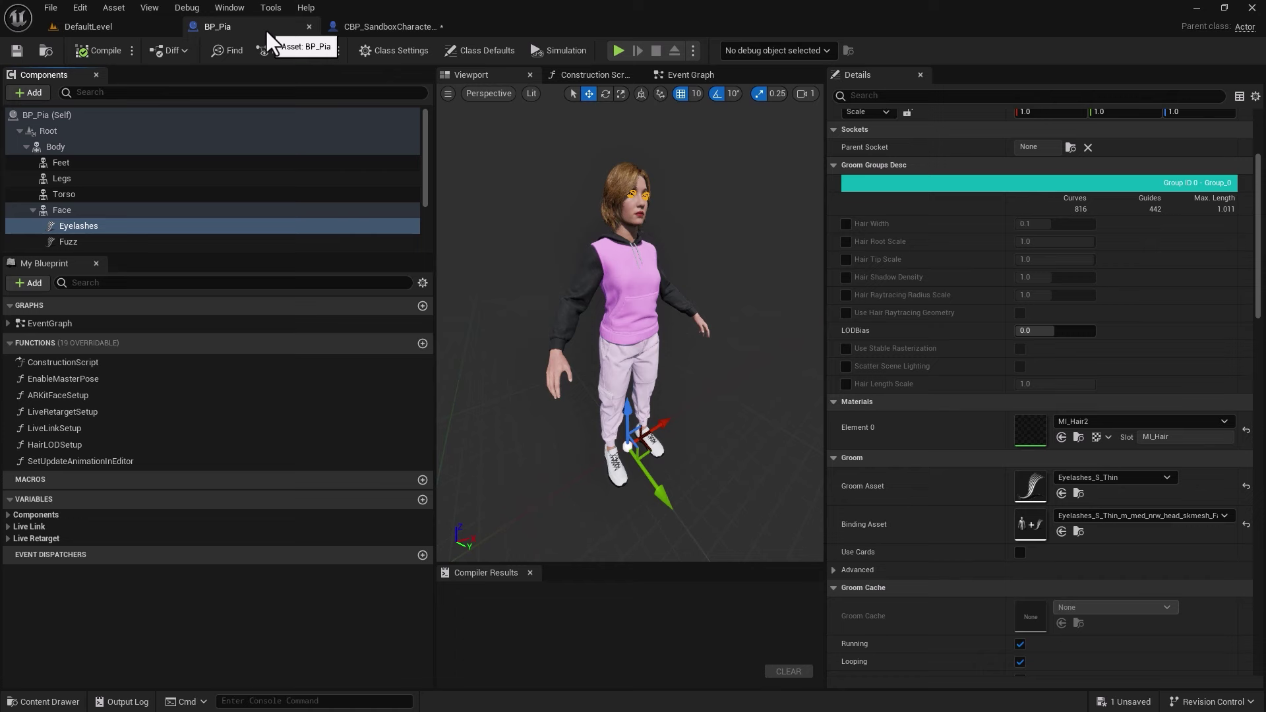
# Browse to the f_srt_nrw_body mesh from BP_Pia's Body component, then return to CBP_SandboxCharacter_Pia.
pyautogui.click(61, 147)
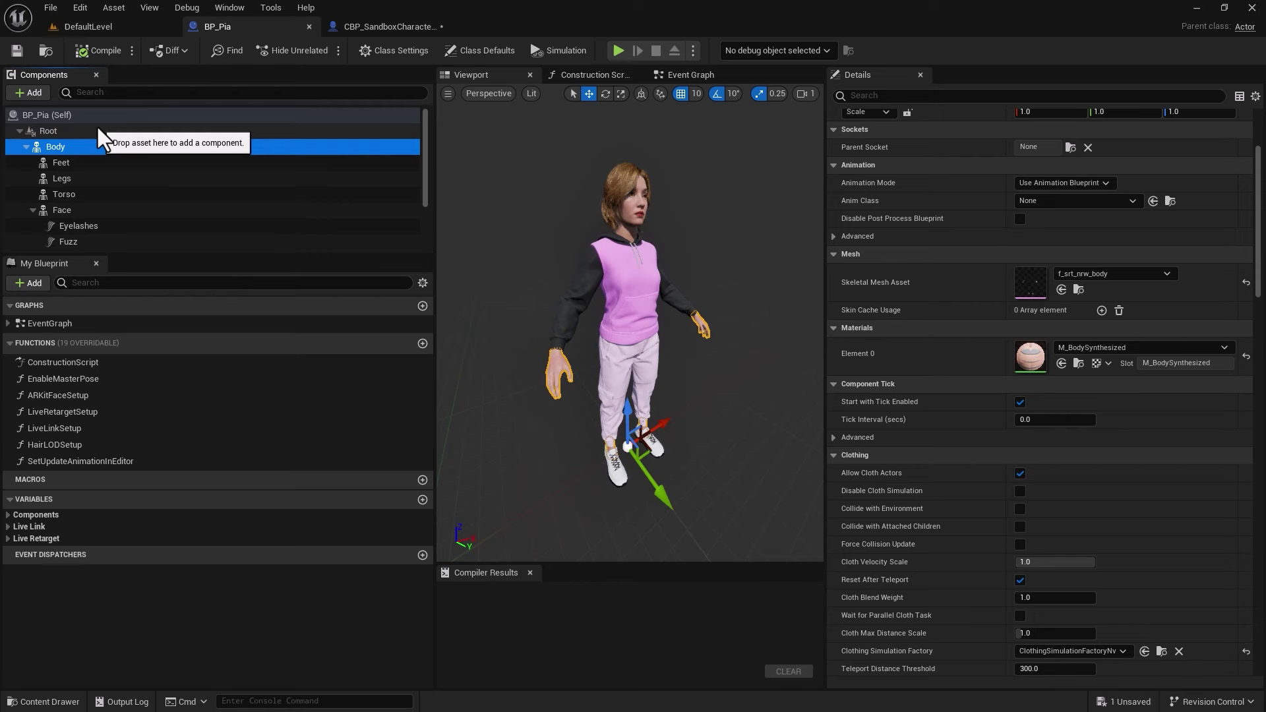
pyautogui.moveTo(53, 148)
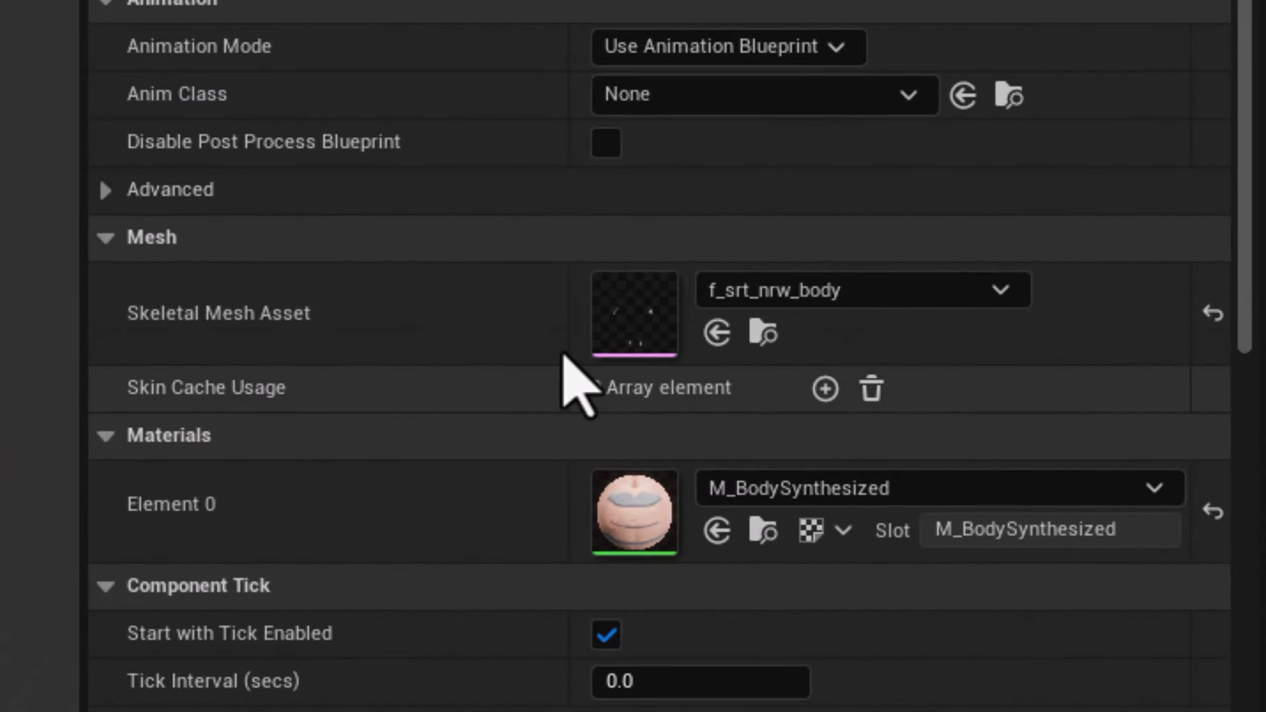
pyautogui.moveTo(706, 307)
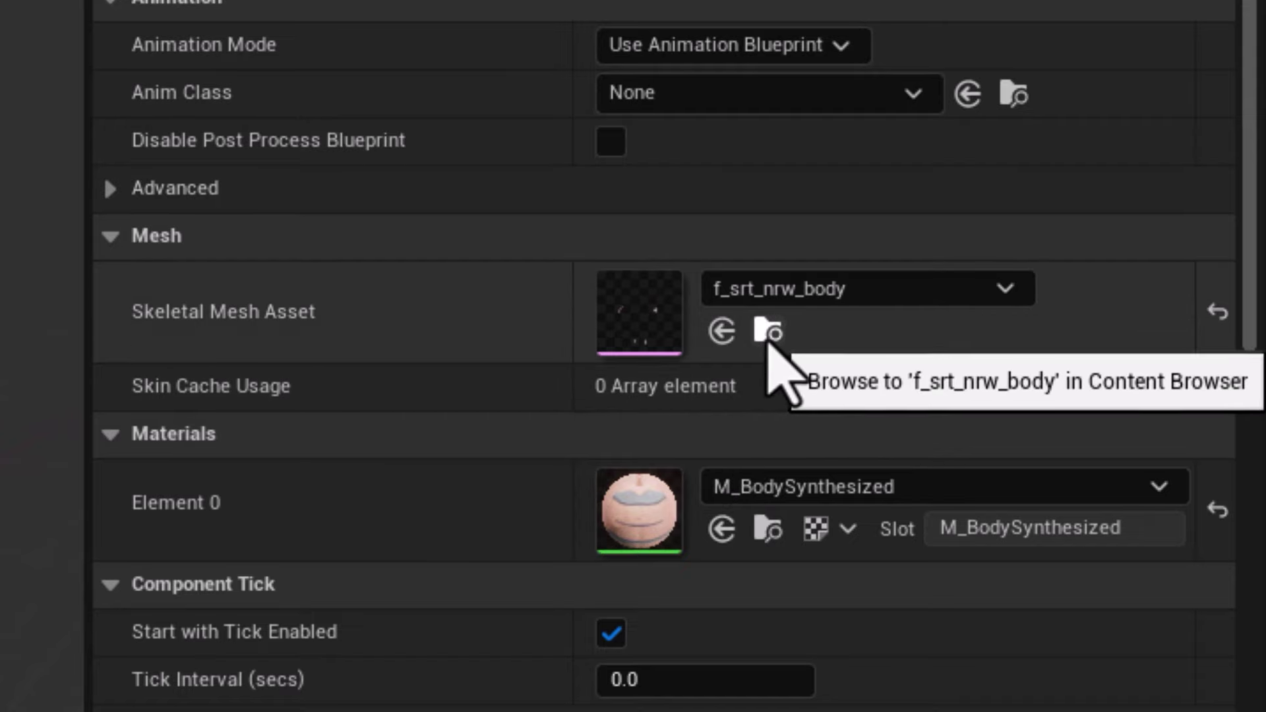
pyautogui.click(765, 343)
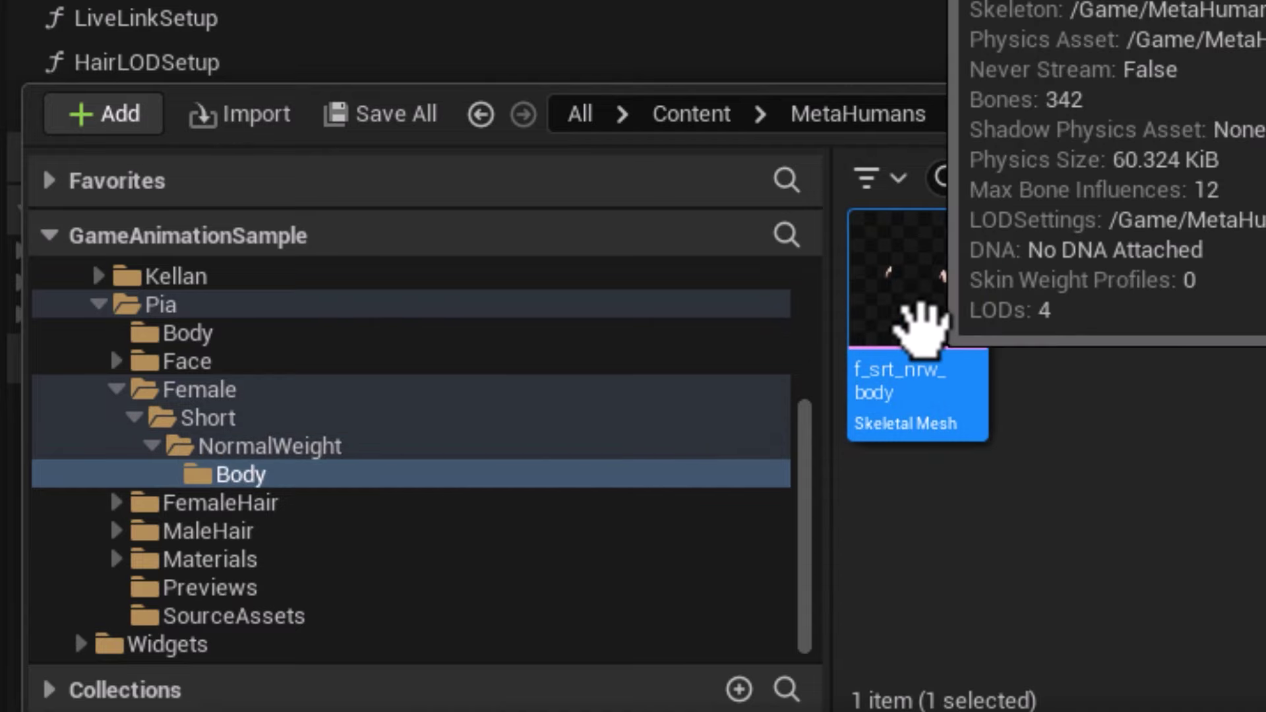
pyautogui.moveTo(910, 300)
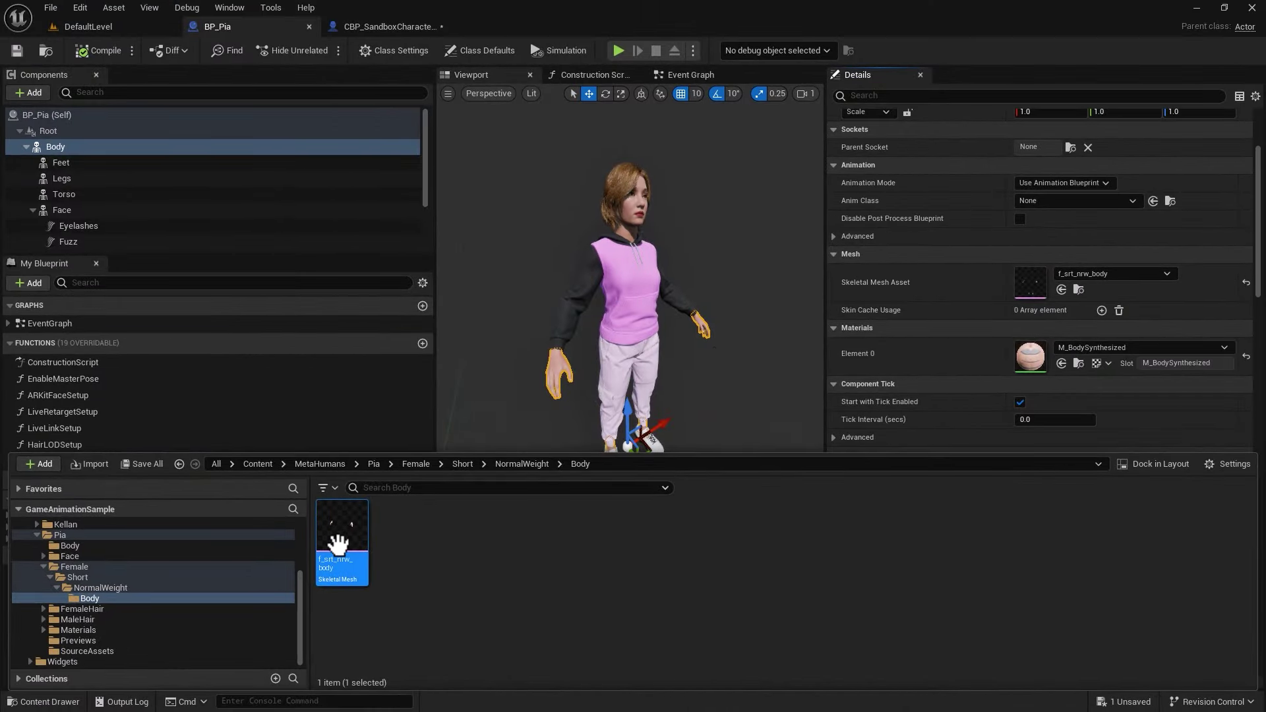
pyautogui.click(346, 25)
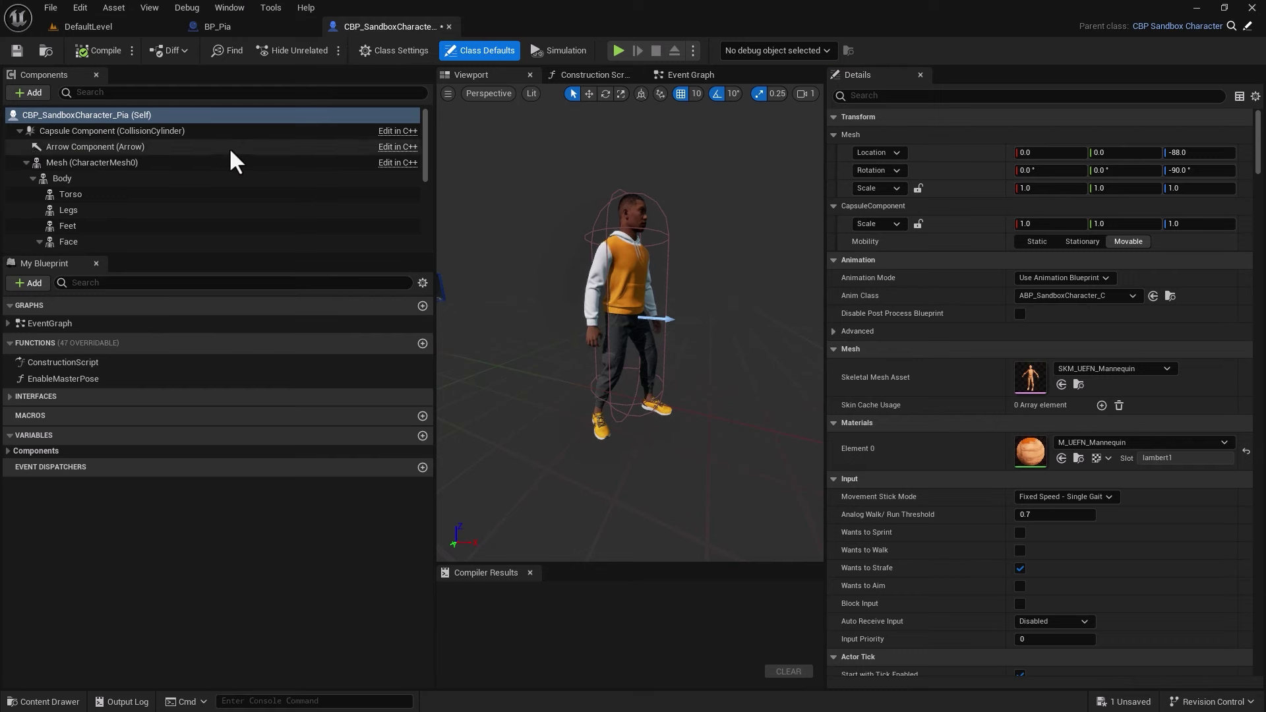
# Assign Pia's f_srt_nrw_body skeletal mesh to the sandbox character's Body component.
pyautogui.click(62, 179)
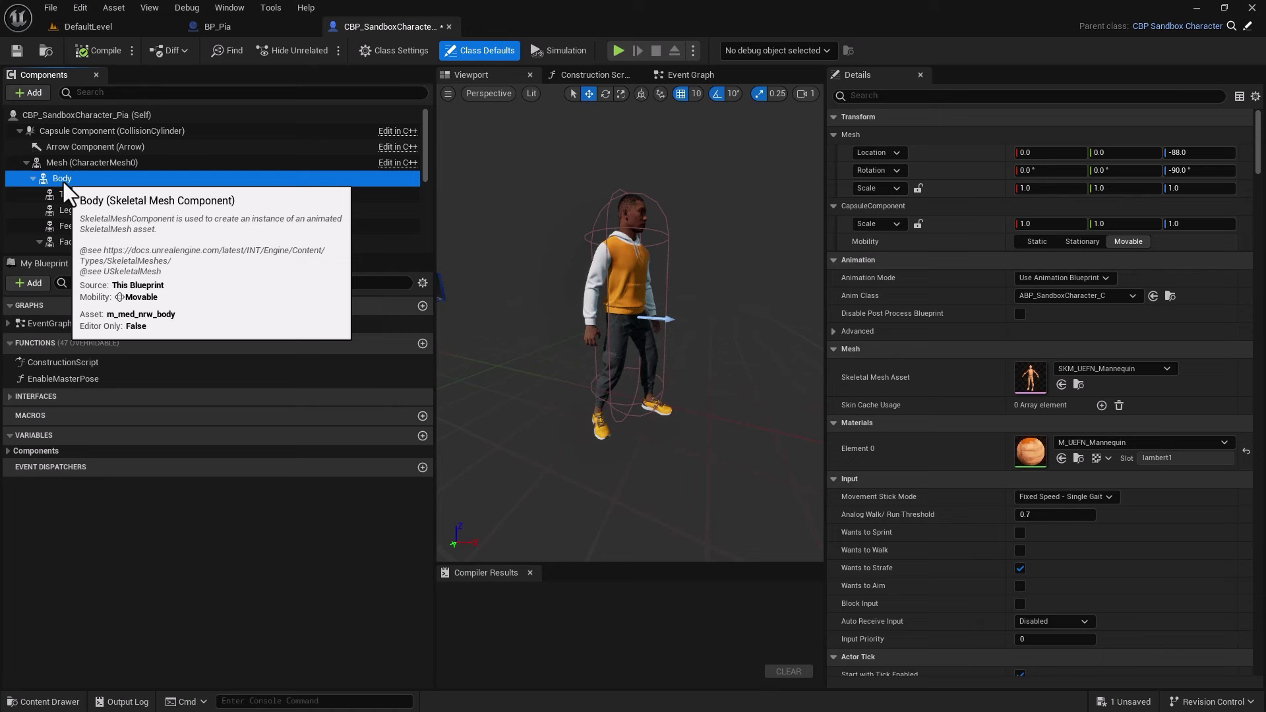
pyautogui.click(287, 27)
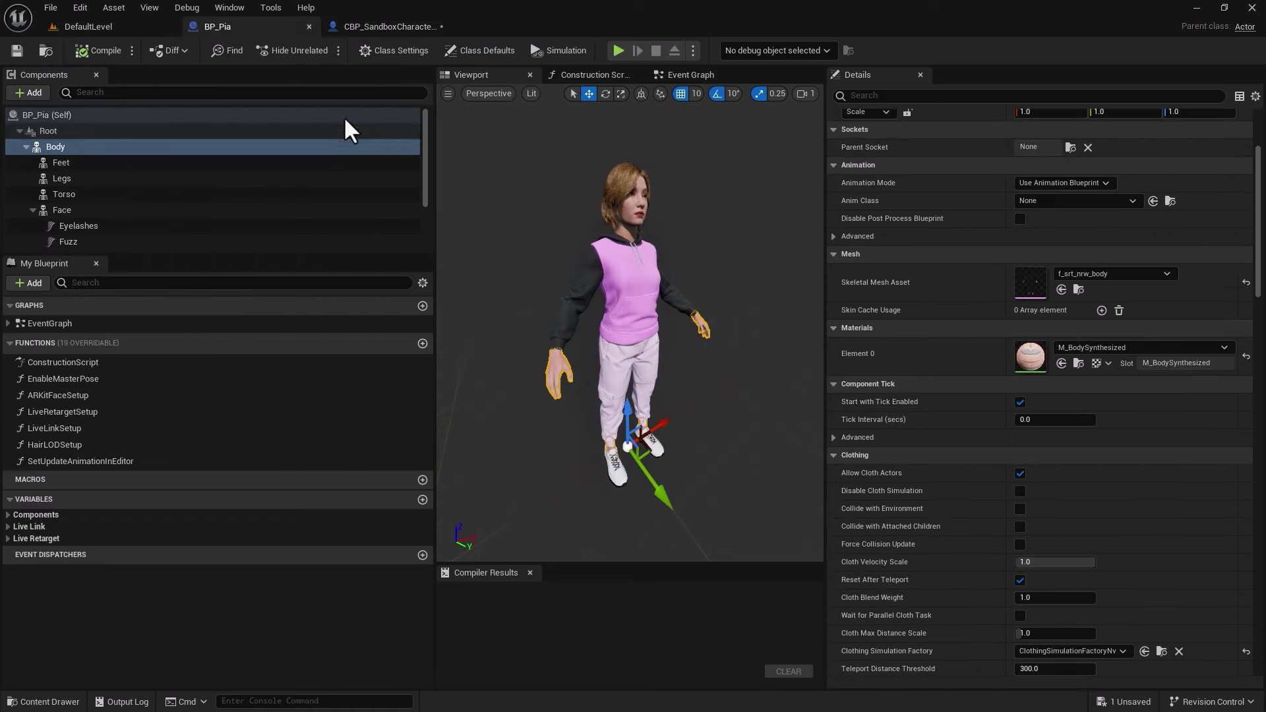
pyautogui.click(376, 27)
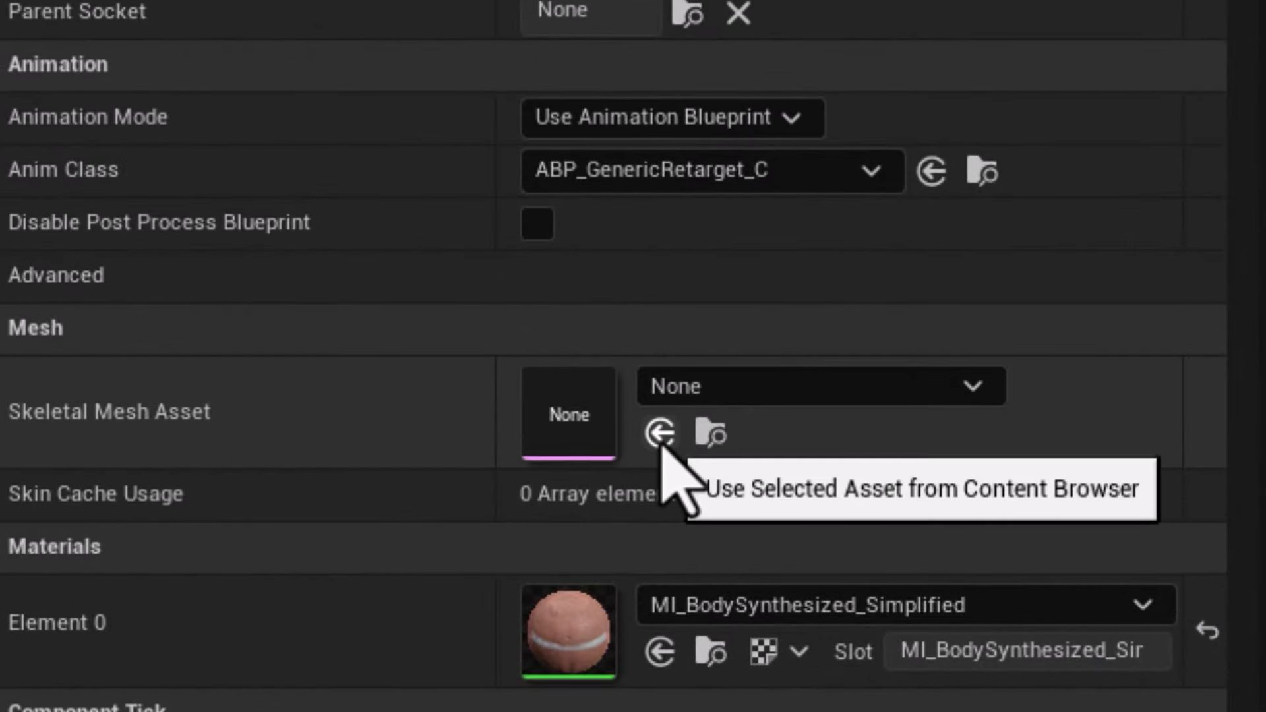
pyautogui.click(661, 438)
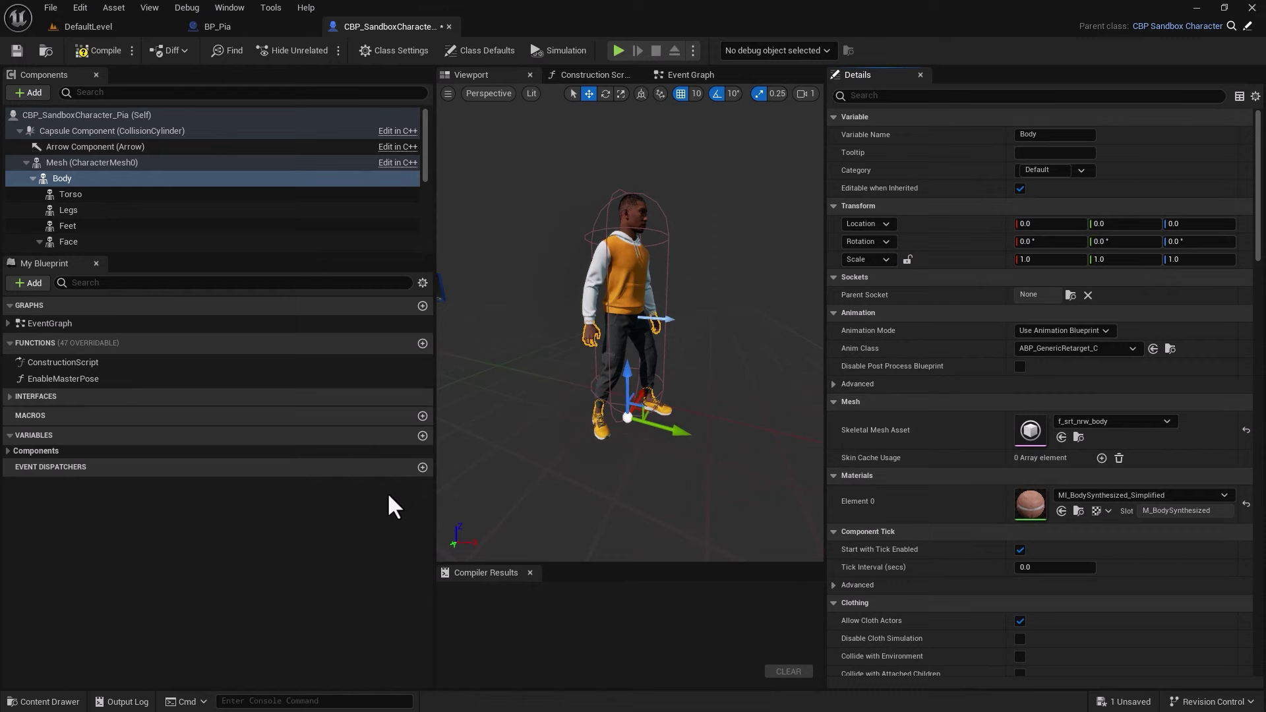
pyautogui.click(78, 699)
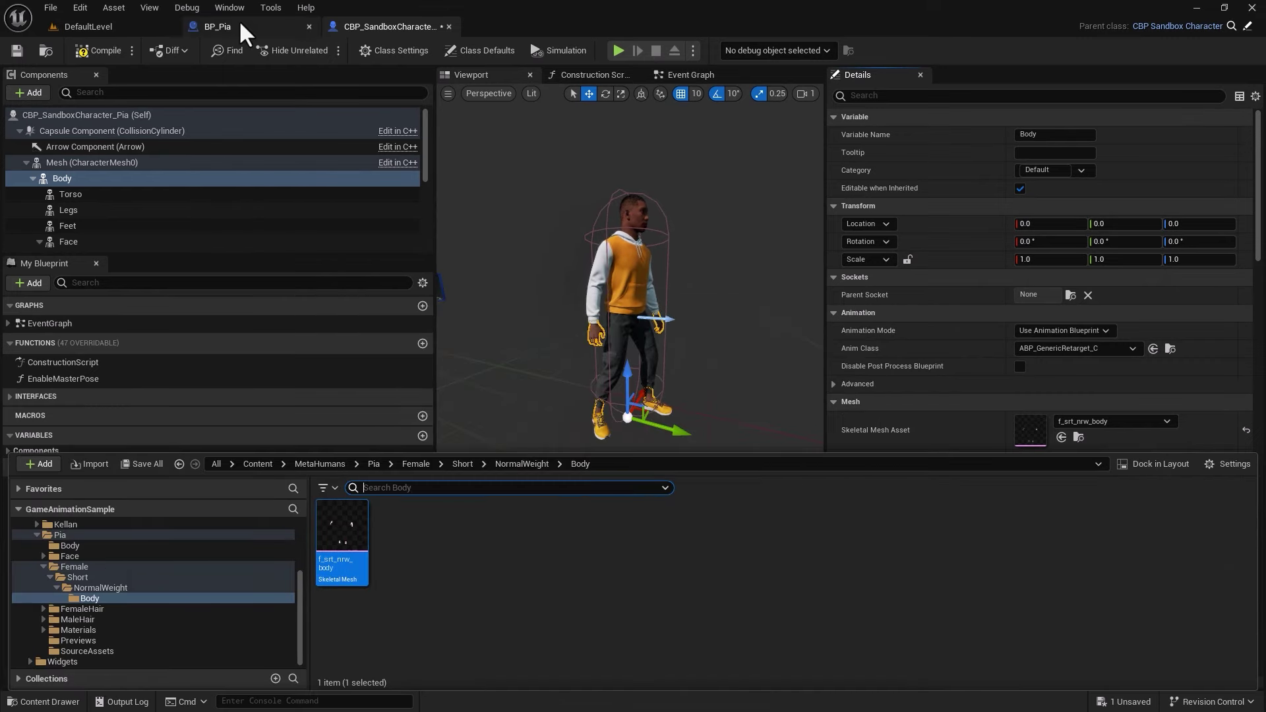
pyautogui.click(367, 26)
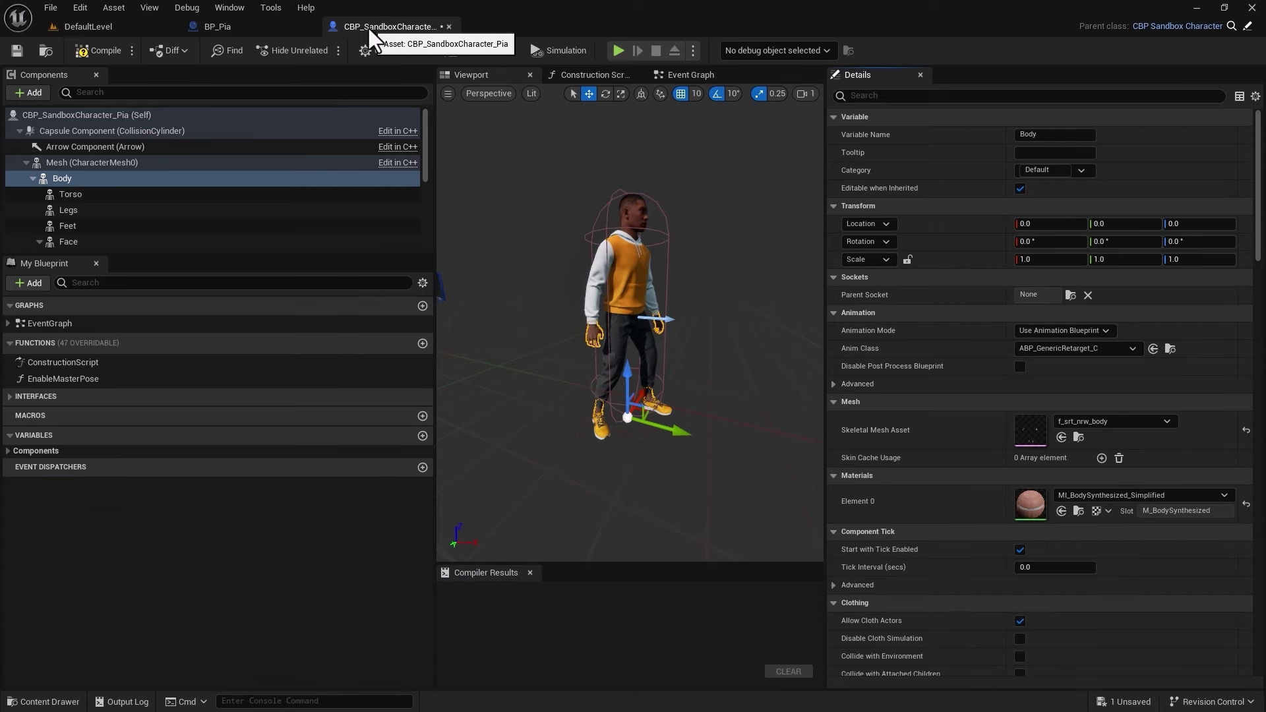
pyautogui.click(246, 26)
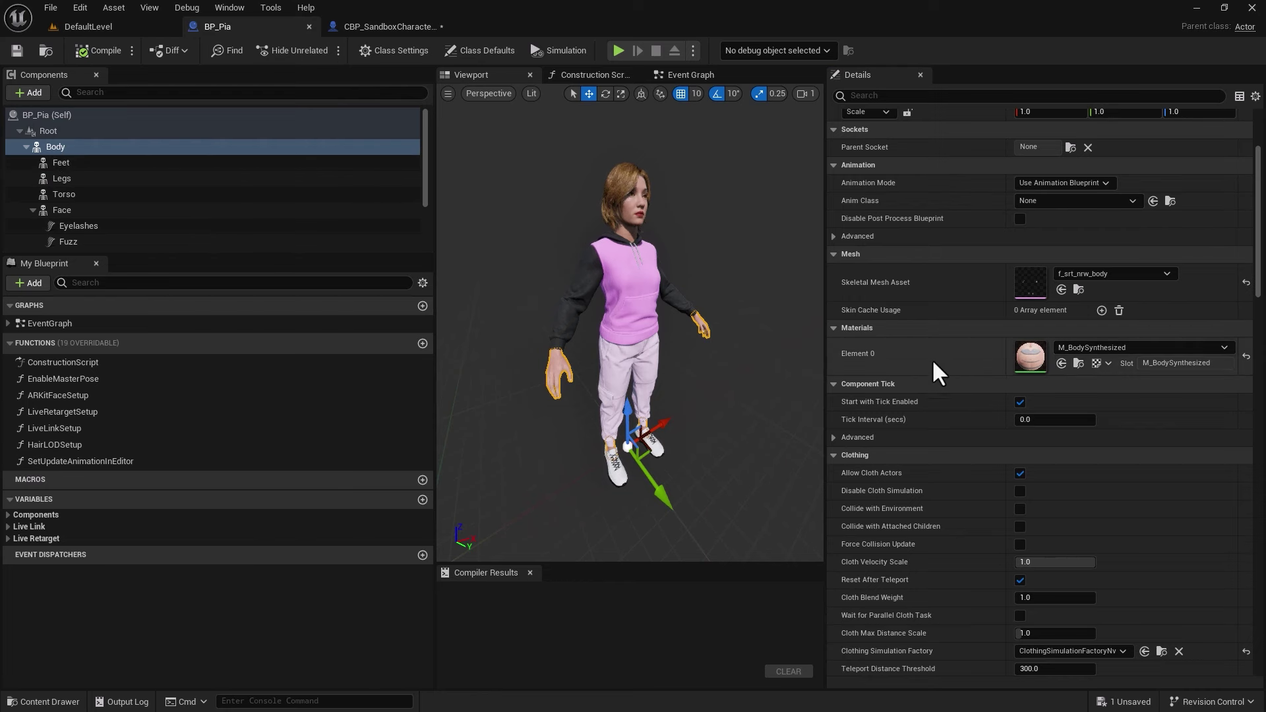
# Replace the Body's Element 0 material MI_BodySynthesized_Simplified with Pia's M_BodySynthesized.
pyautogui.click(1078, 364)
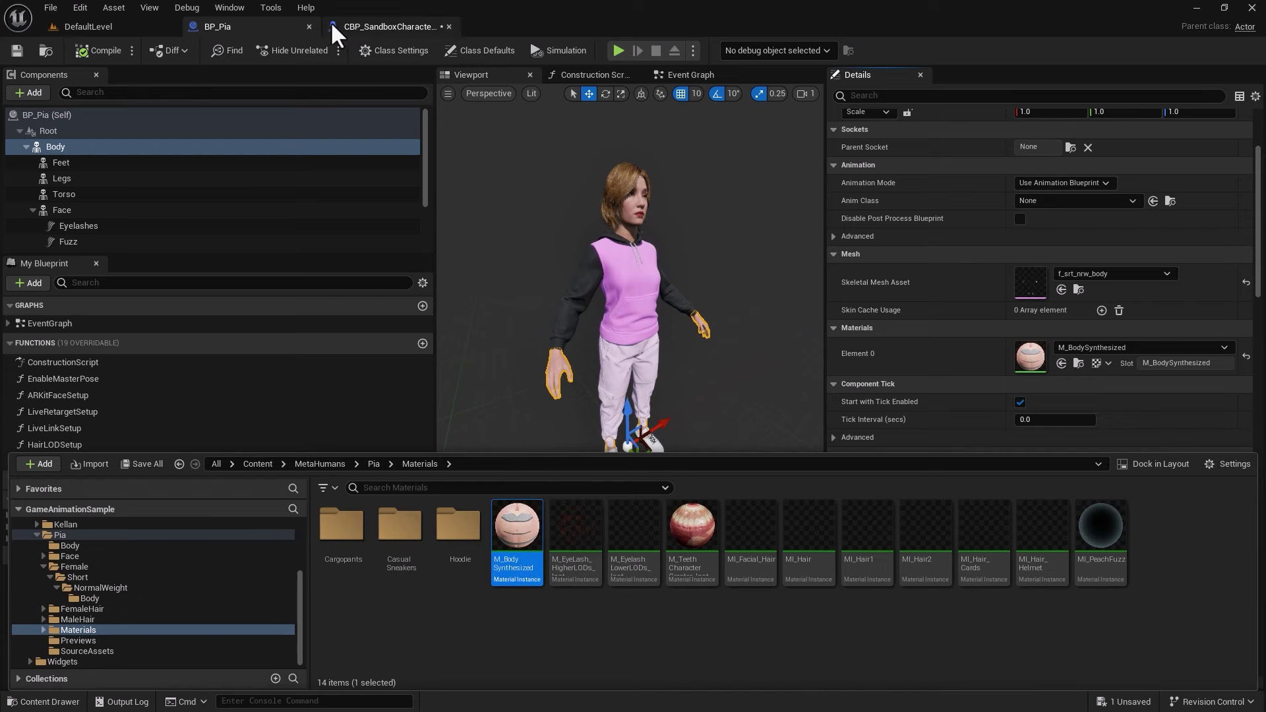
pyautogui.click(386, 26)
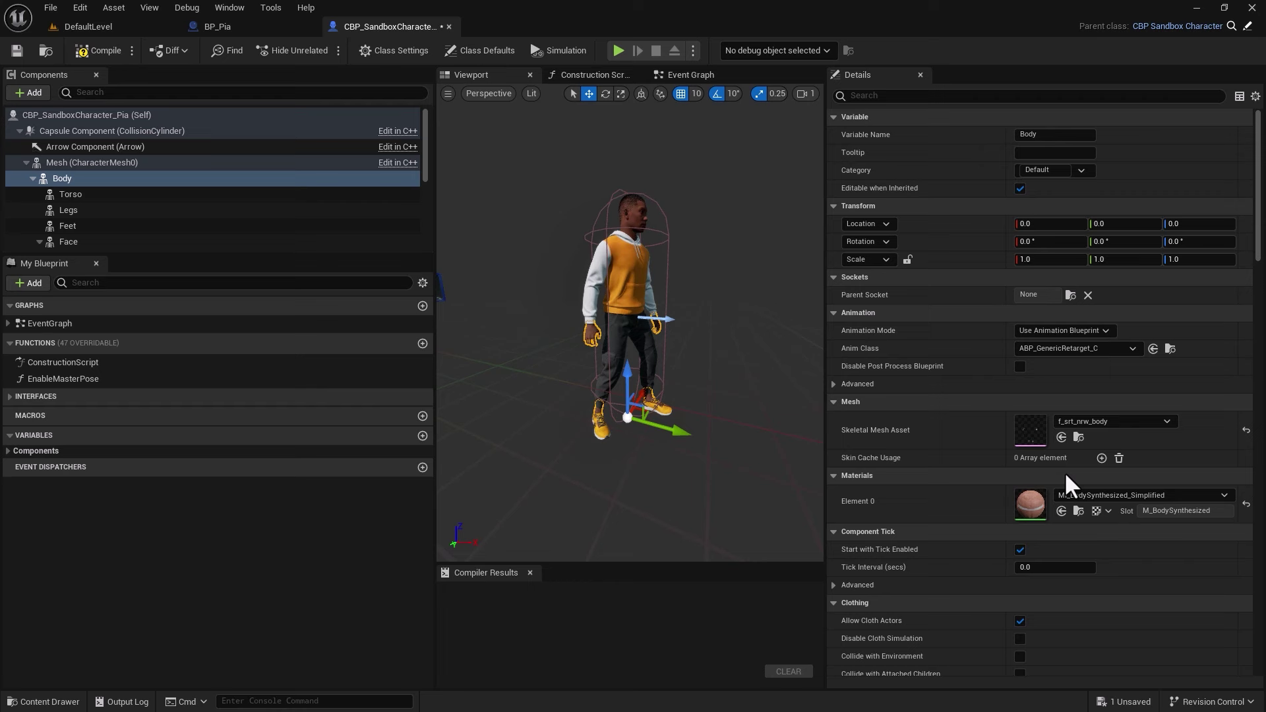
pyautogui.click(1062, 510)
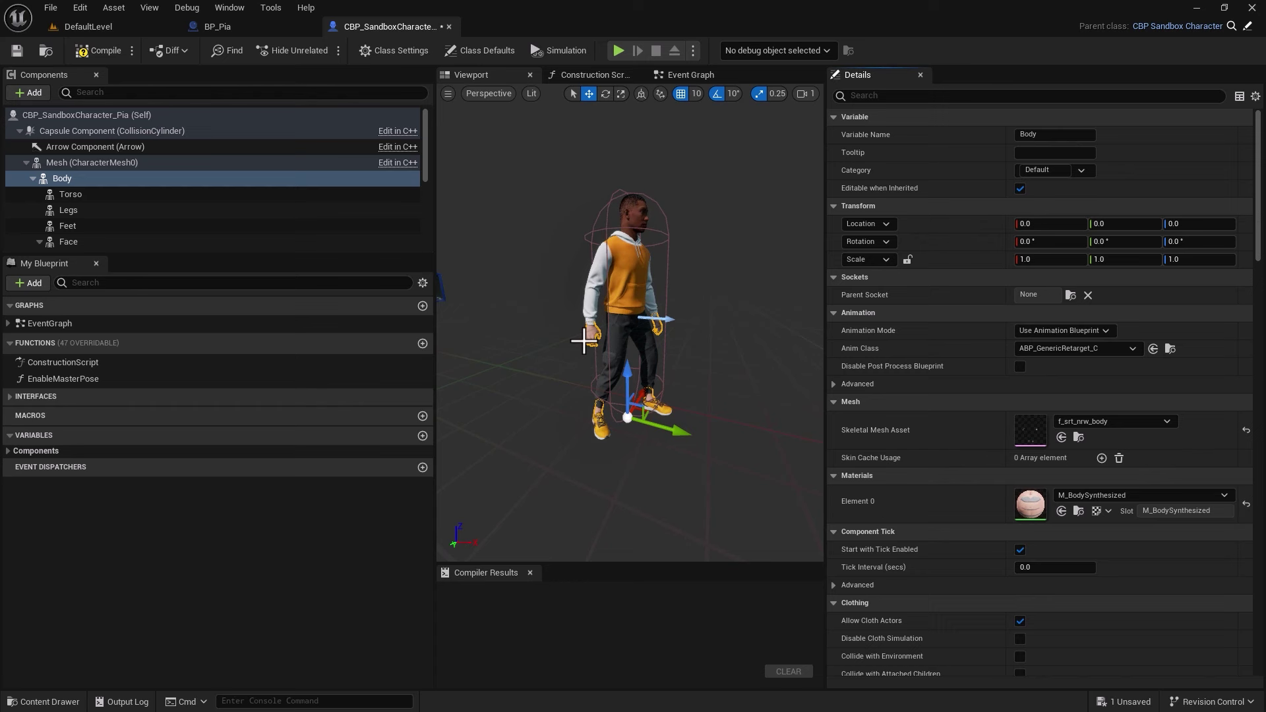
pyautogui.scroll(5, 584, 340)
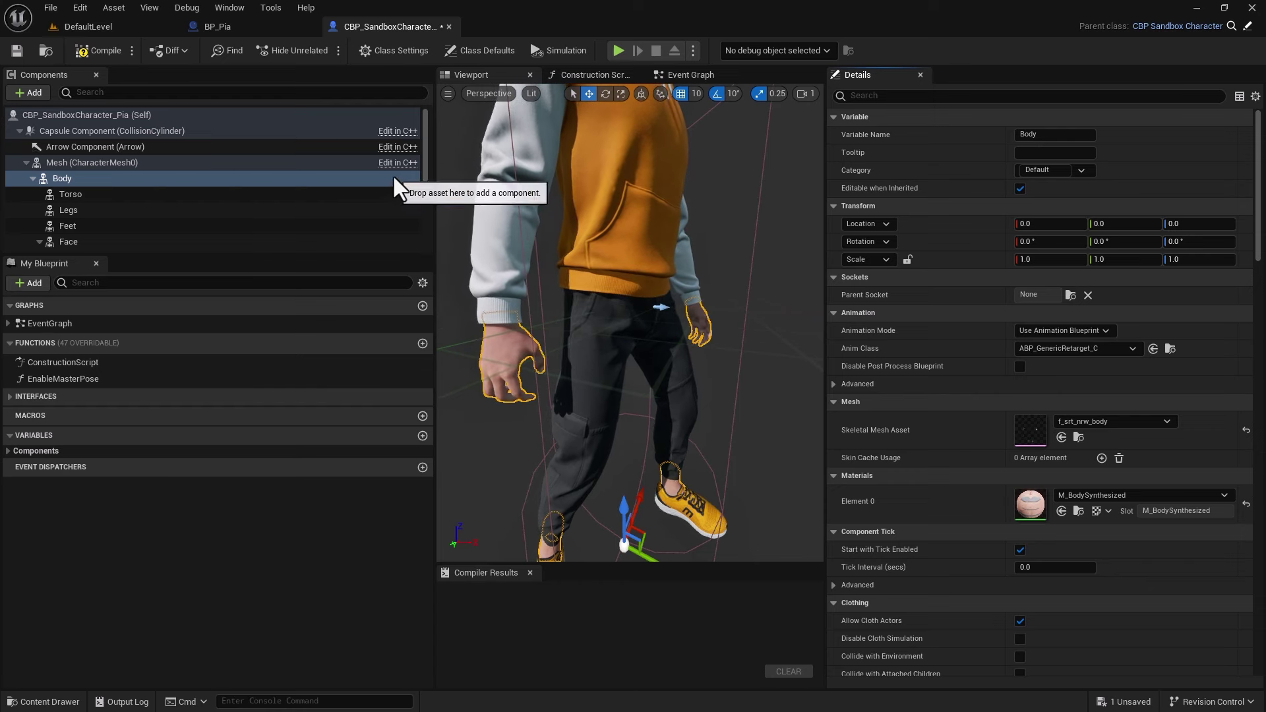
pyautogui.scroll(-1, 395, 175)
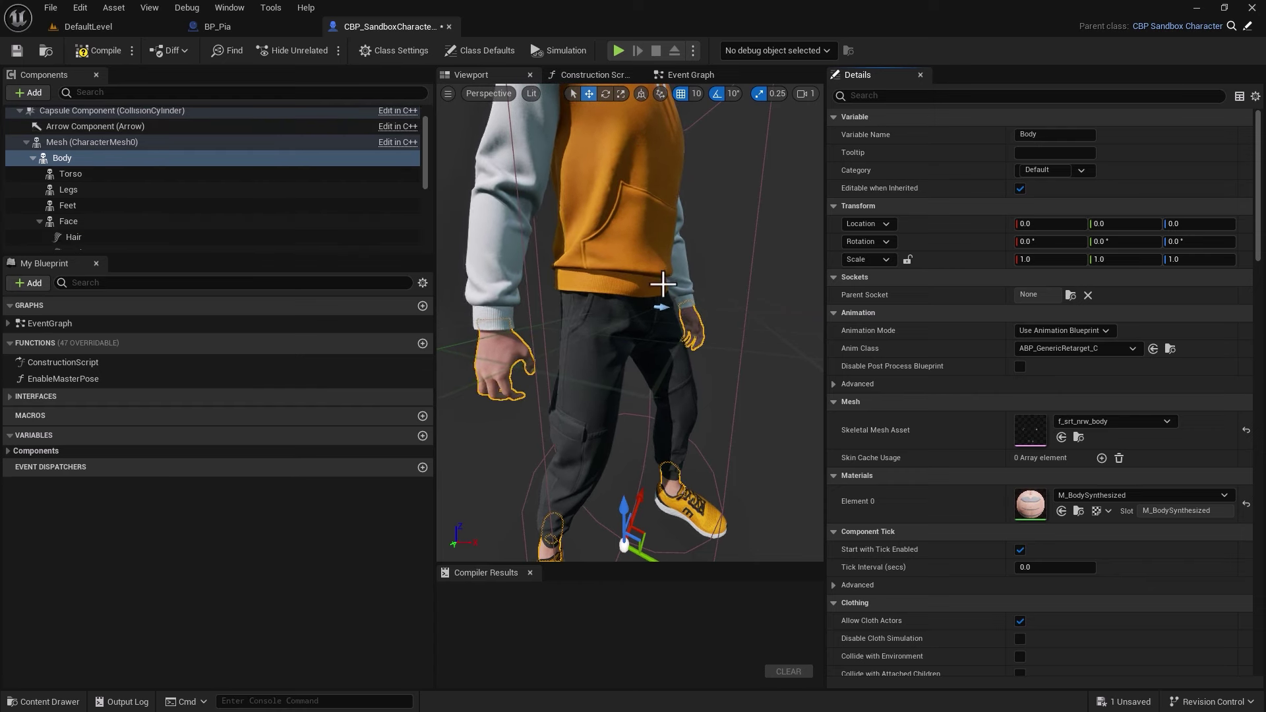
pyautogui.scroll(-5, 663, 284)
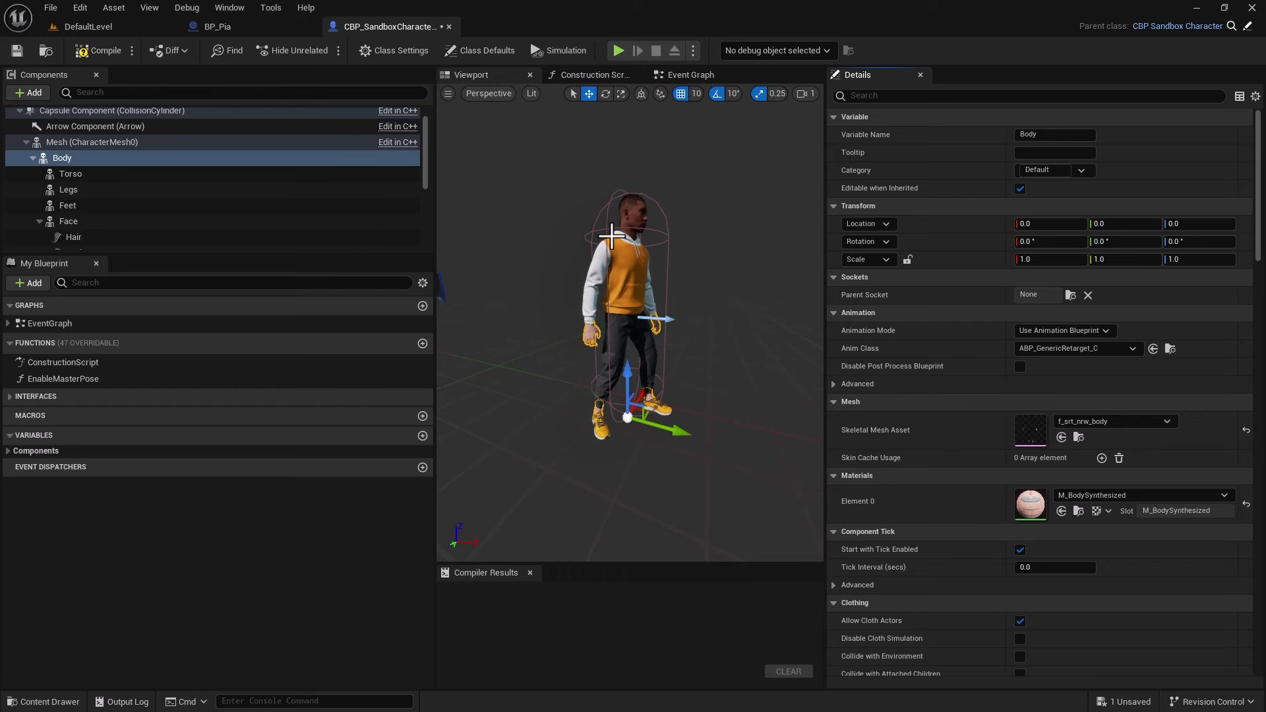
# Assign Pia's f_srt_nrw_top_hoodie mesh to the sandbox character's Torso component.
pyautogui.click(57, 169)
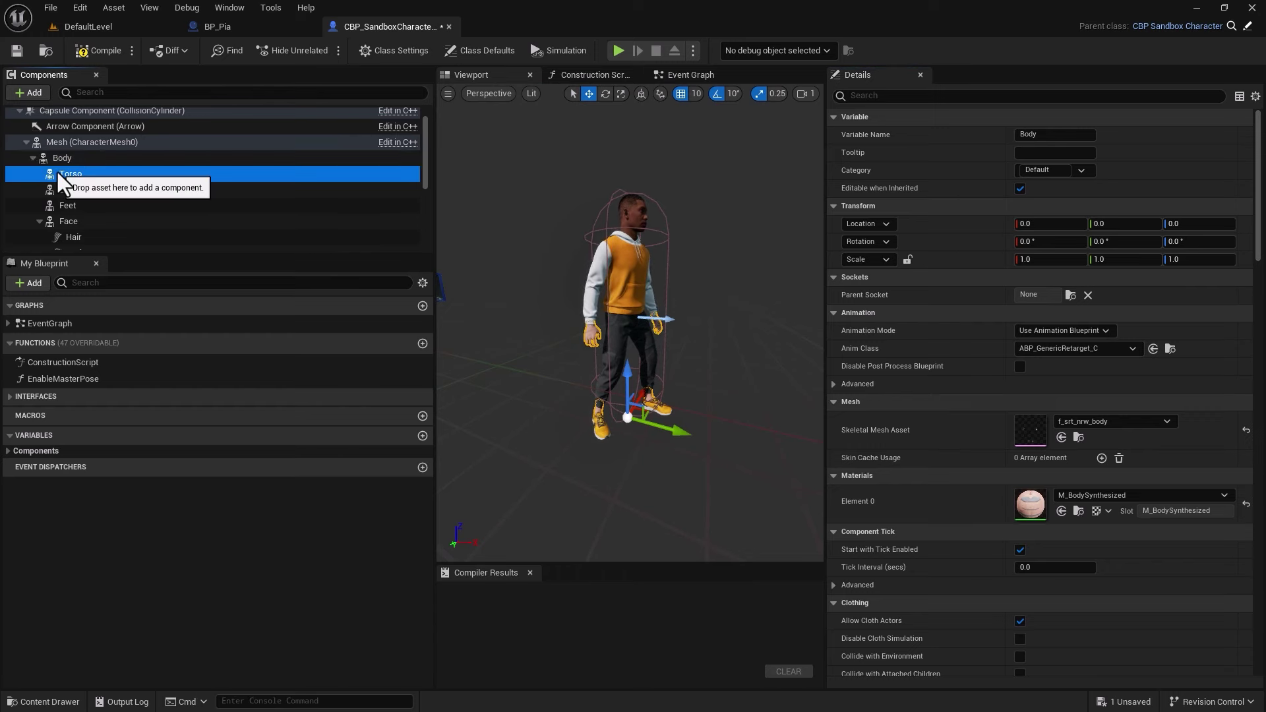
pyautogui.click(220, 20)
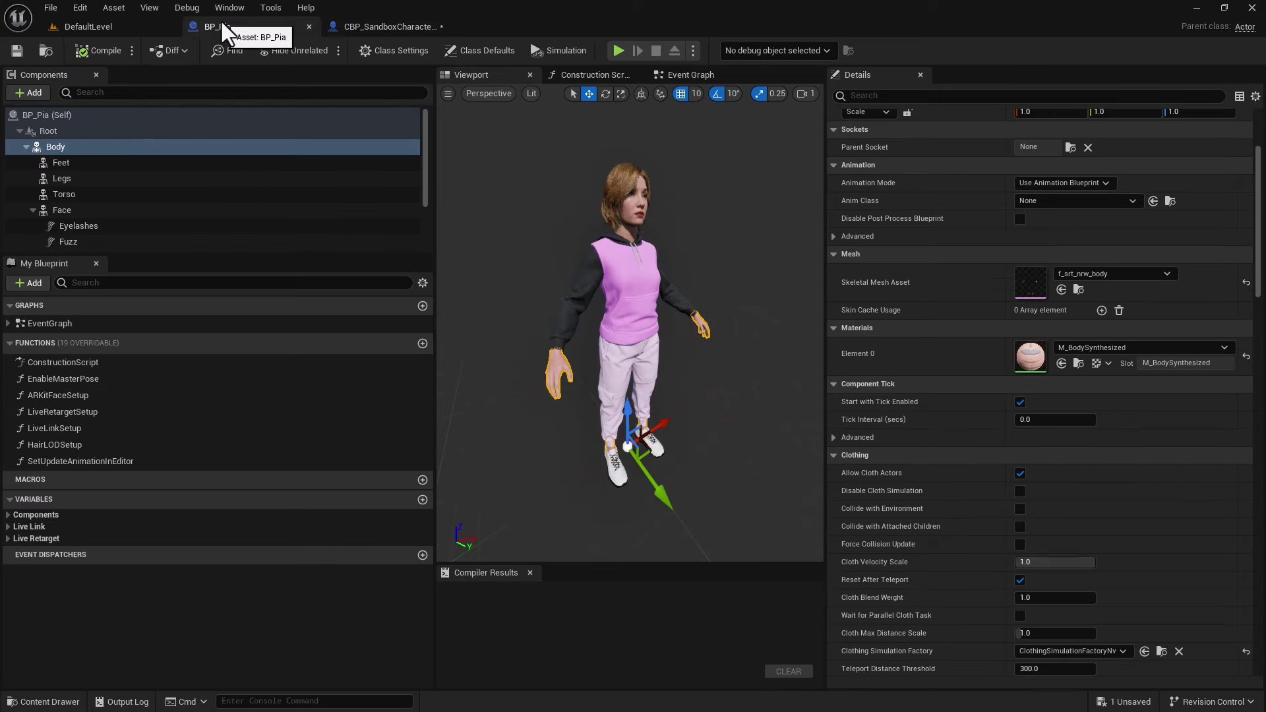
pyautogui.click(56, 194)
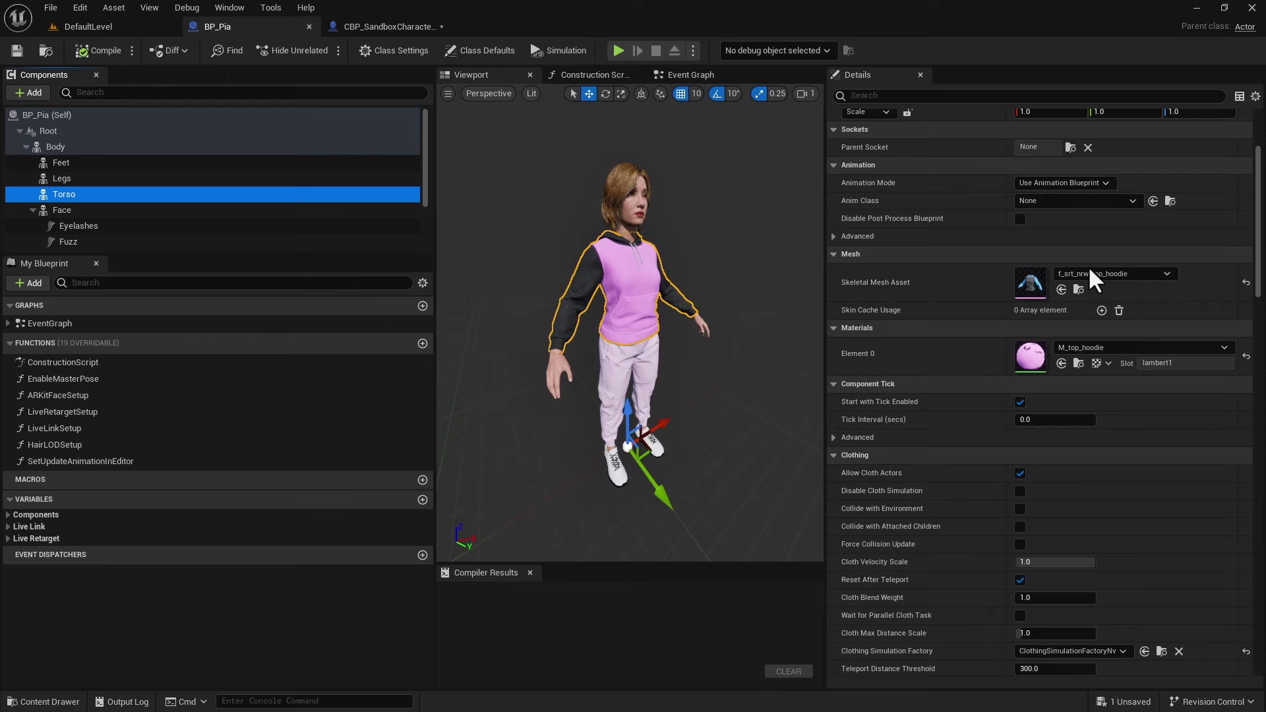
pyautogui.click(1078, 290)
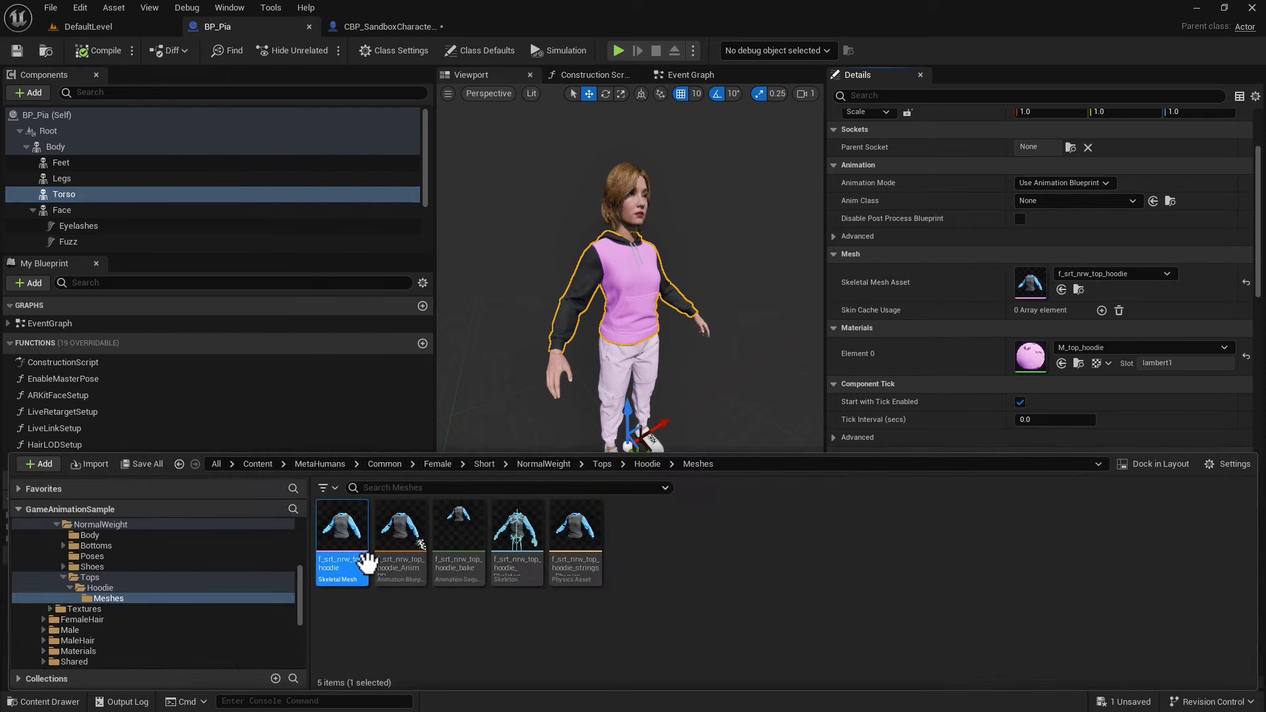
pyautogui.click(352, 28)
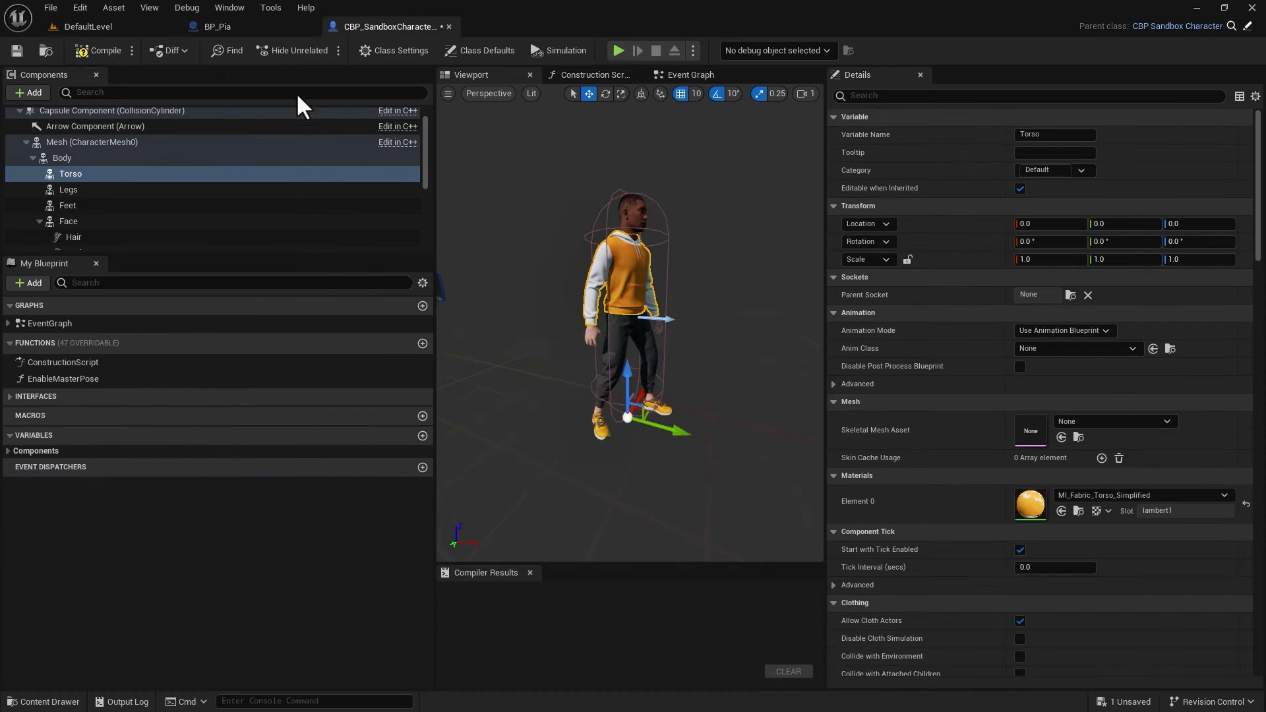
pyautogui.click(1061, 438)
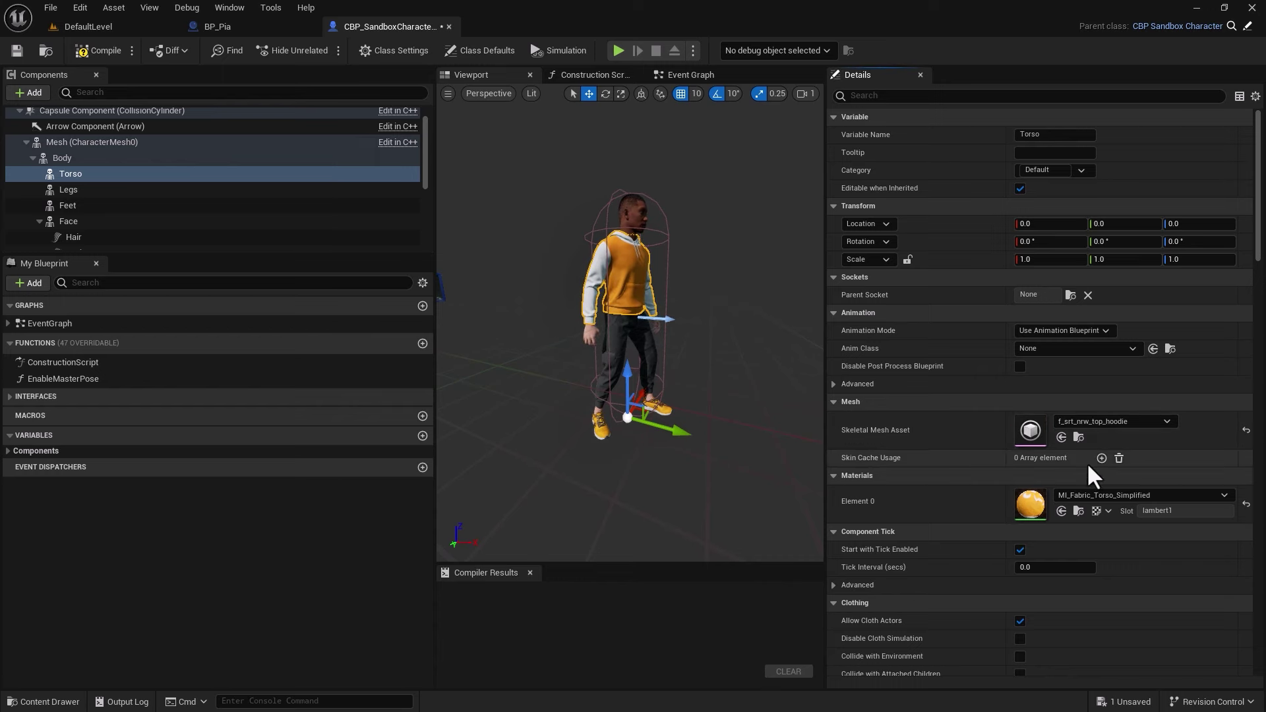
# Apply the pink M_top_hoodie material to the Torso's Element 0 slot.
pyautogui.click(269, 30)
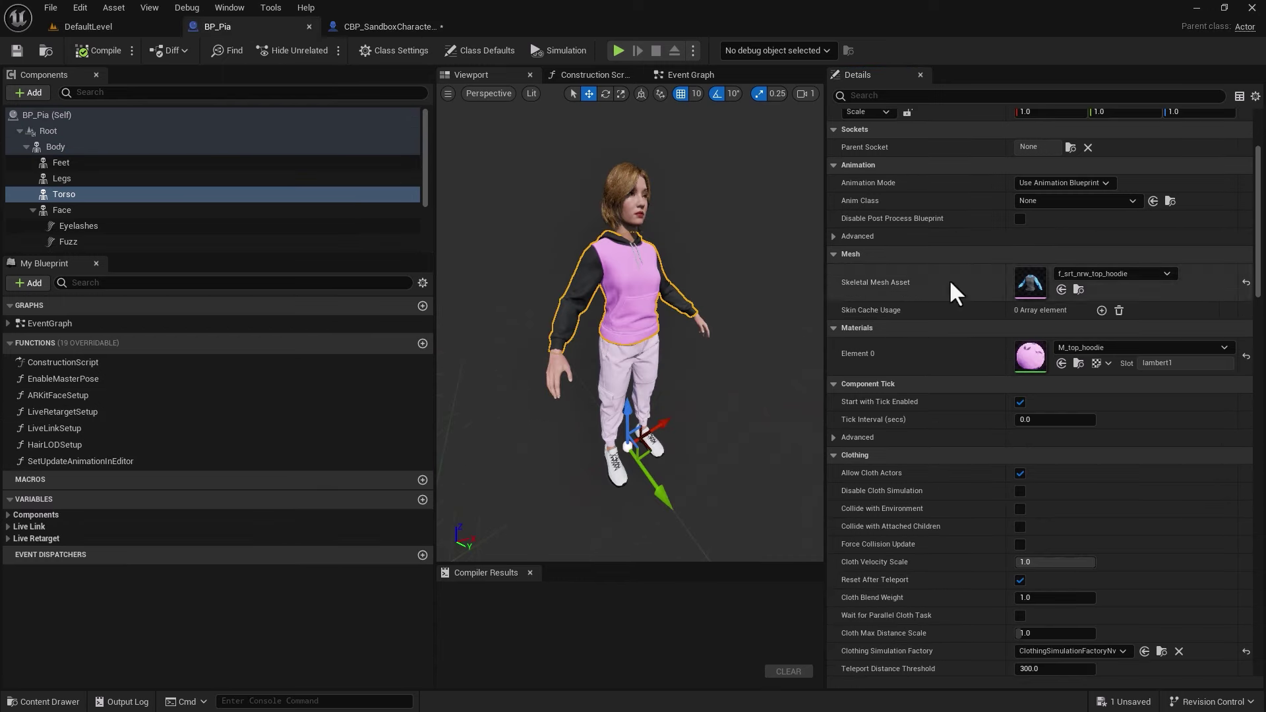
pyautogui.click(1078, 363)
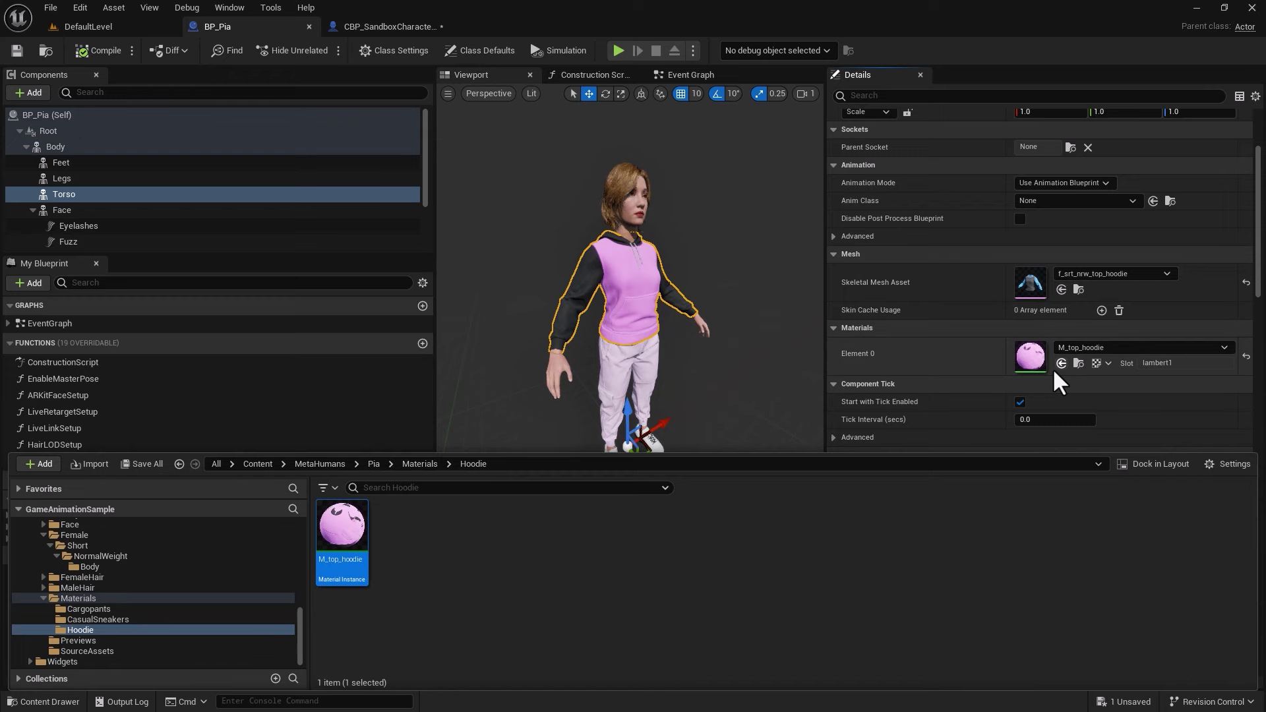
pyautogui.click(356, 28)
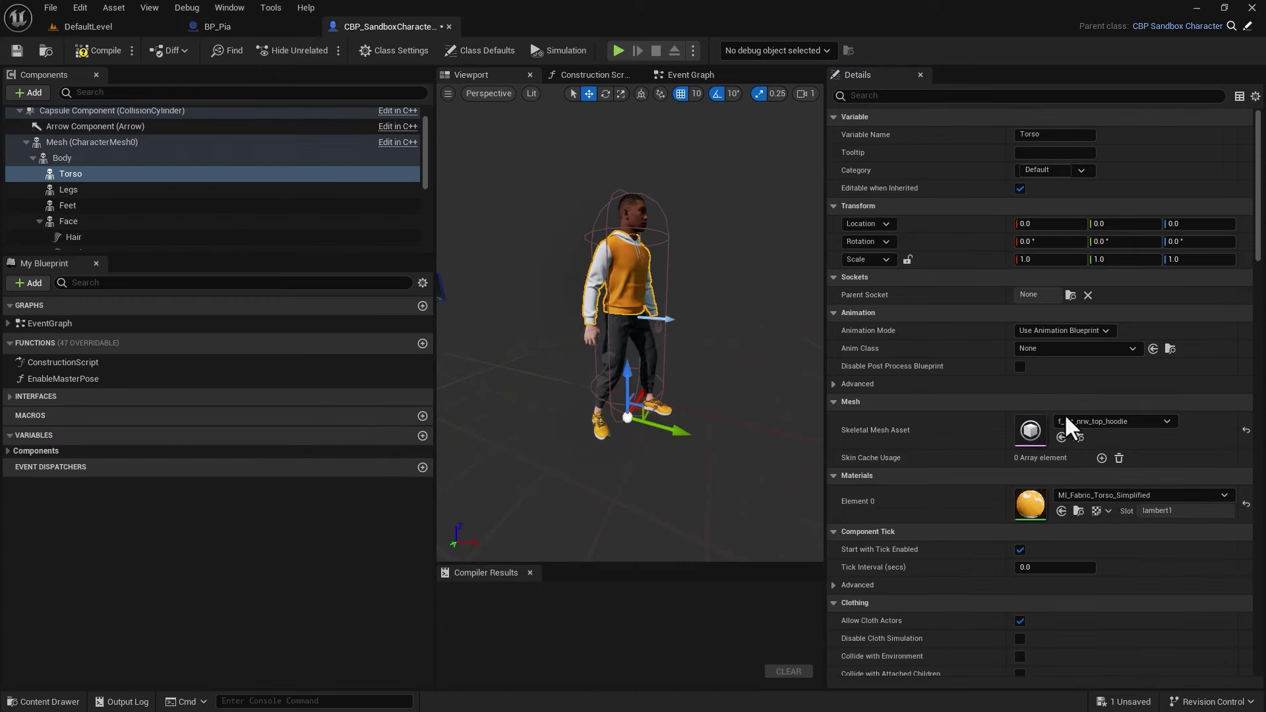
pyautogui.click(1061, 511)
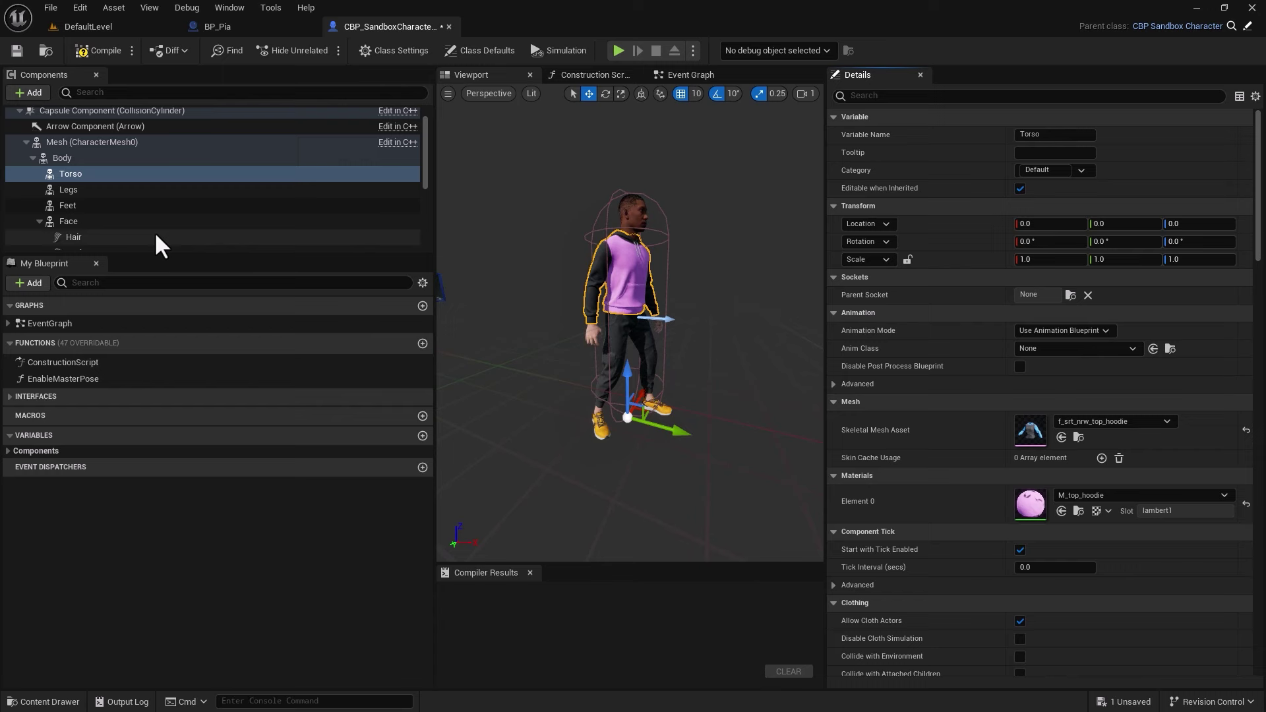
pyautogui.click(68, 190)
# Give the sandbox character's Legs Pia's cargo pants mesh and material.
pyautogui.click(251, 26)
pyautogui.click(63, 179)
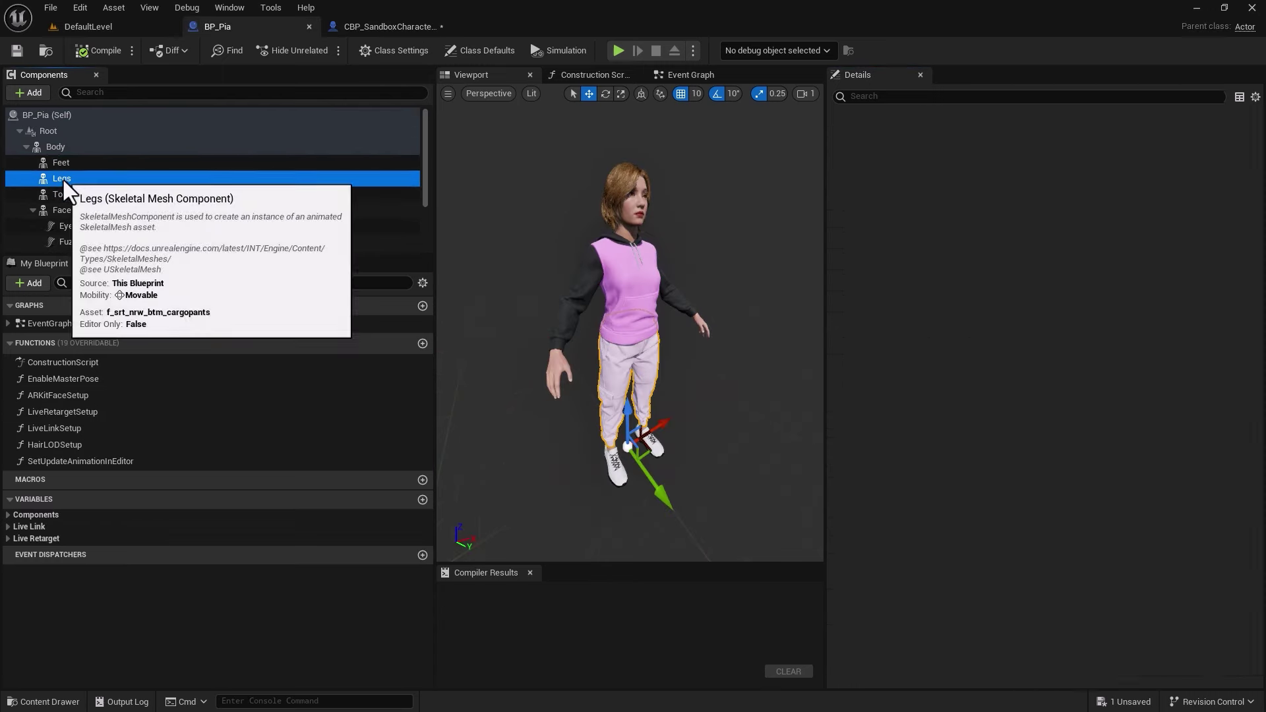
pyautogui.click(1078, 289)
pyautogui.click(380, 26)
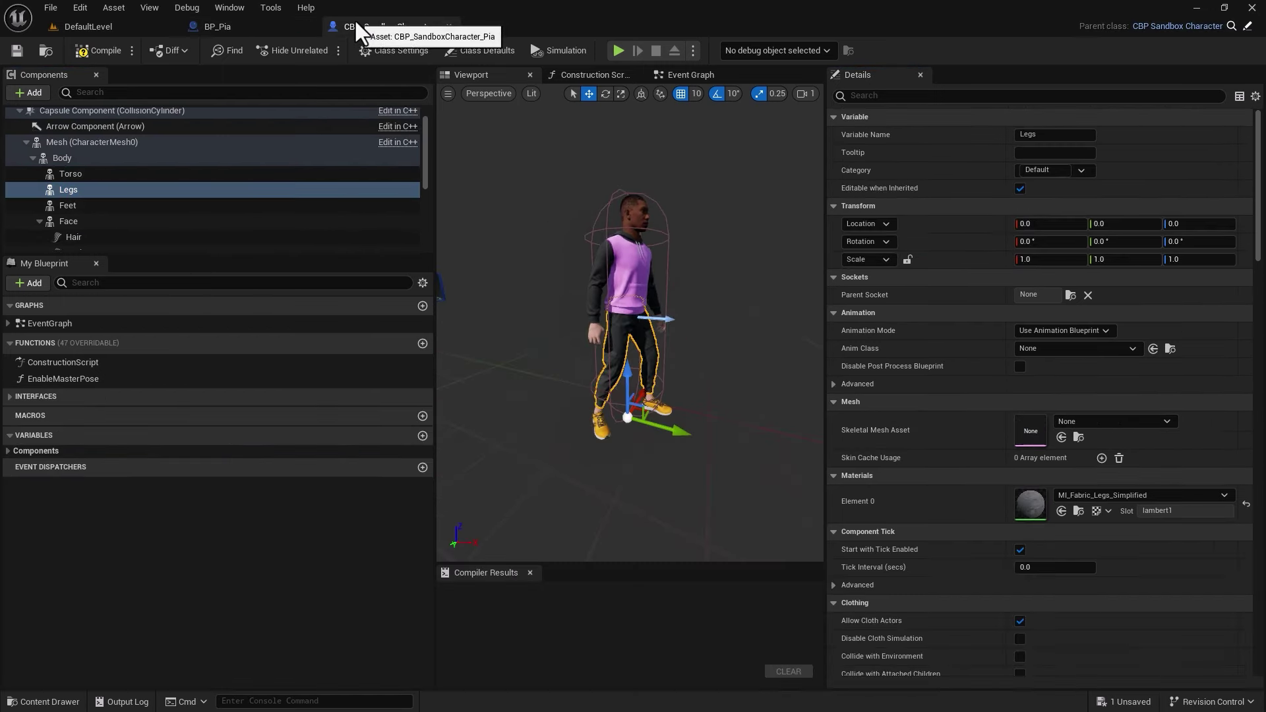
pyautogui.click(1063, 438)
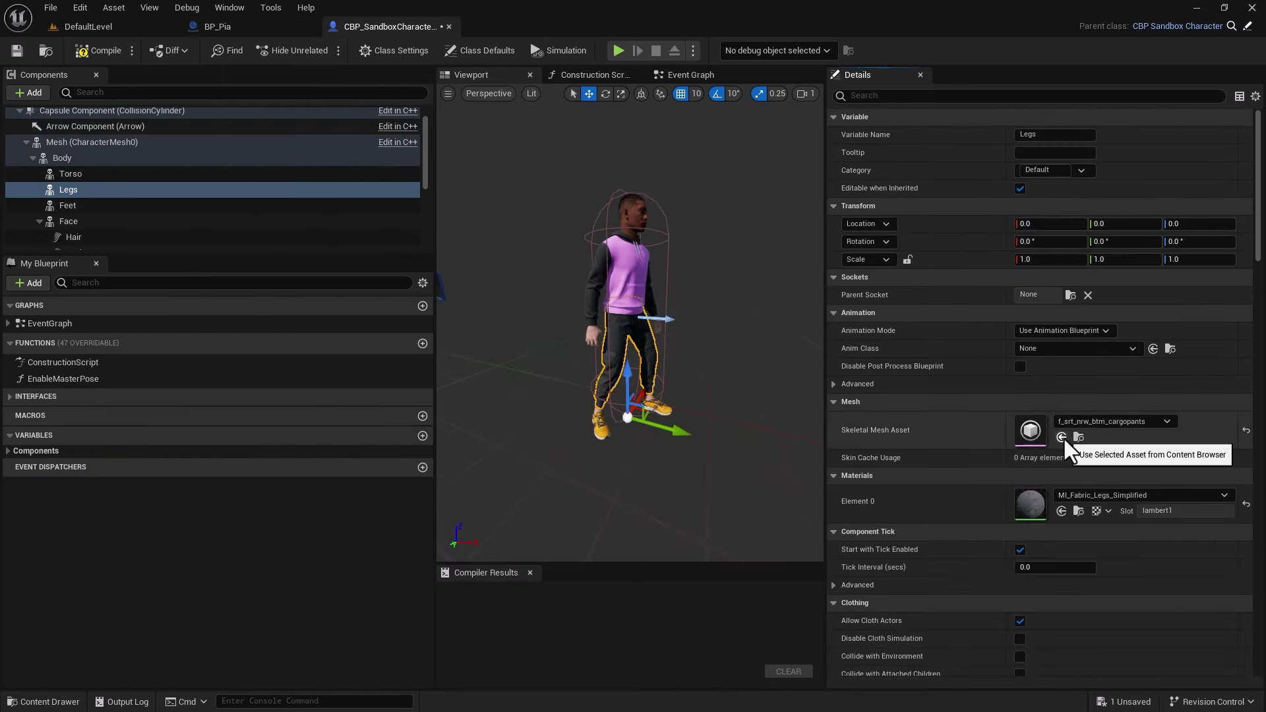
pyautogui.click(244, 27)
pyautogui.click(1077, 363)
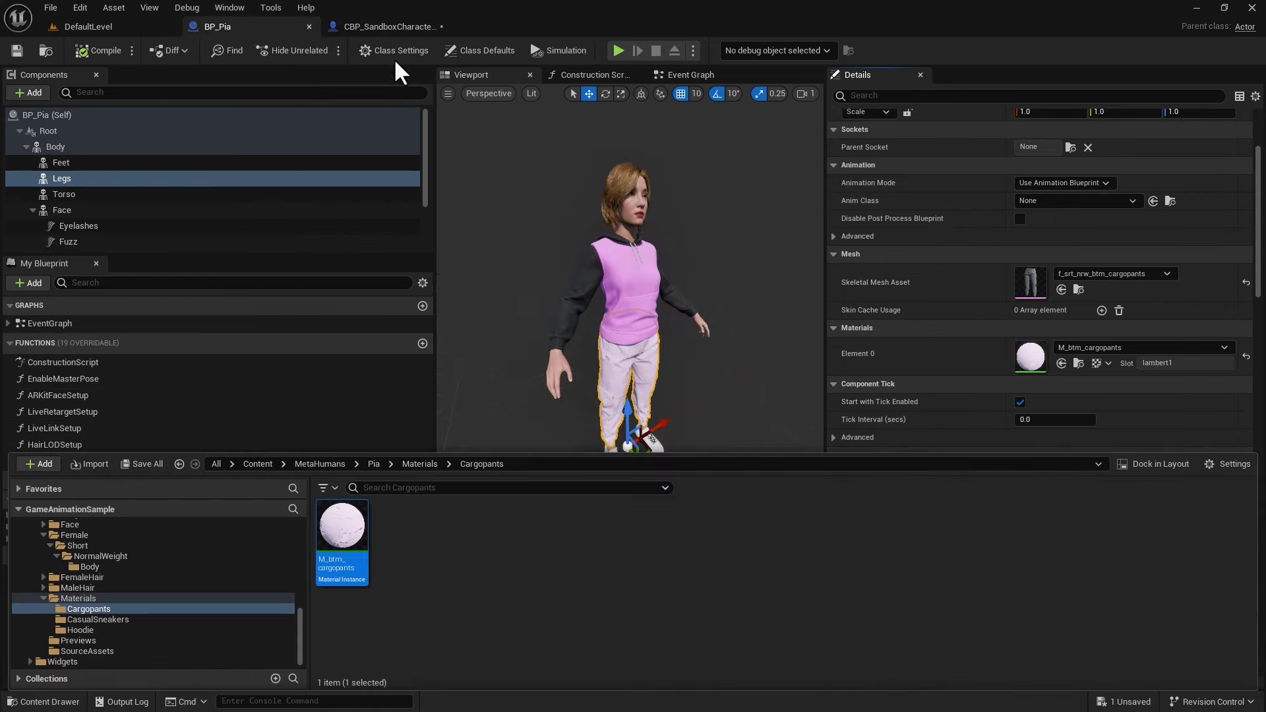
pyautogui.click(379, 26)
pyautogui.click(1061, 512)
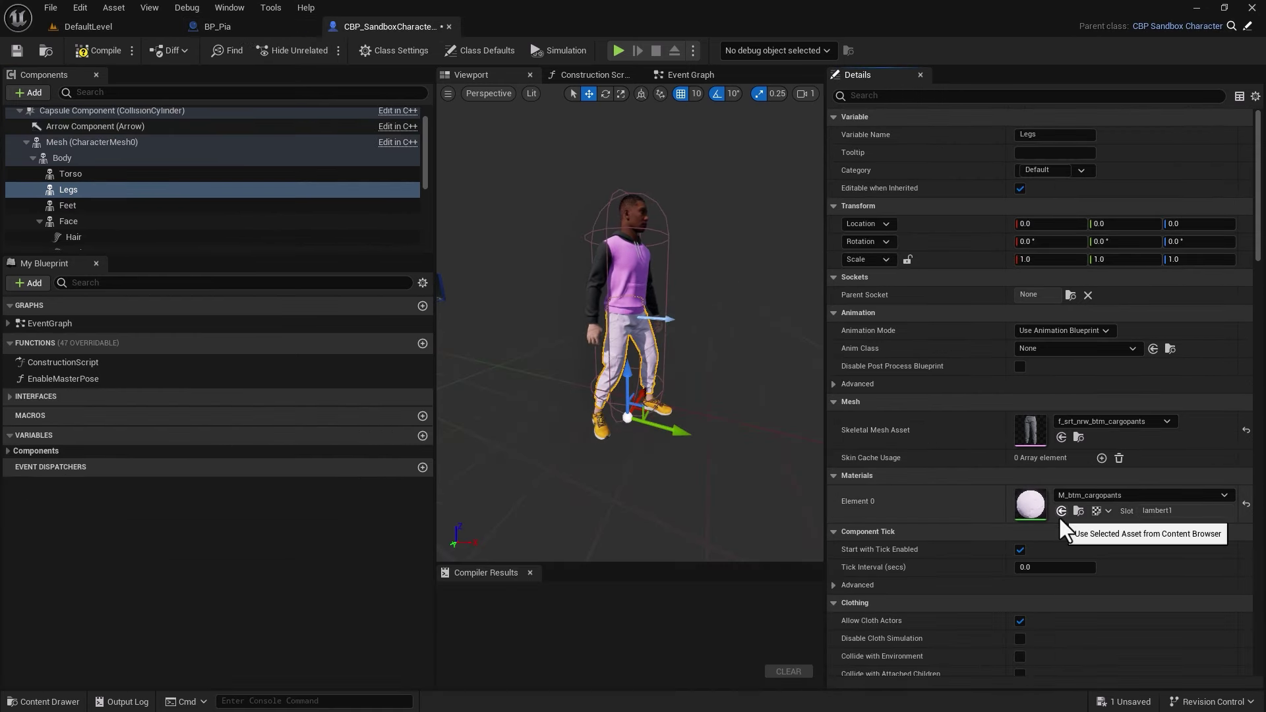
# Give the Feet the f_srt_nrw_shs_casualsneakers mesh and M_shs_casualsneakers material.
pyautogui.click(235, 26)
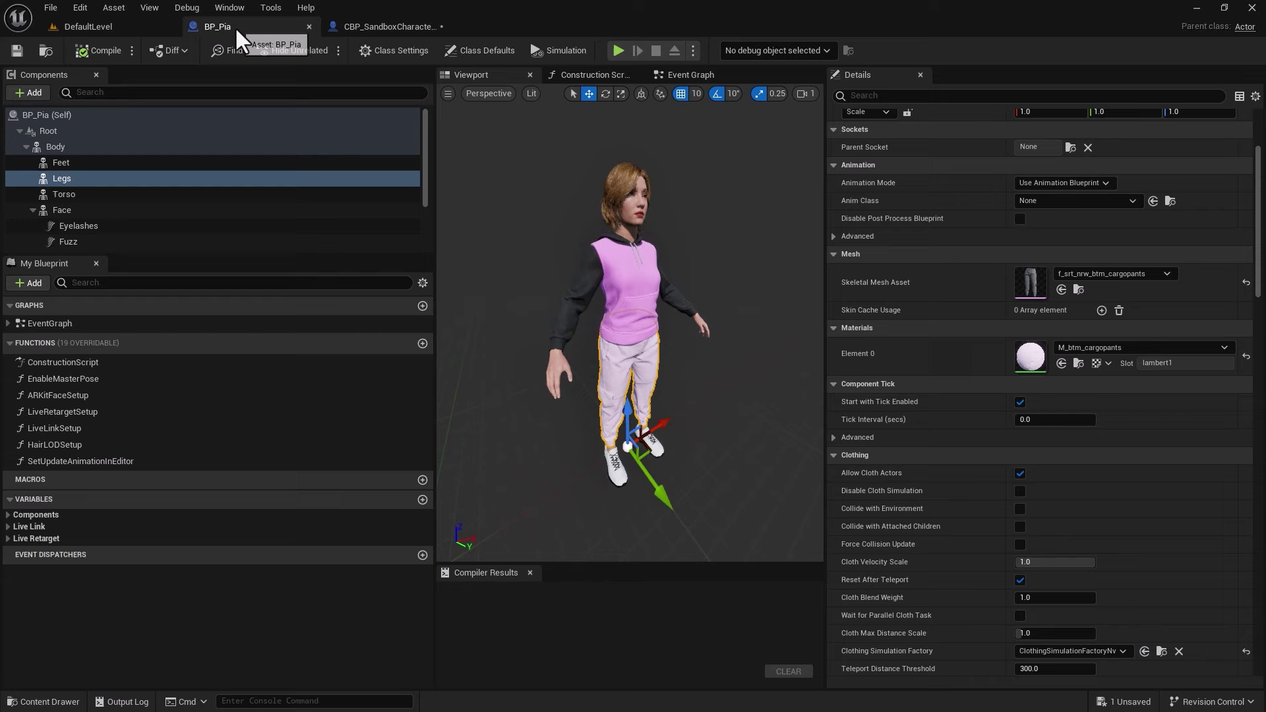
pyautogui.click(61, 162)
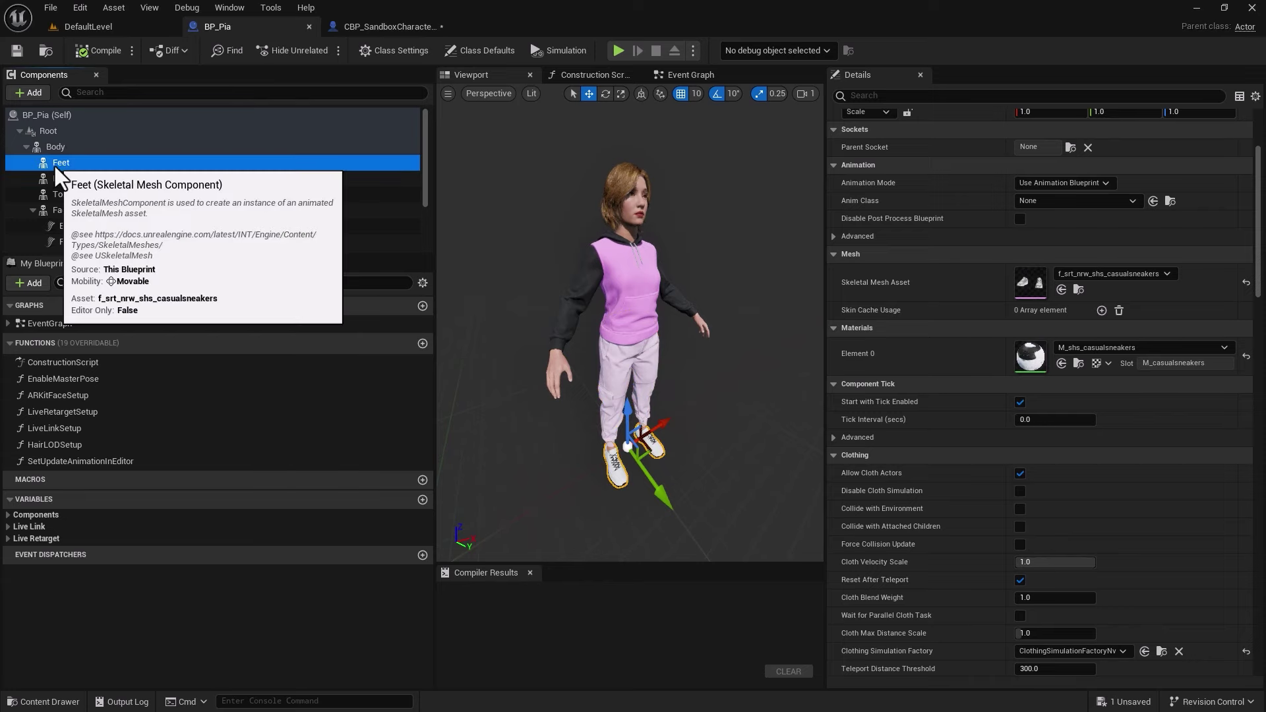
pyautogui.click(380, 27)
pyautogui.click(68, 205)
pyautogui.click(218, 26)
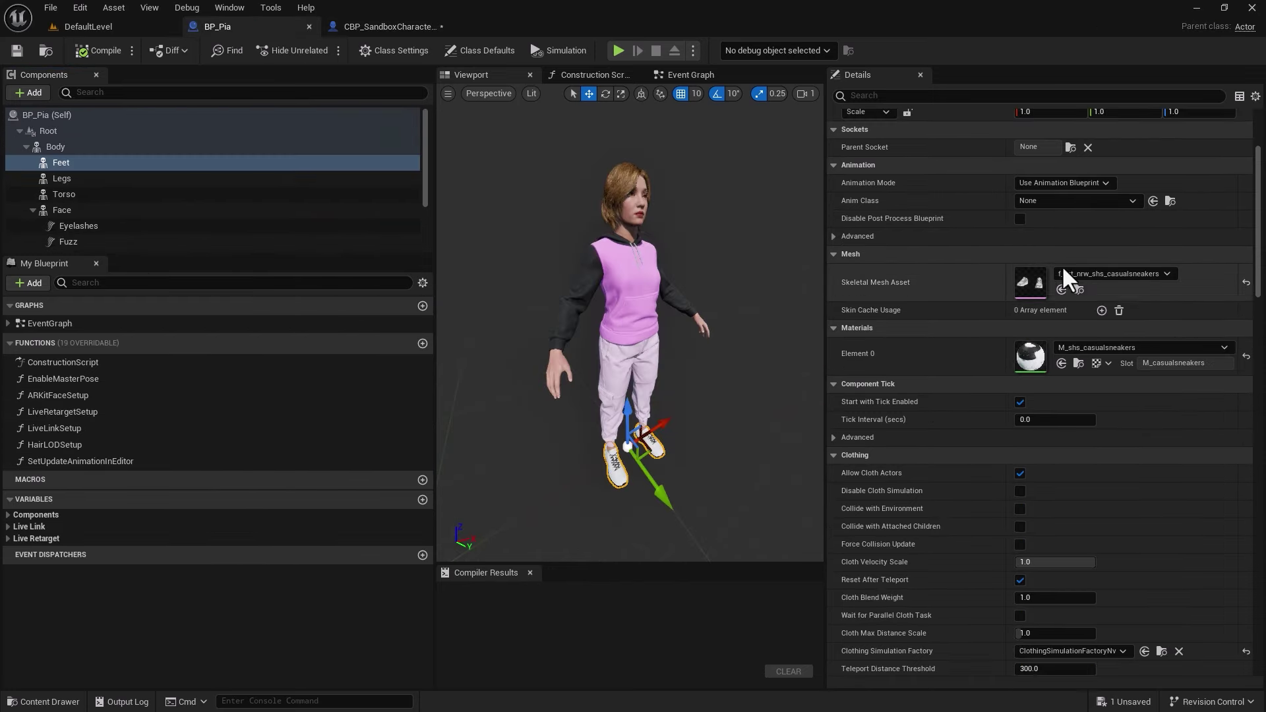
pyautogui.click(1079, 289)
pyautogui.click(379, 26)
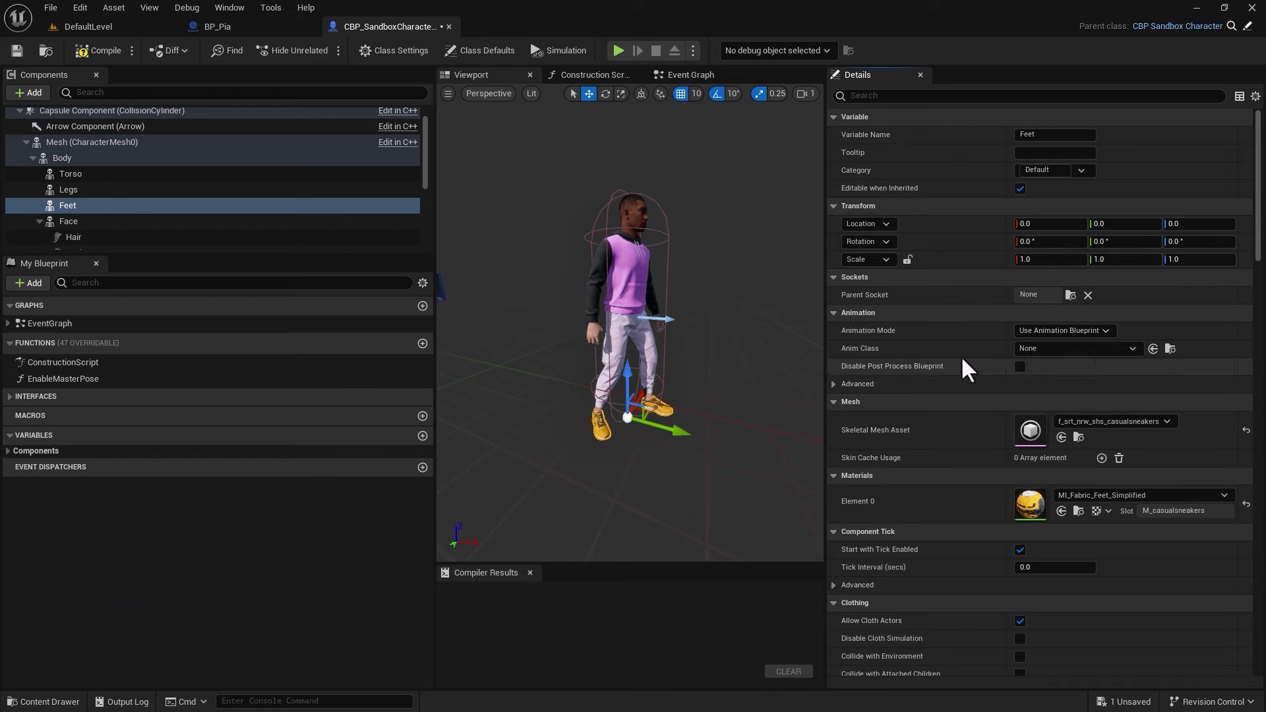
pyautogui.click(217, 26)
pyautogui.click(1079, 364)
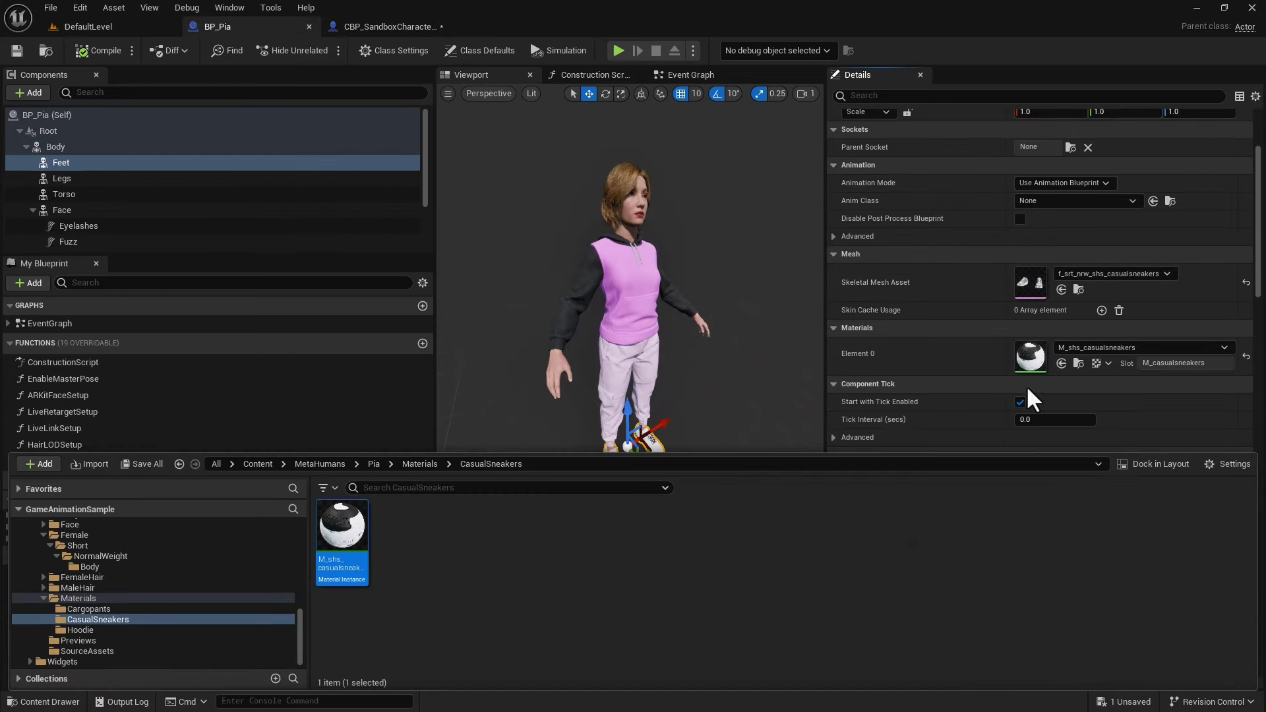
pyautogui.click(357, 25)
pyautogui.click(1061, 512)
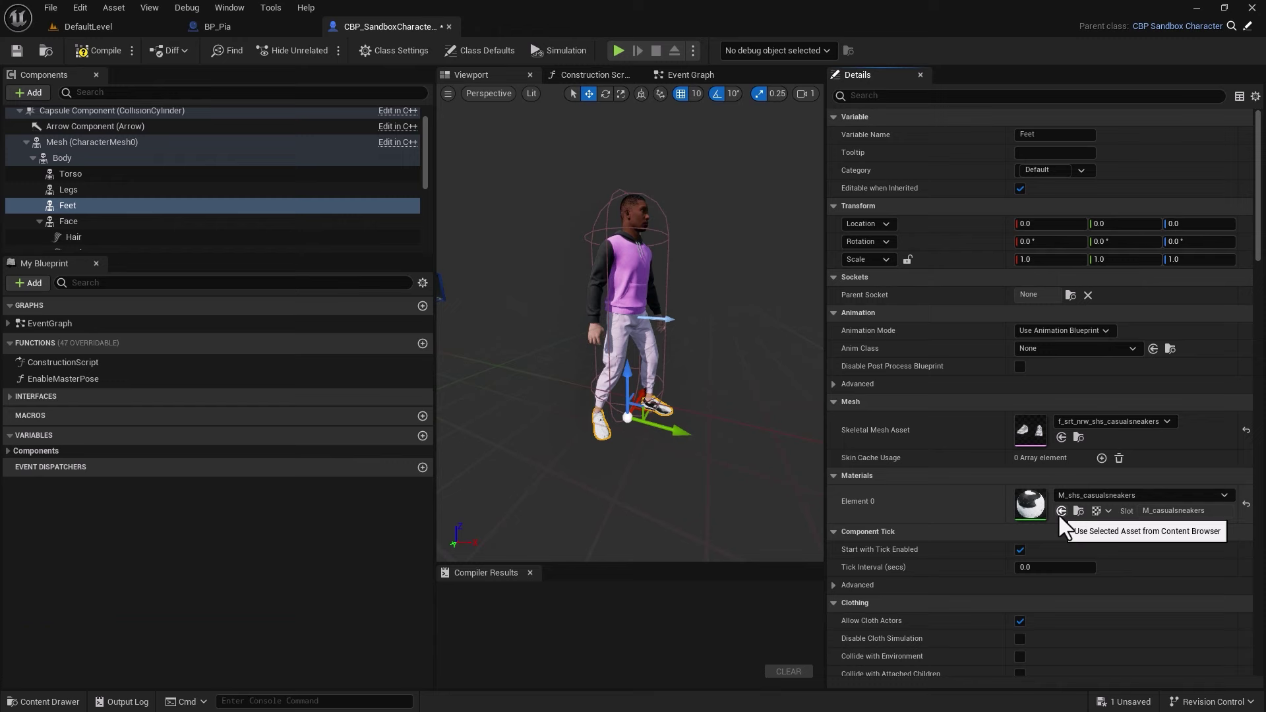
# Inspect Pia's Face component and its skeletal mesh in BP_Pia.
pyautogui.click(242, 29)
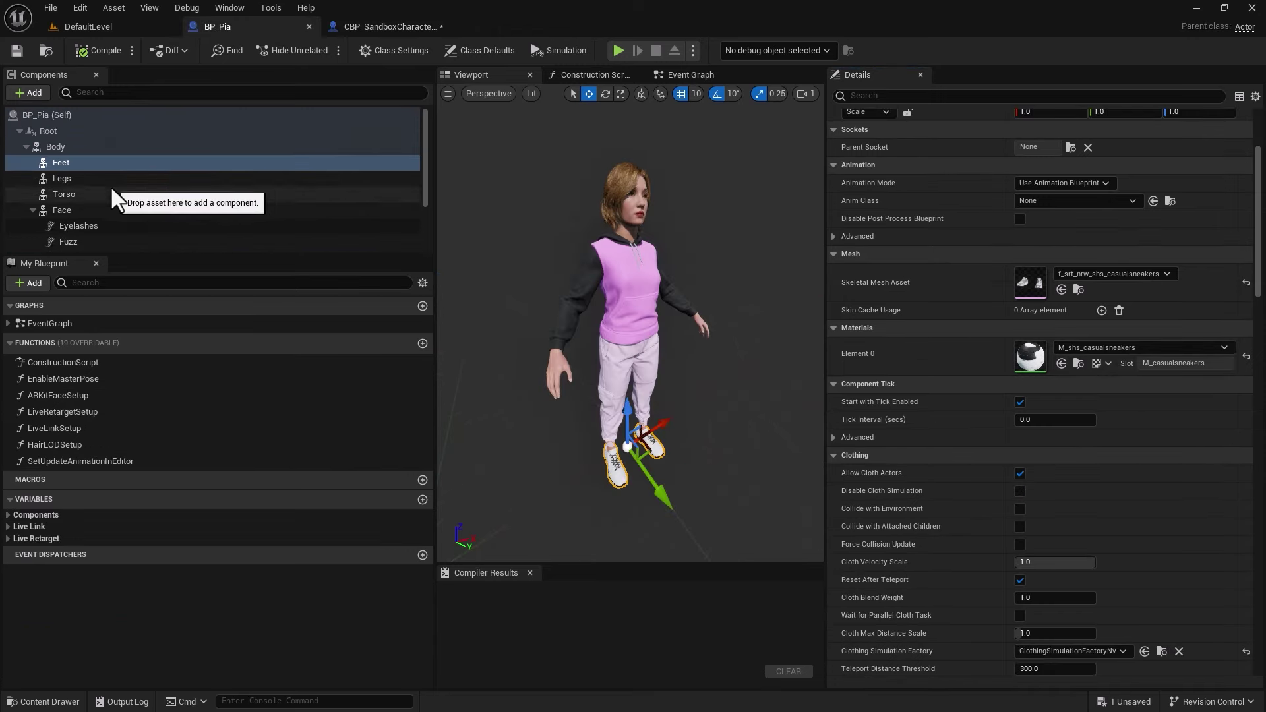
pyautogui.click(84, 208)
pyautogui.click(383, 26)
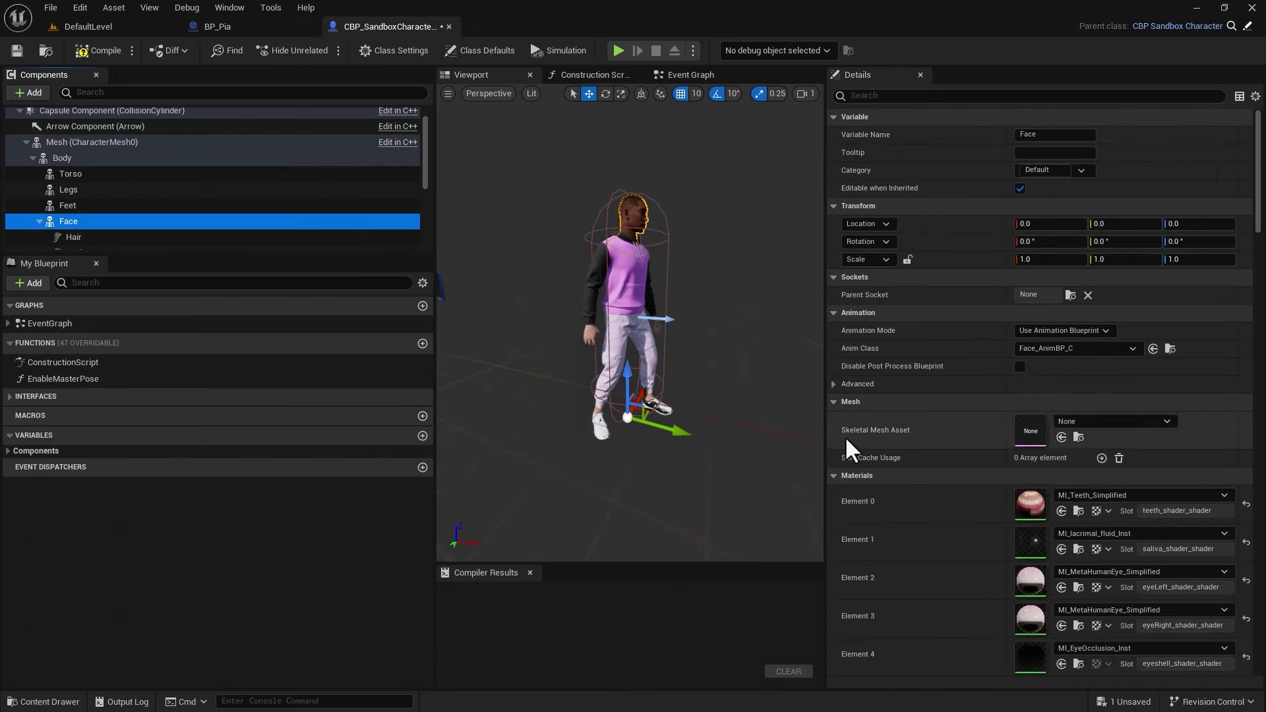
# Set the sandbox Face component's Skeletal Mesh Asset to Pia_FaceMesh from BP_Pia.
pyautogui.click(228, 31)
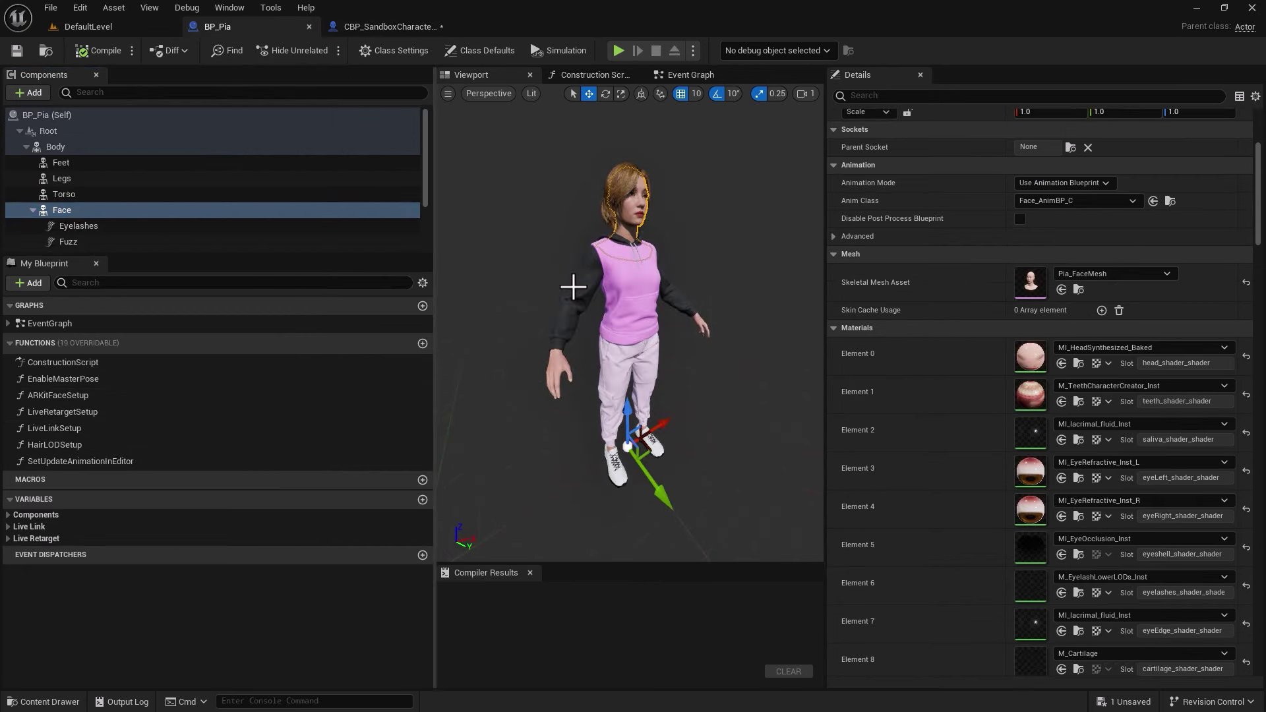
pyautogui.click(394, 29)
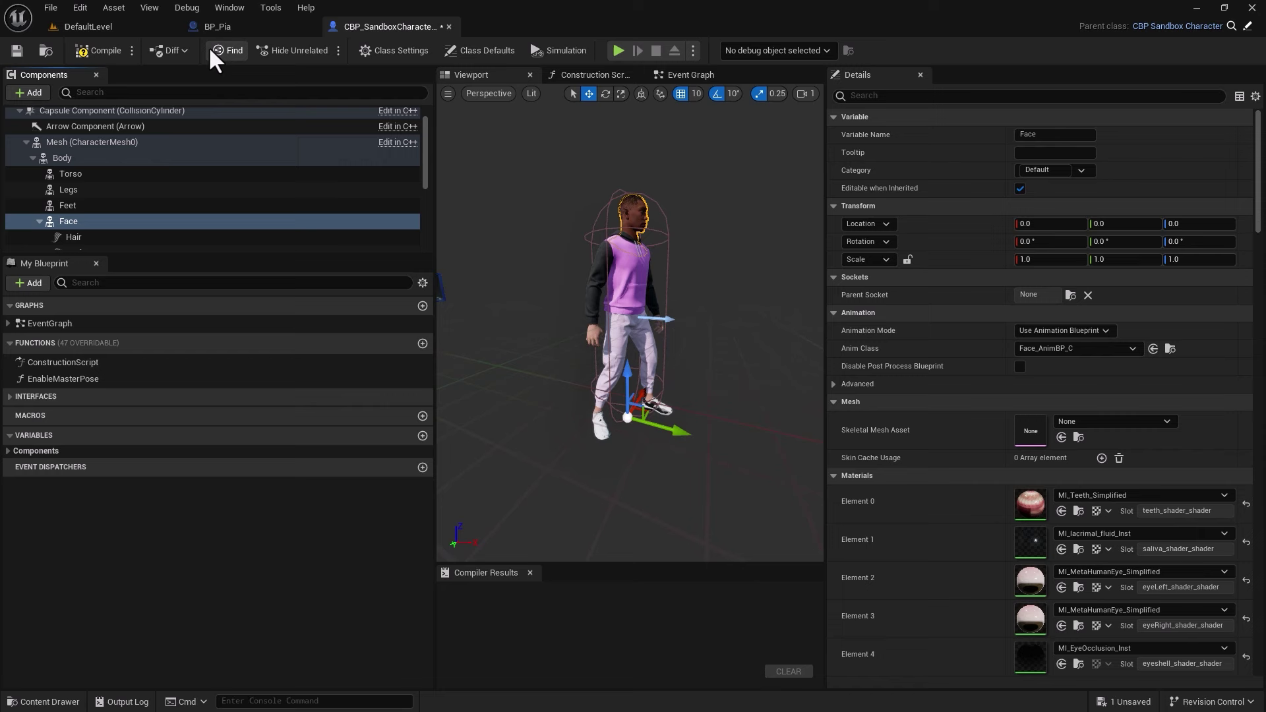
pyautogui.click(219, 27)
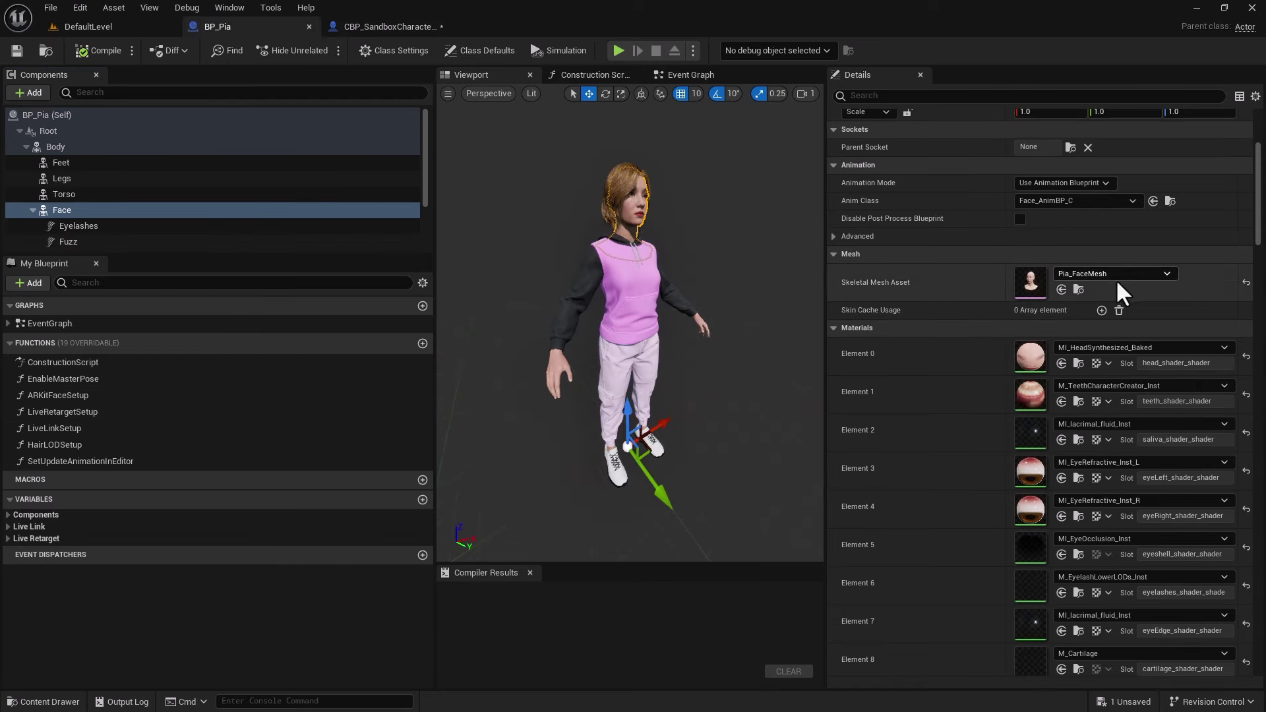
pyautogui.click(1079, 289)
pyautogui.moveTo(647, 630)
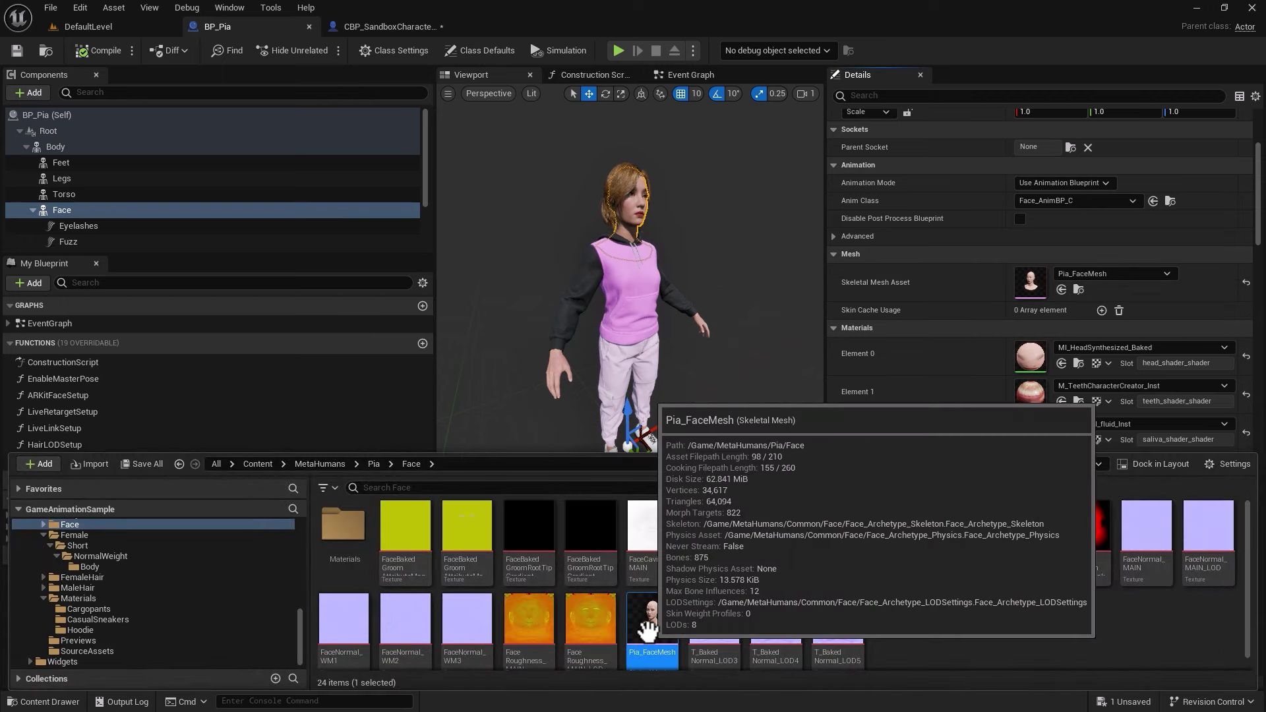
pyautogui.click(365, 29)
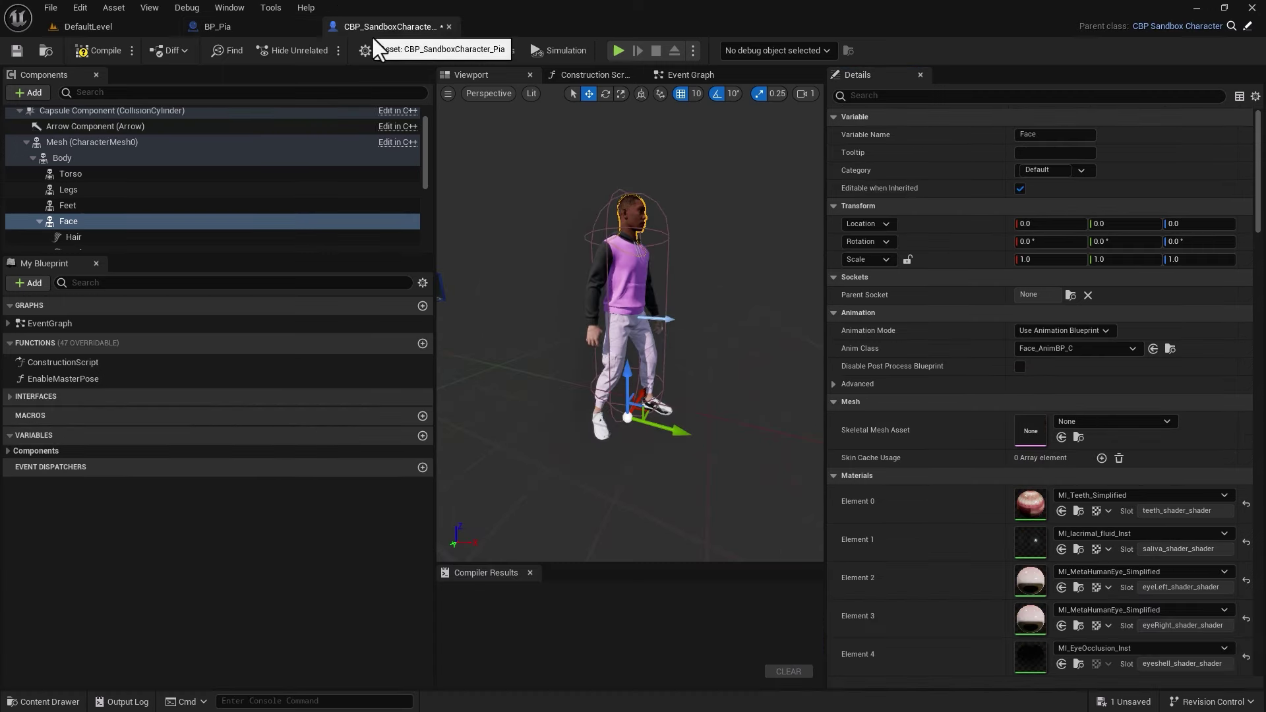
pyautogui.click(1061, 438)
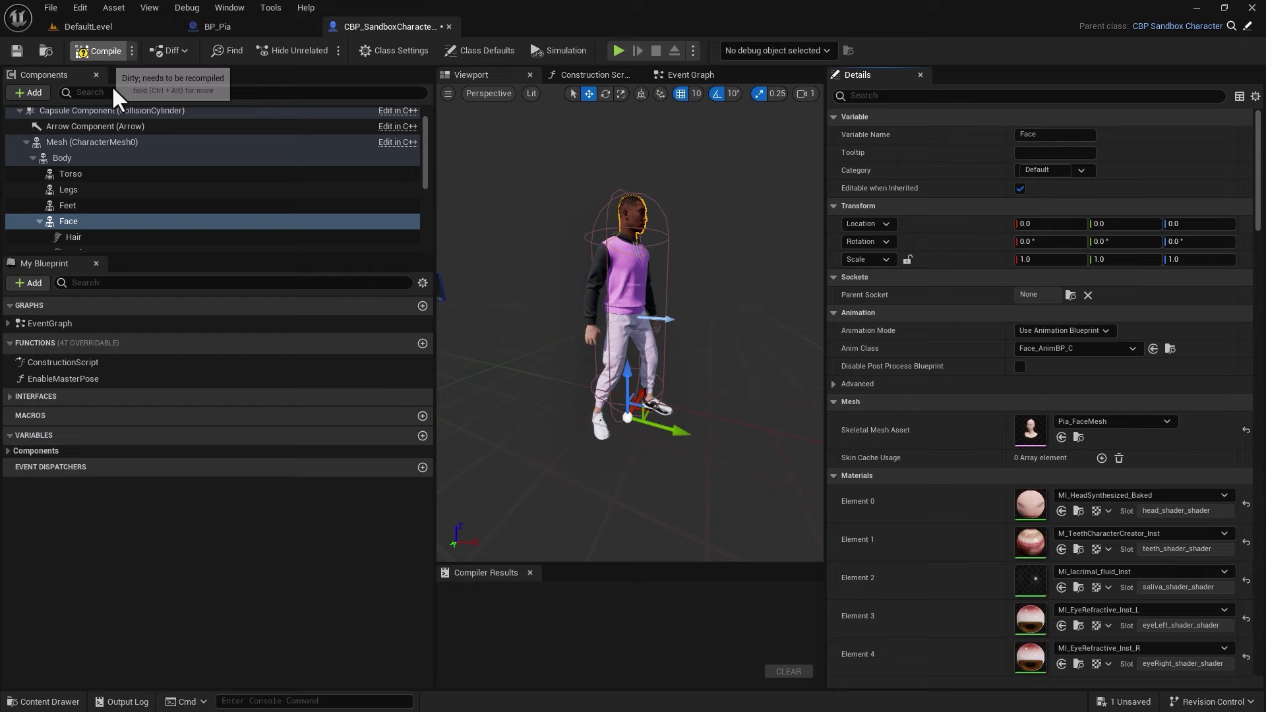
# Compile and save CBP_SandboxCharacter_Pia, then close its editor.
pyautogui.click(16, 51)
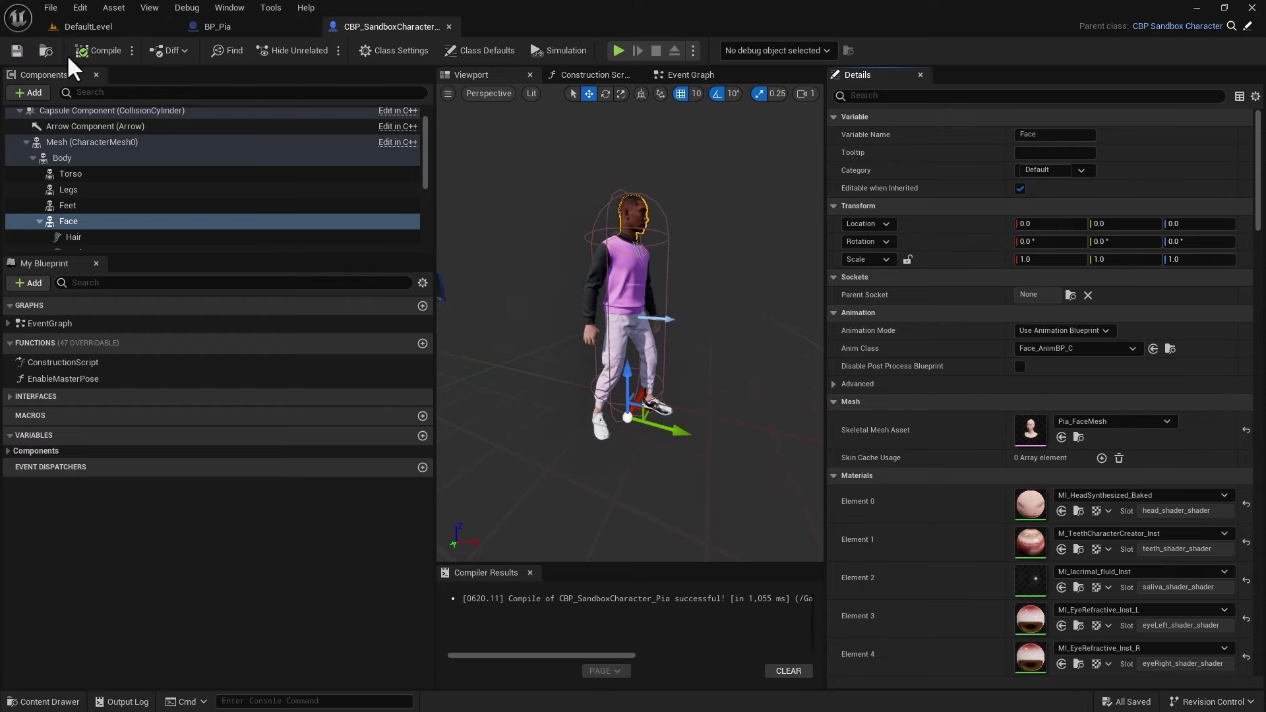
pyautogui.click(132, 28)
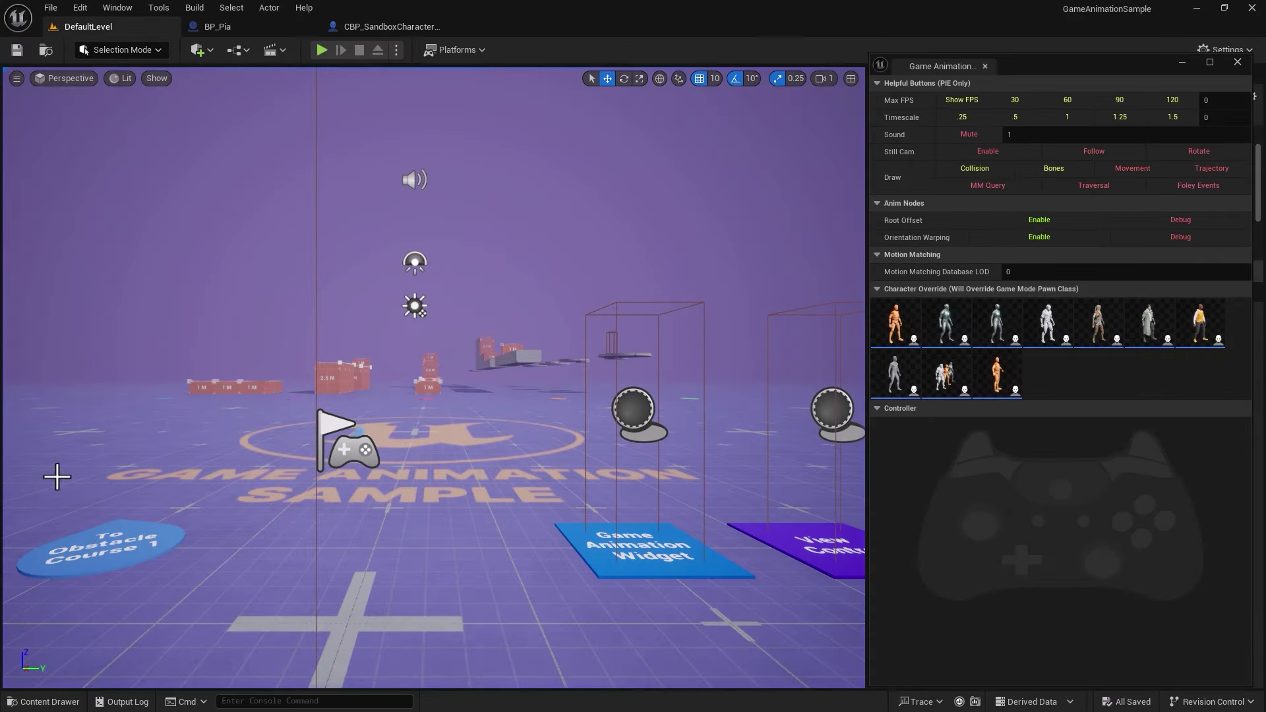
pyautogui.click(41, 703)
pyautogui.click(390, 27)
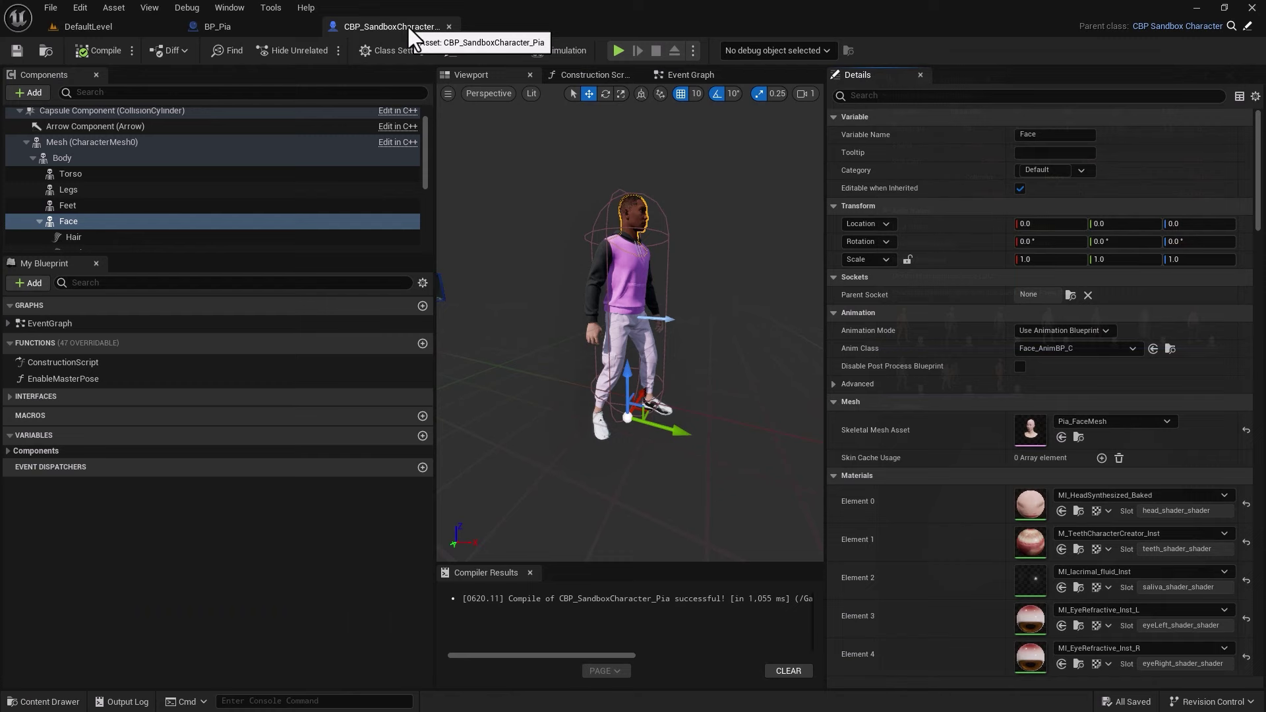
pyautogui.click(448, 26)
pyautogui.click(105, 29)
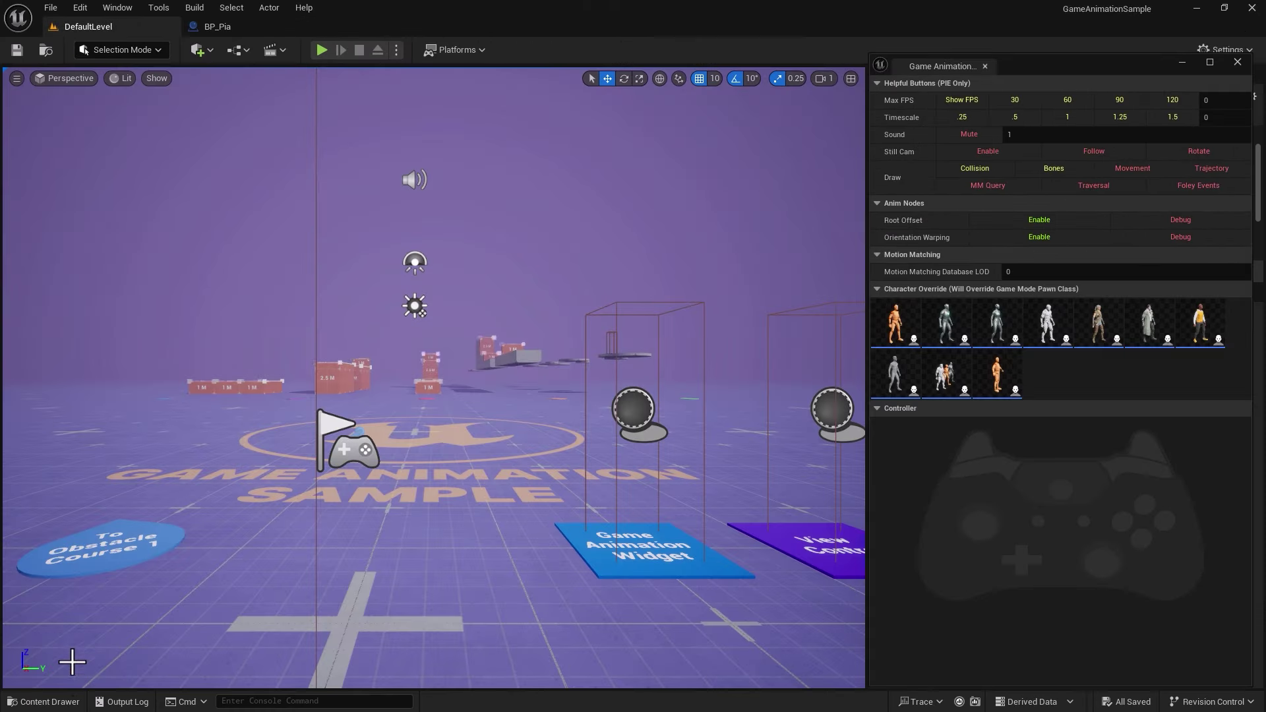
# Reopen CBP_SandboxCharacter_Pia from Content > Blueprints > RetargetedCharacters.
pyautogui.click(43, 702)
pyautogui.scroll(6, 78, 607)
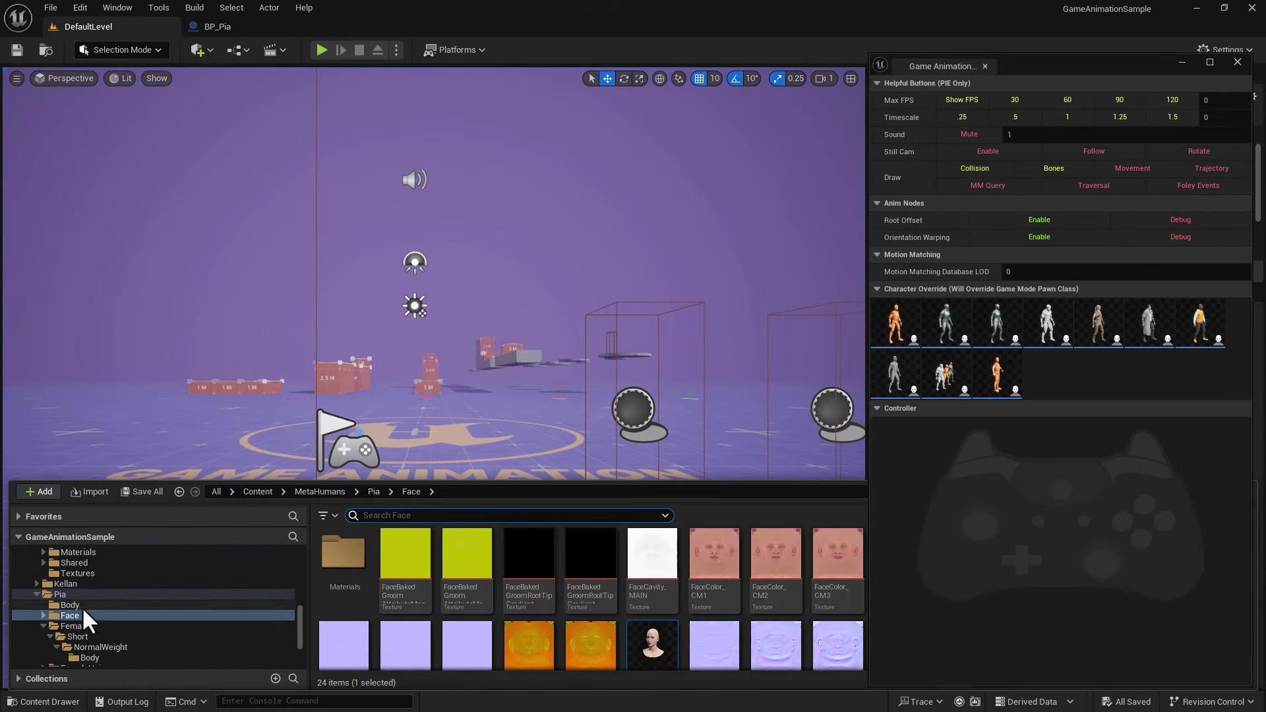
pyautogui.scroll(3, 78, 606)
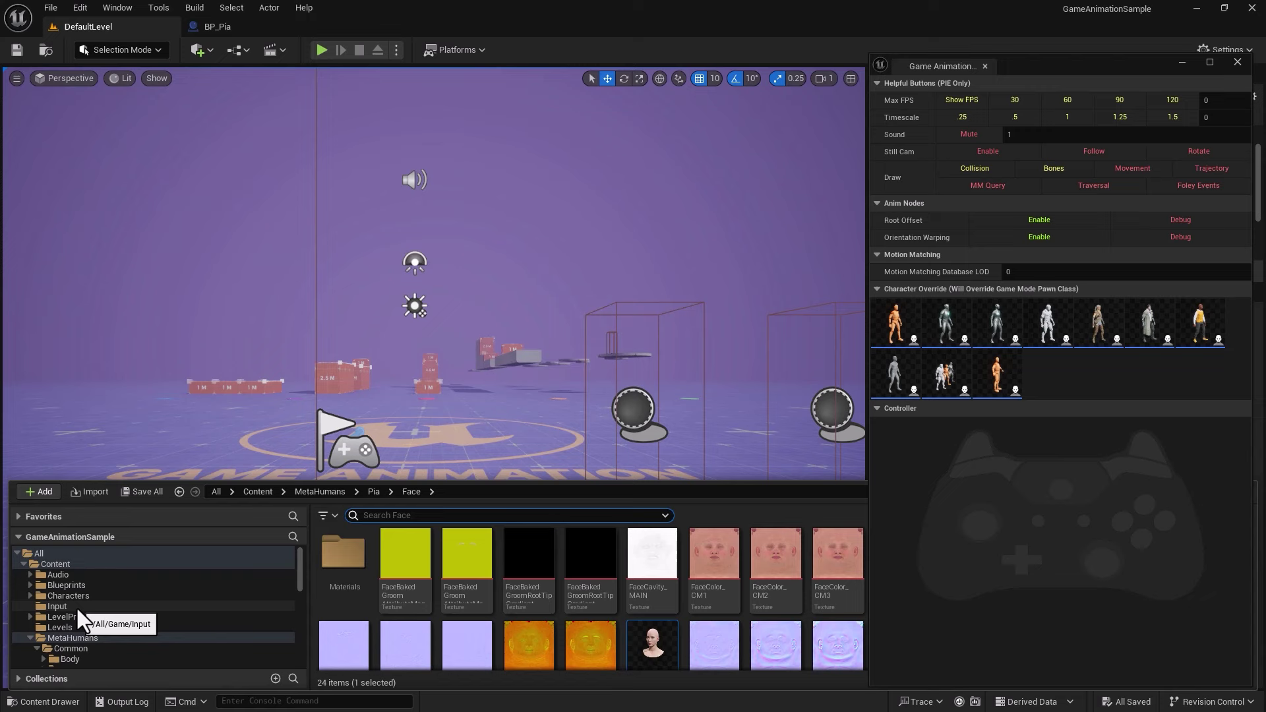
pyautogui.click(54, 587)
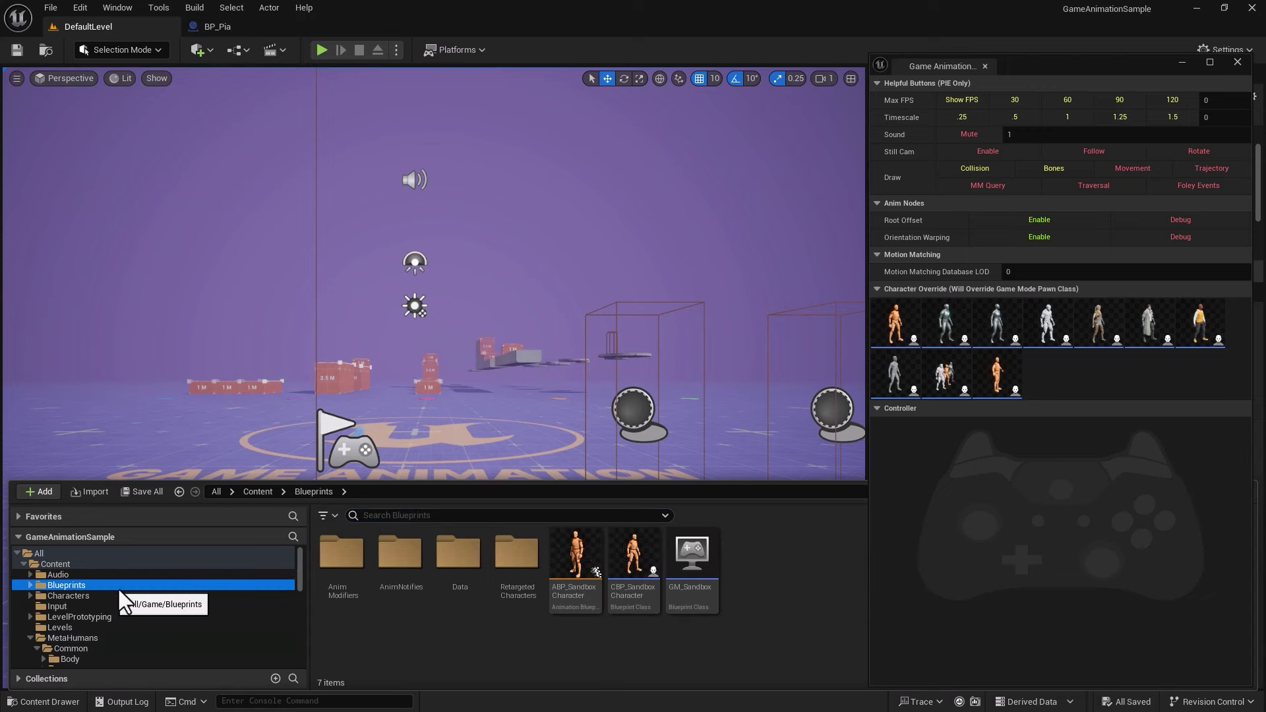
pyautogui.doubleClick(517, 558)
pyautogui.doubleClick(703, 571)
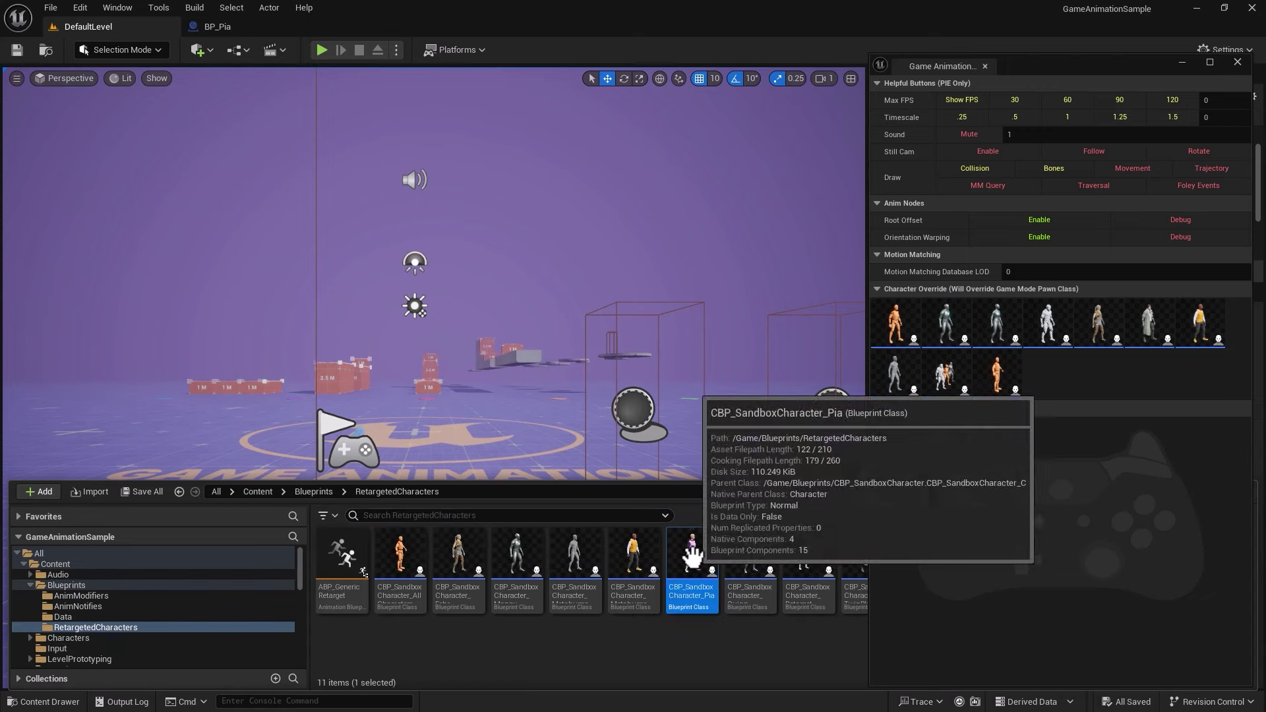
# Check the dressed preview and confirm Face uses Pia_FaceMesh with Face_AnimBP_C.
pyautogui.click(471, 74)
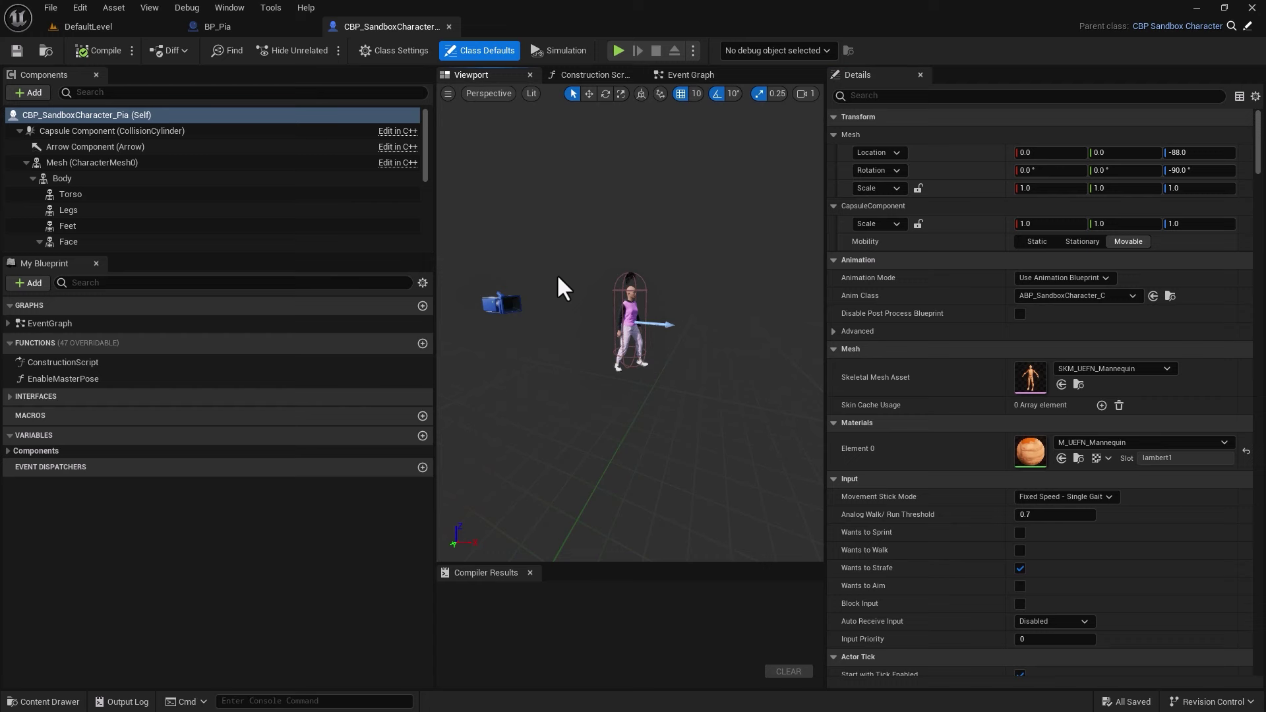
pyautogui.scroll(5, 608, 343)
pyautogui.scroll(-5, 609, 344)
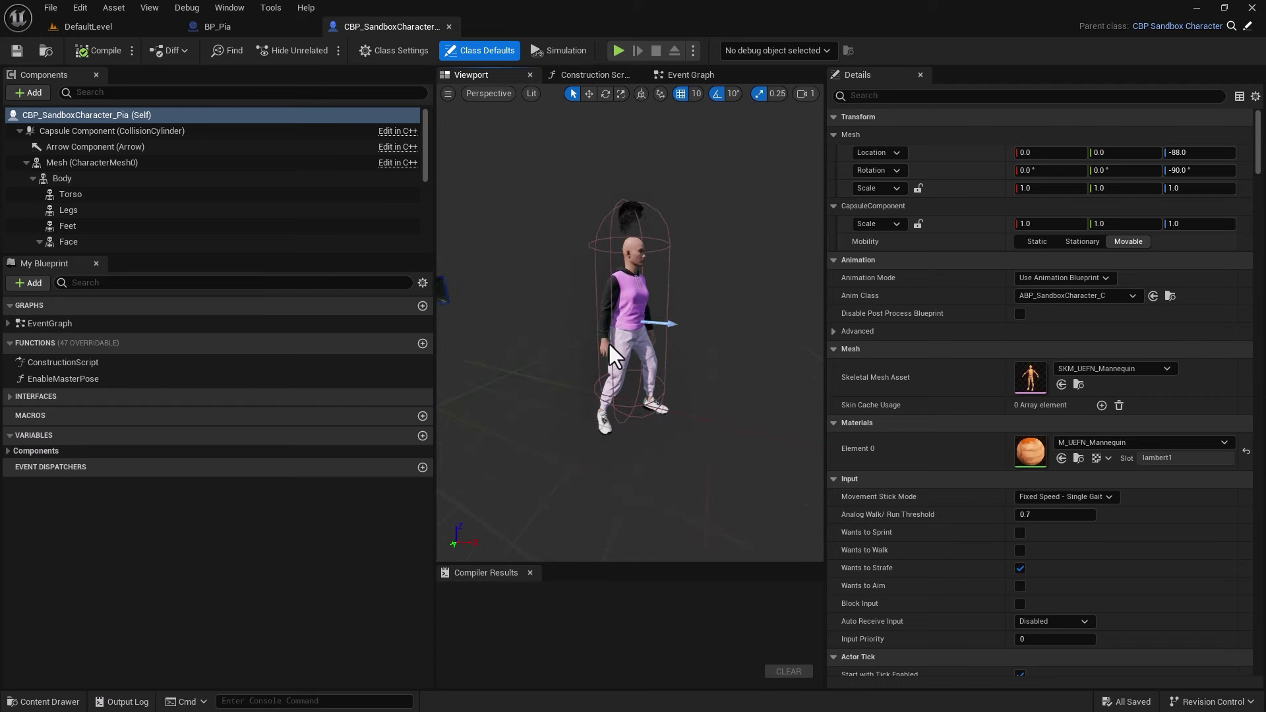
pyautogui.scroll(2, 594, 336)
pyautogui.moveTo(589, 342); pyautogui.dragTo(561, 303, button='right')
pyautogui.scroll(3, 543, 268)
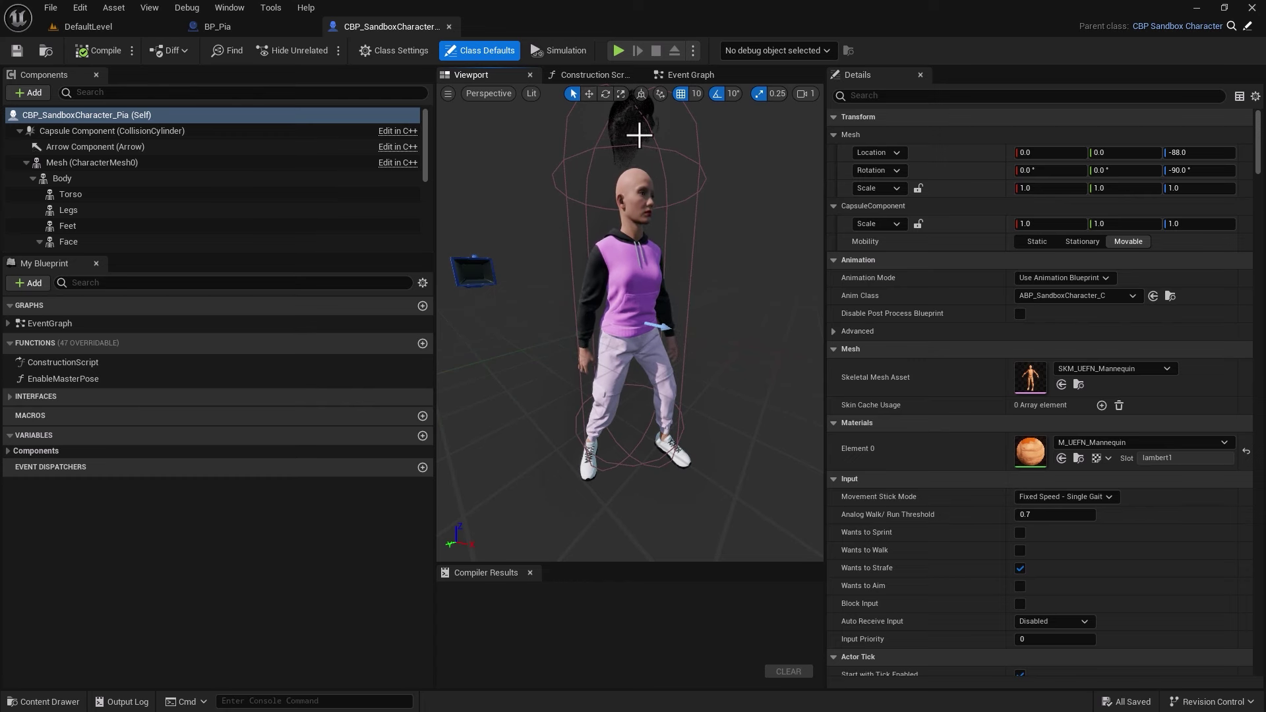
pyautogui.click(68, 241)
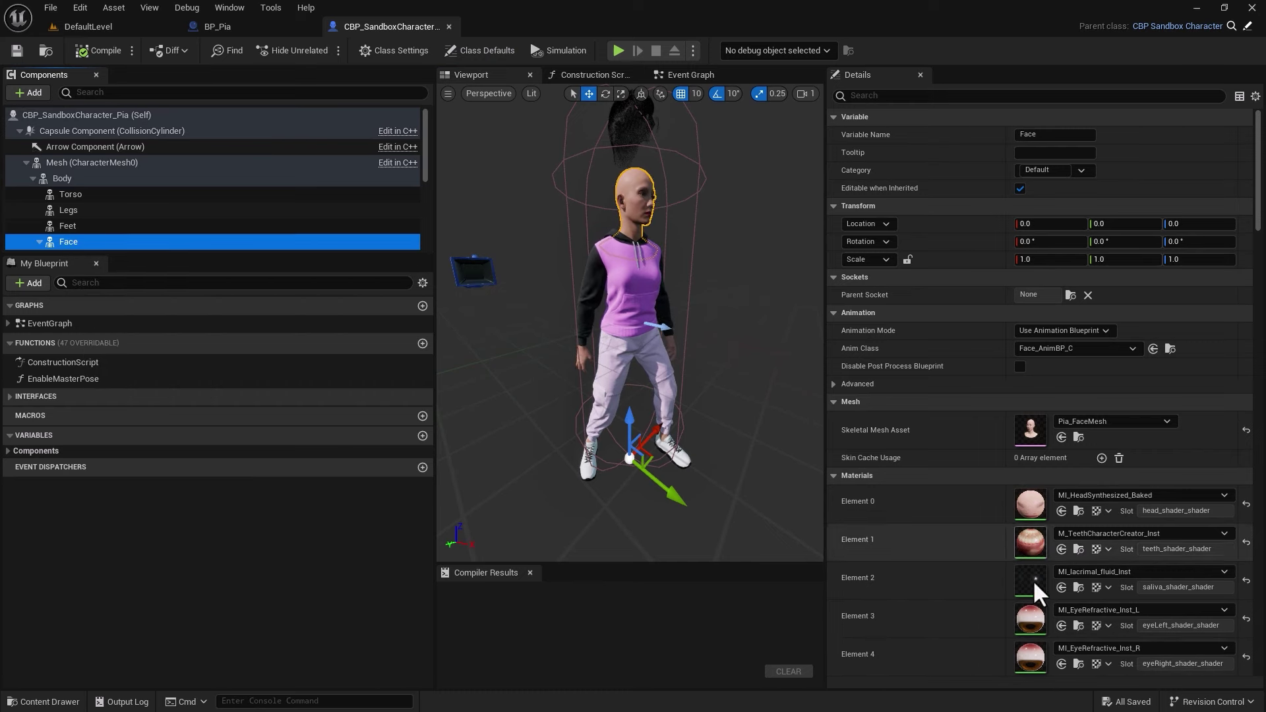
pyautogui.scroll(-2, 80, 188)
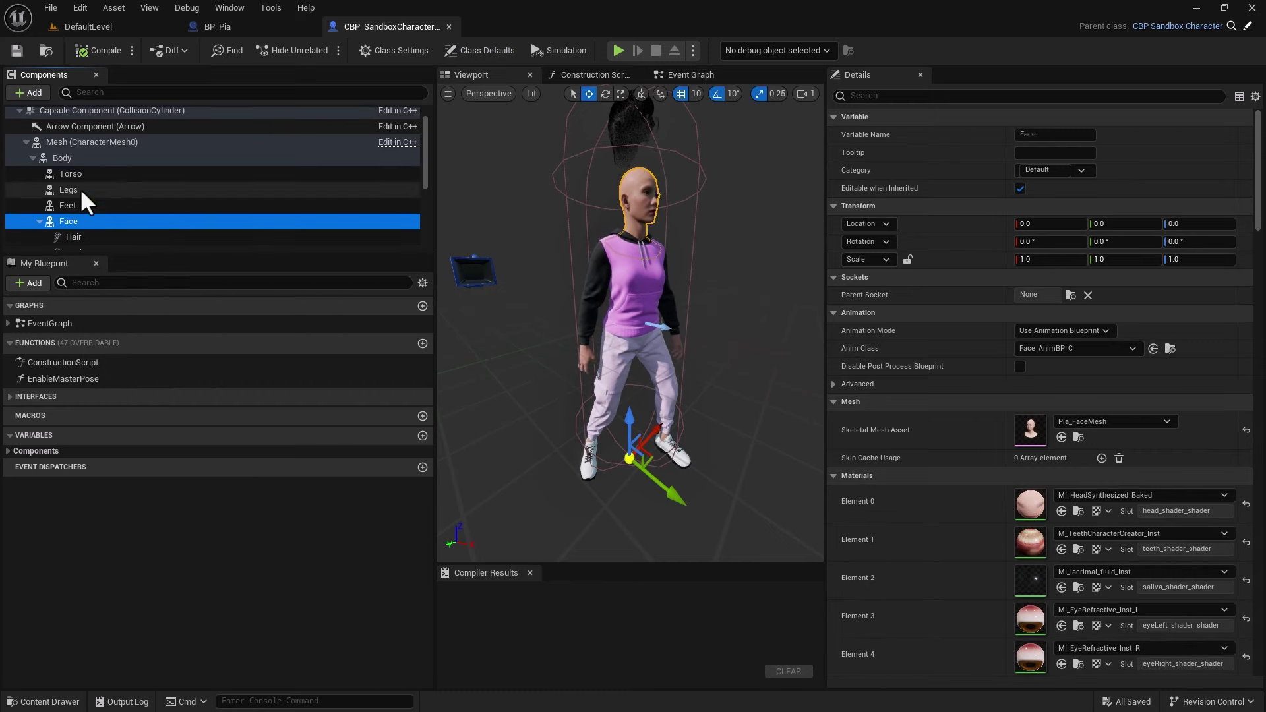
# Compare the sandbox Hair component with Pia's Hair groom settings in BP_Pia.
pyautogui.click(70, 216)
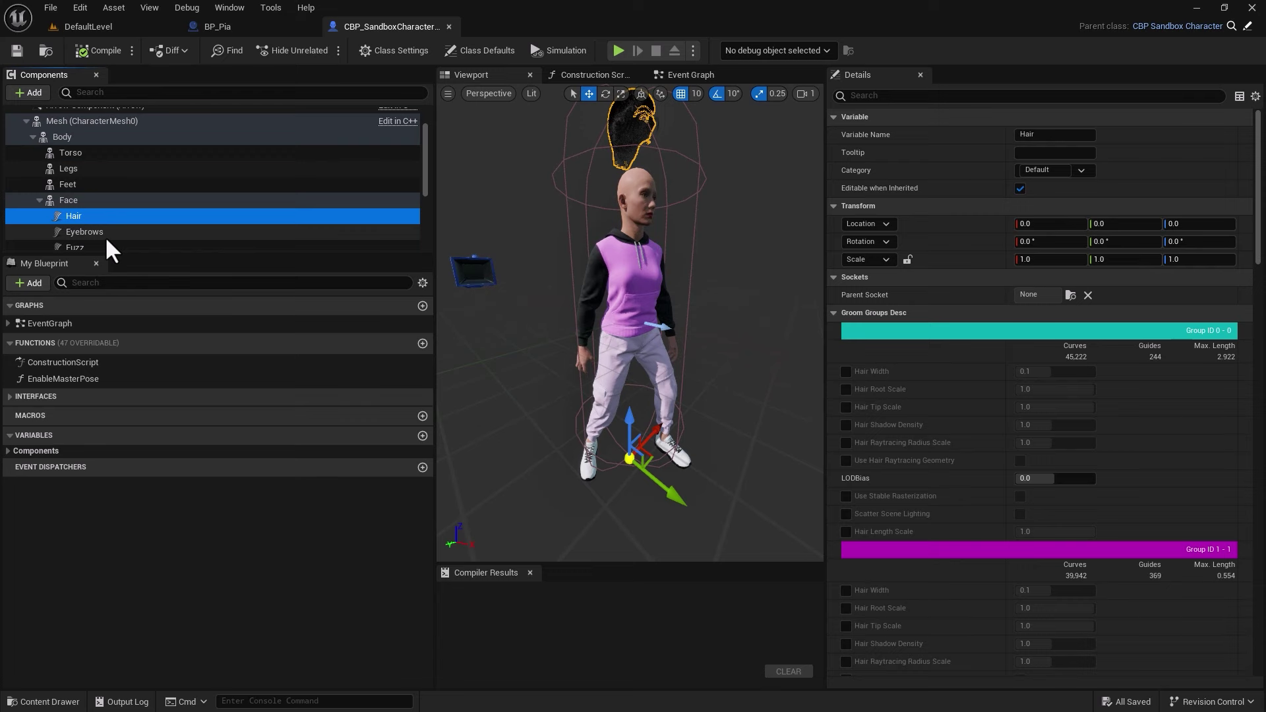
pyautogui.click(246, 27)
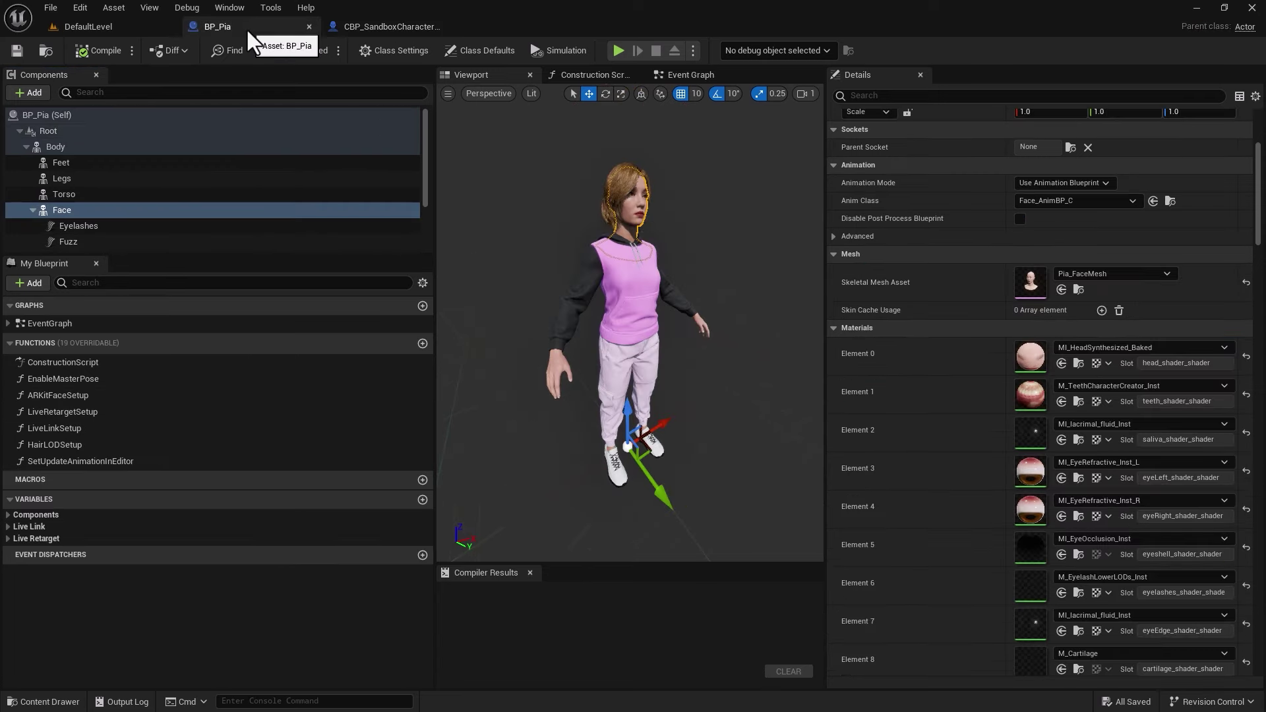
pyautogui.click(63, 212)
pyautogui.scroll(-1, 68, 215)
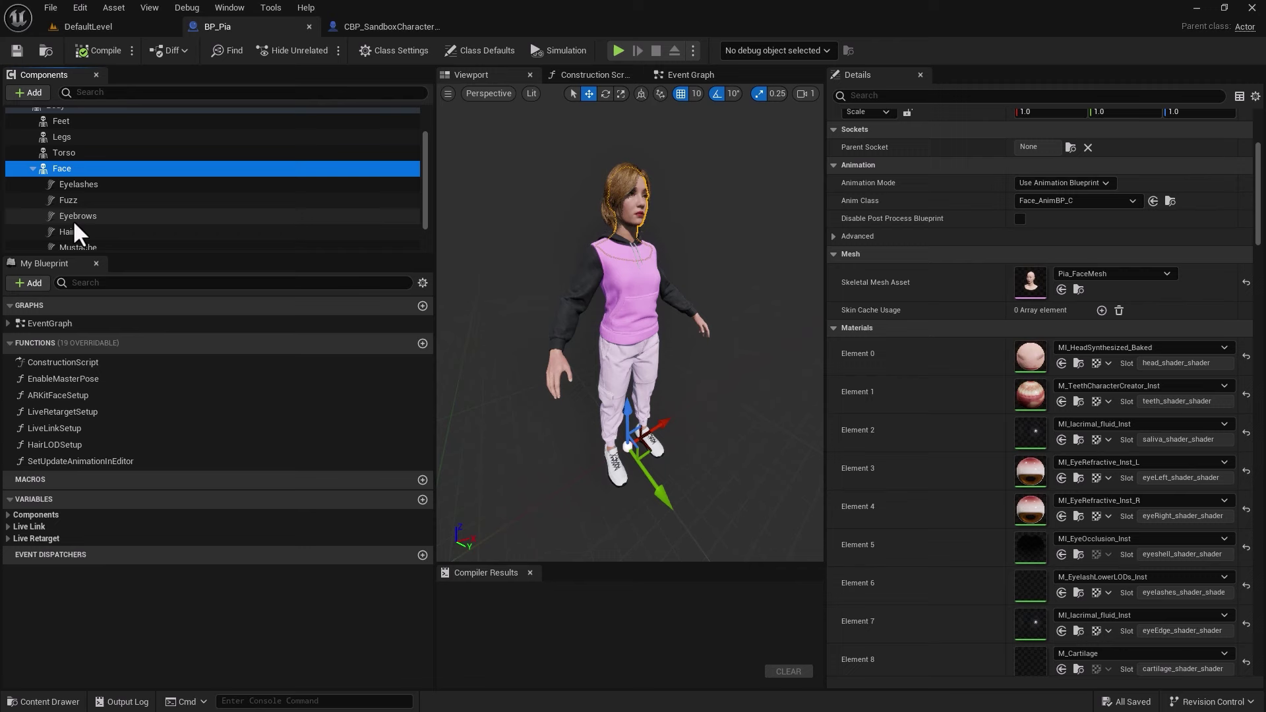
pyautogui.click(75, 231)
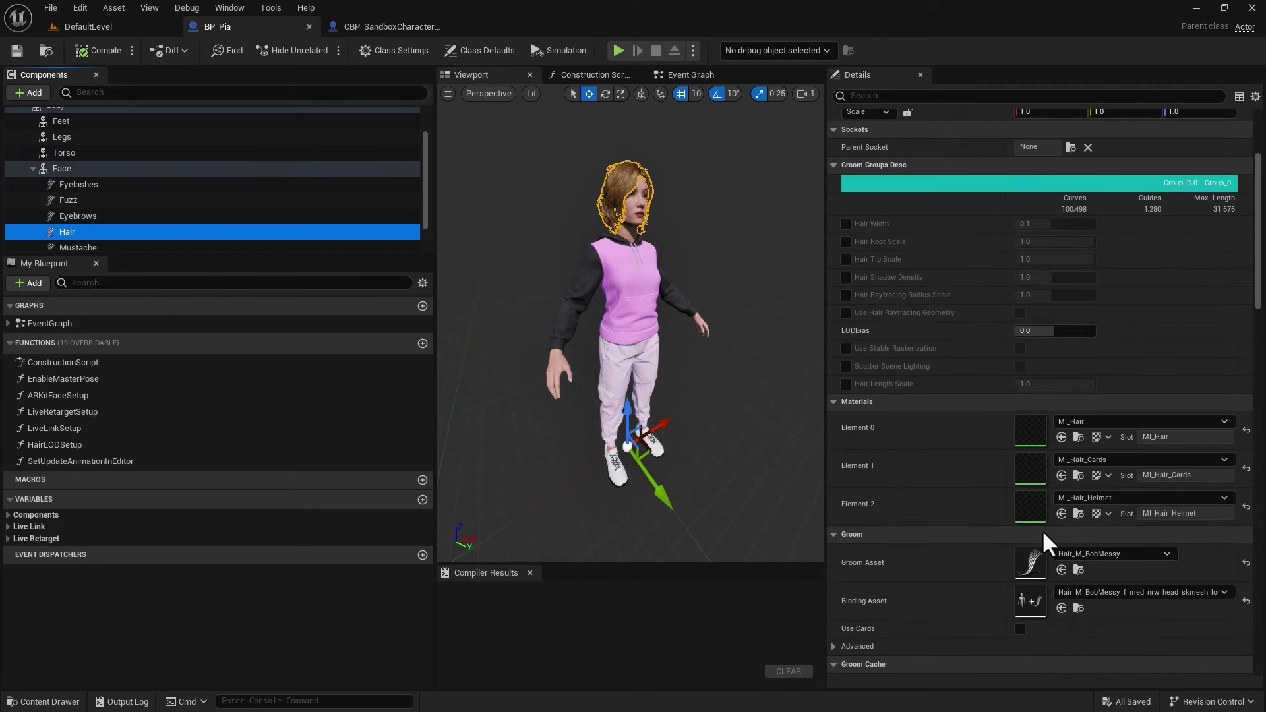
pyautogui.click(396, 29)
pyautogui.scroll(-4, 976, 409)
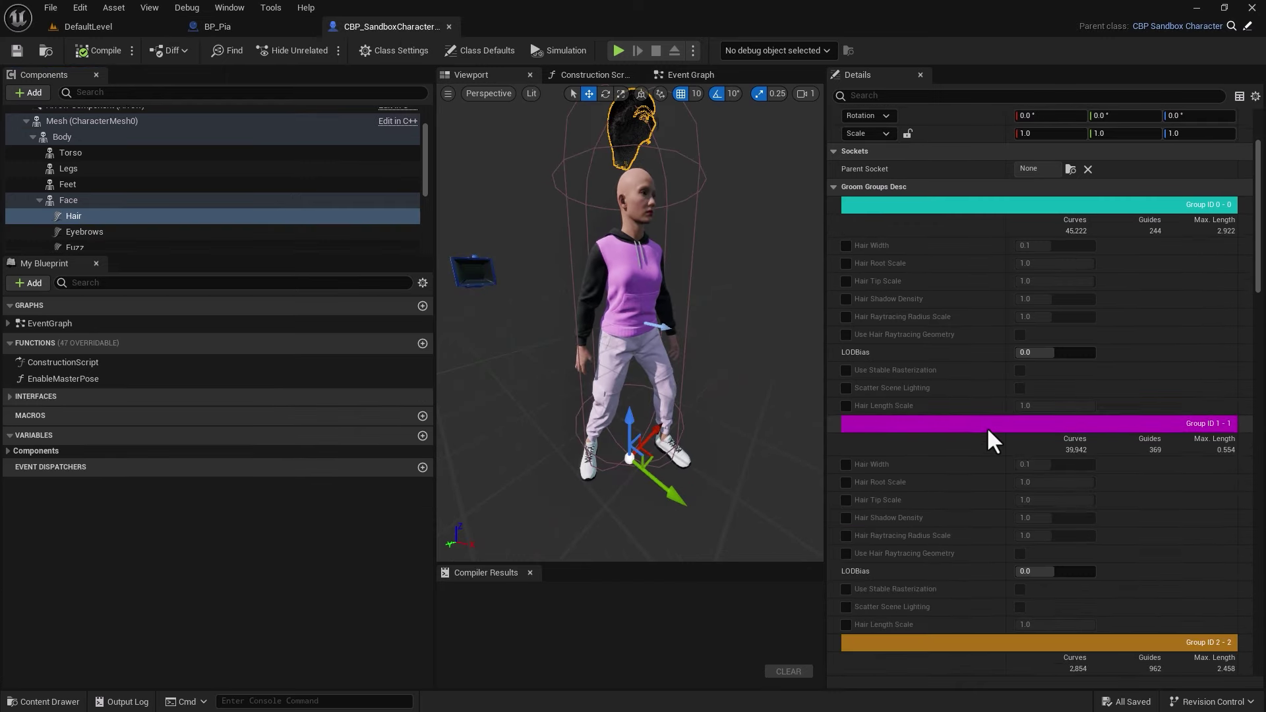
pyautogui.scroll(-8, 986, 426)
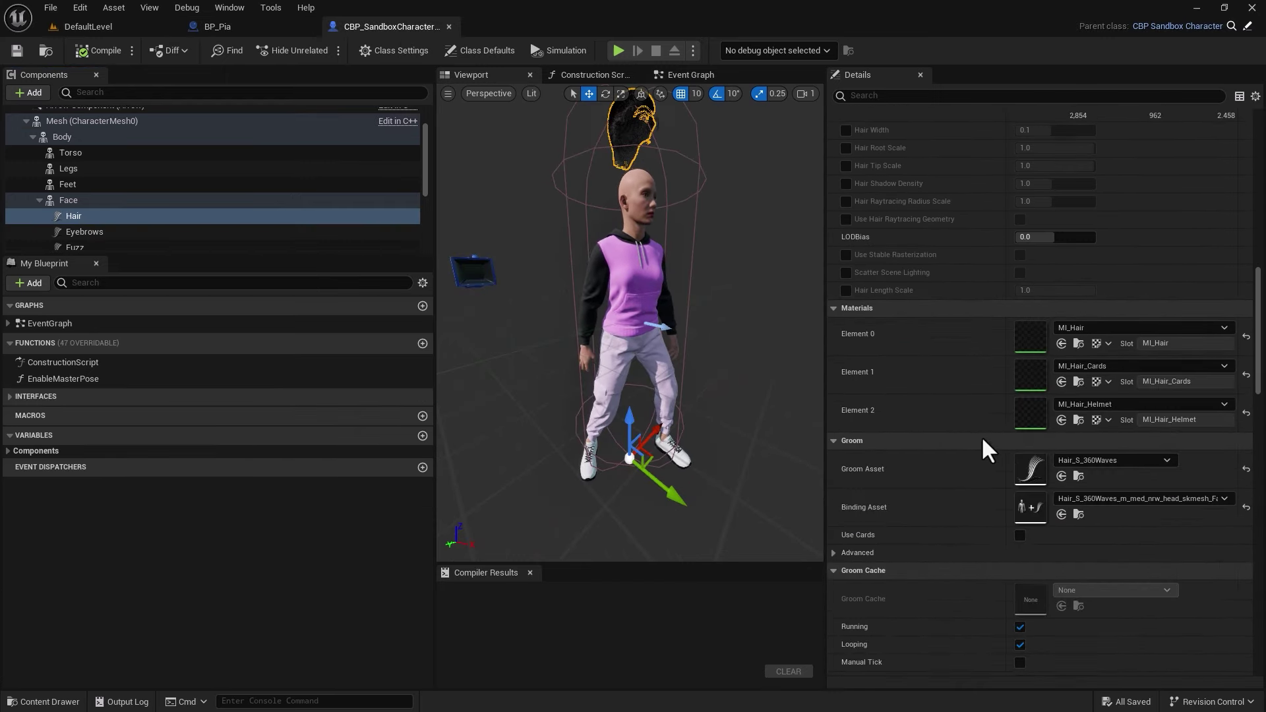
# Assign Pia's MI_Hair and MI_Hair_Cards to the sandbox hair's first two material slots.
pyautogui.click(288, 29)
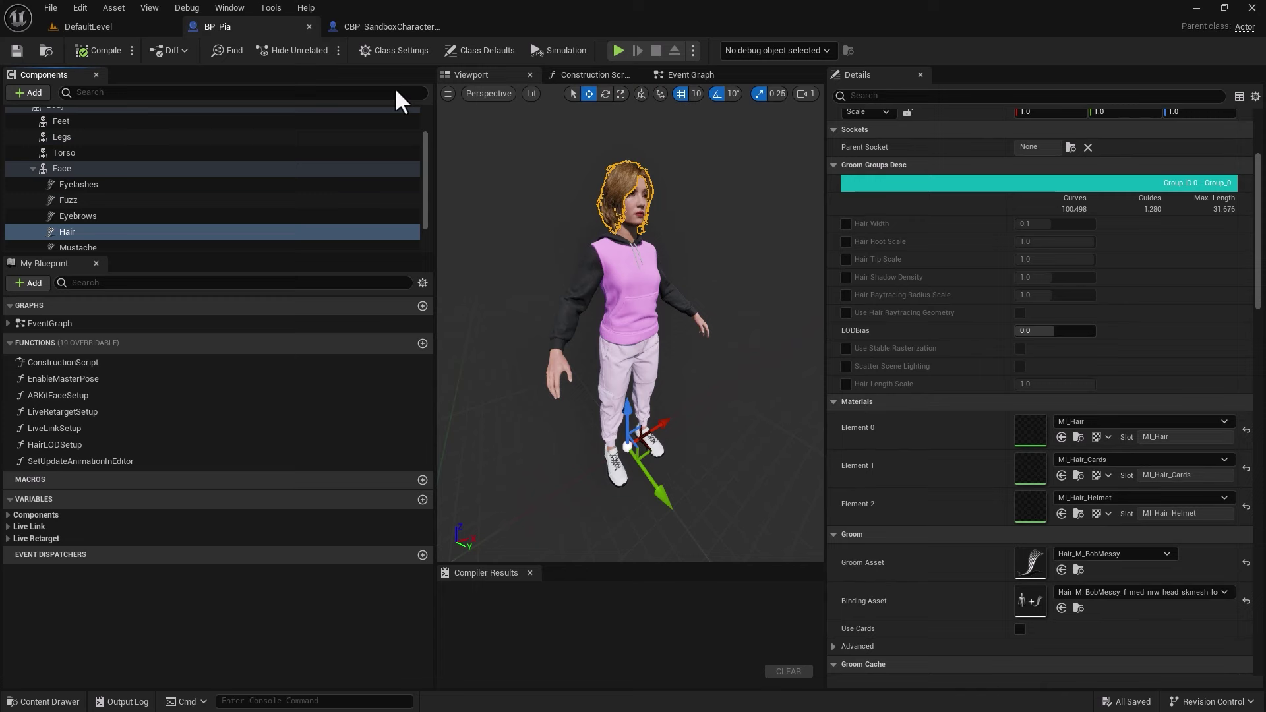
pyautogui.click(1077, 437)
pyautogui.click(406, 26)
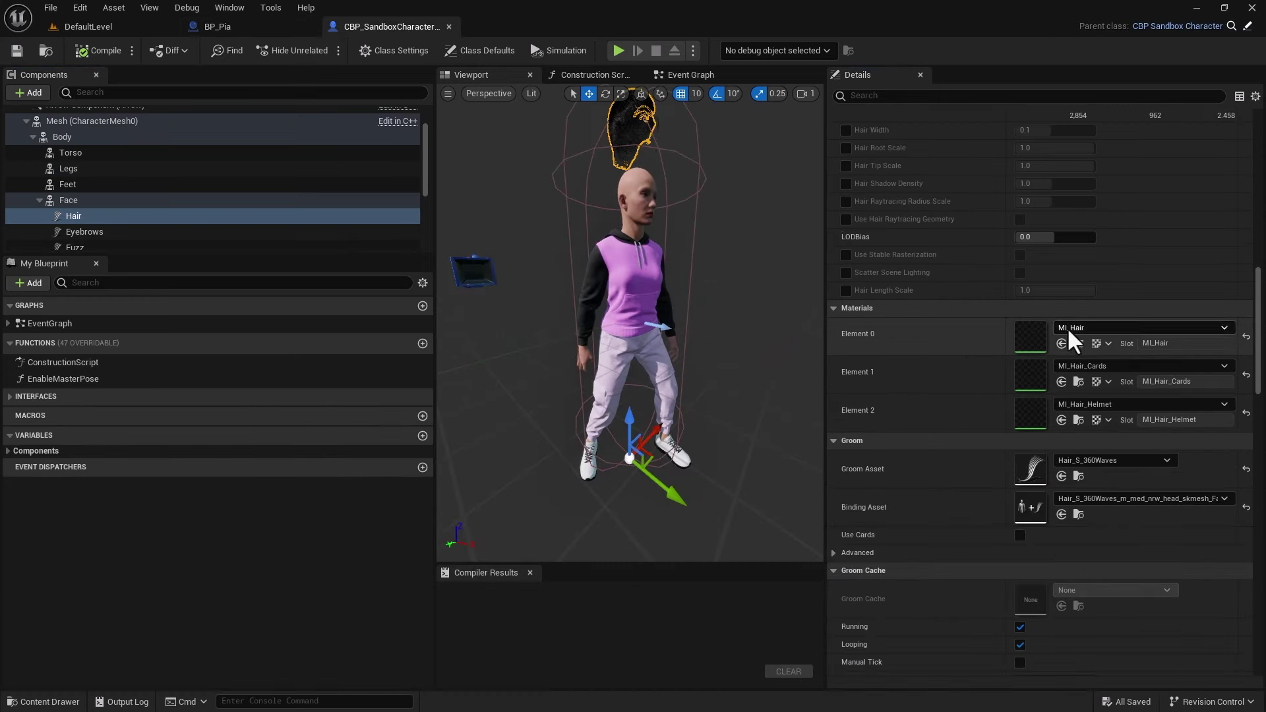
pyautogui.click(1061, 344)
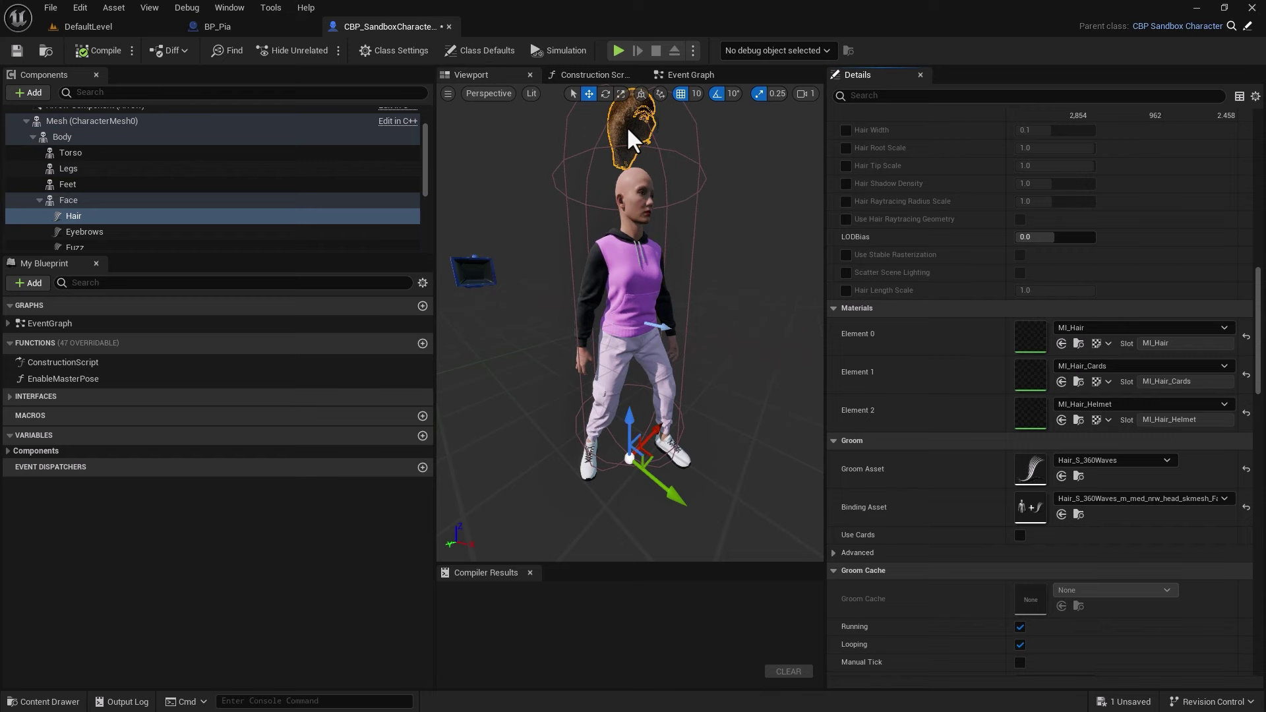
pyautogui.click(231, 20)
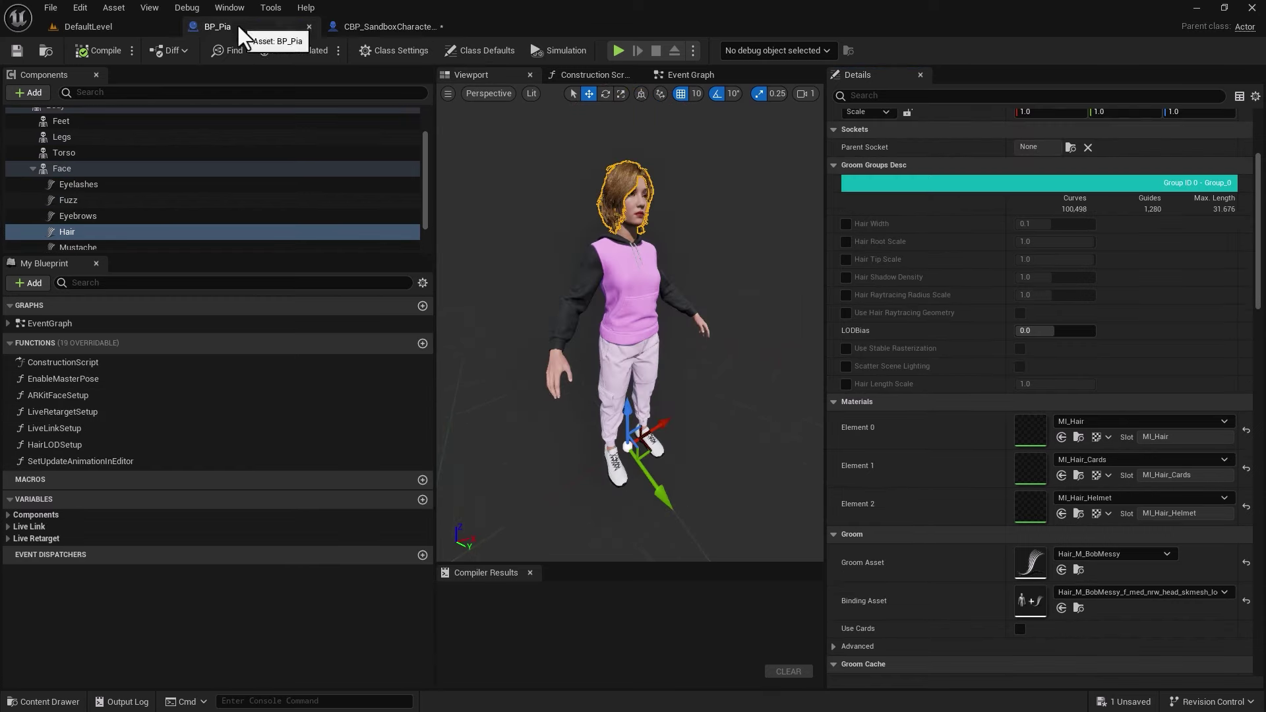
pyautogui.click(1079, 475)
pyautogui.click(389, 27)
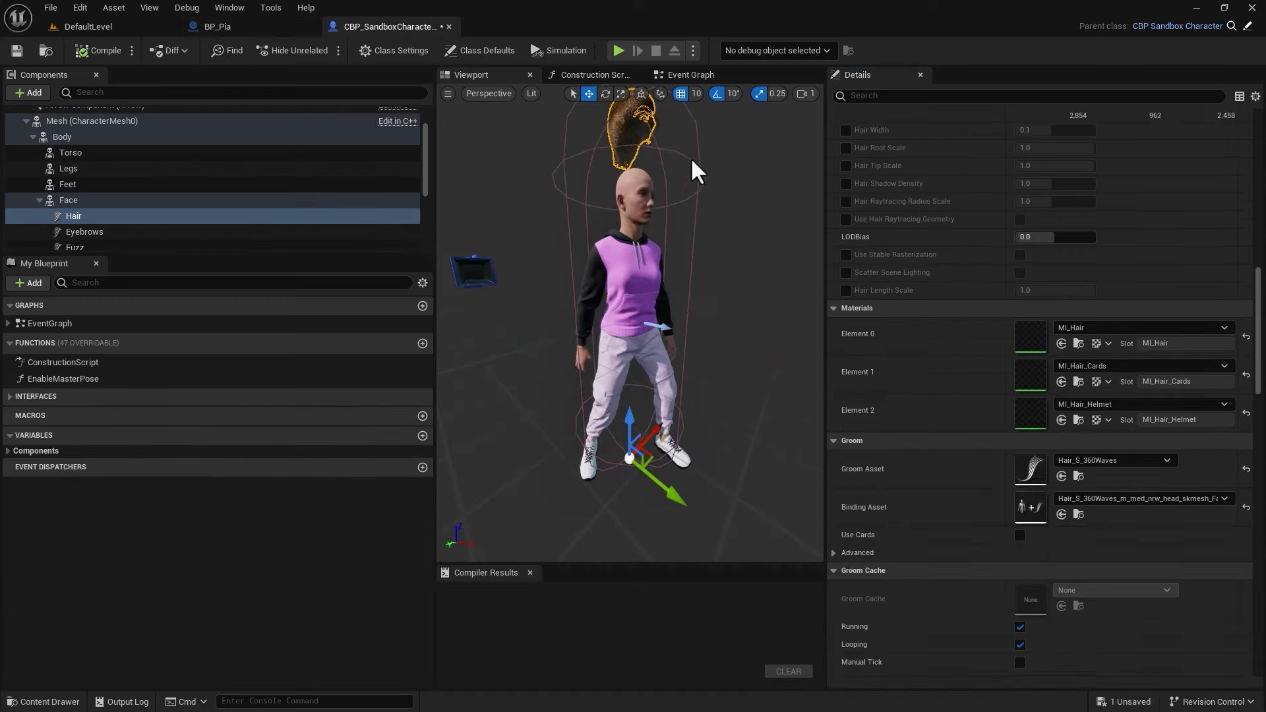
pyautogui.click(1061, 381)
# Locate Pia's helmet hair material in the Content Browser.
pyautogui.click(217, 27)
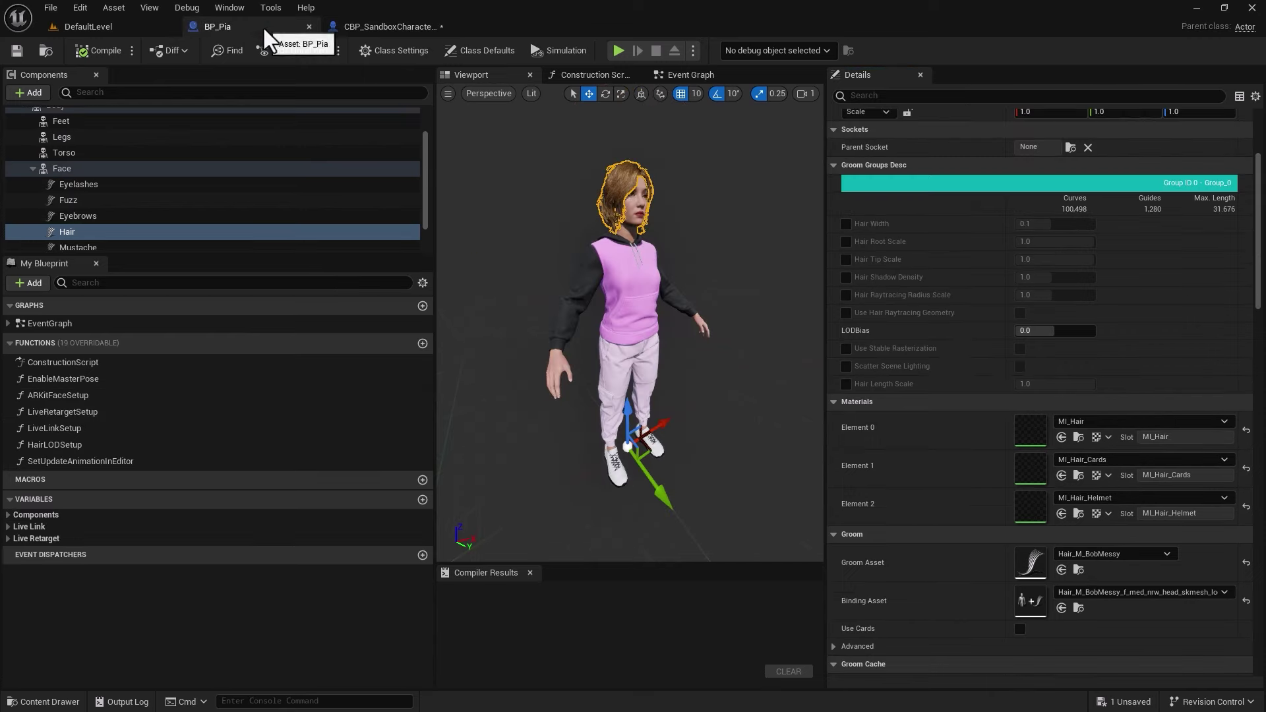
pyautogui.click(1079, 513)
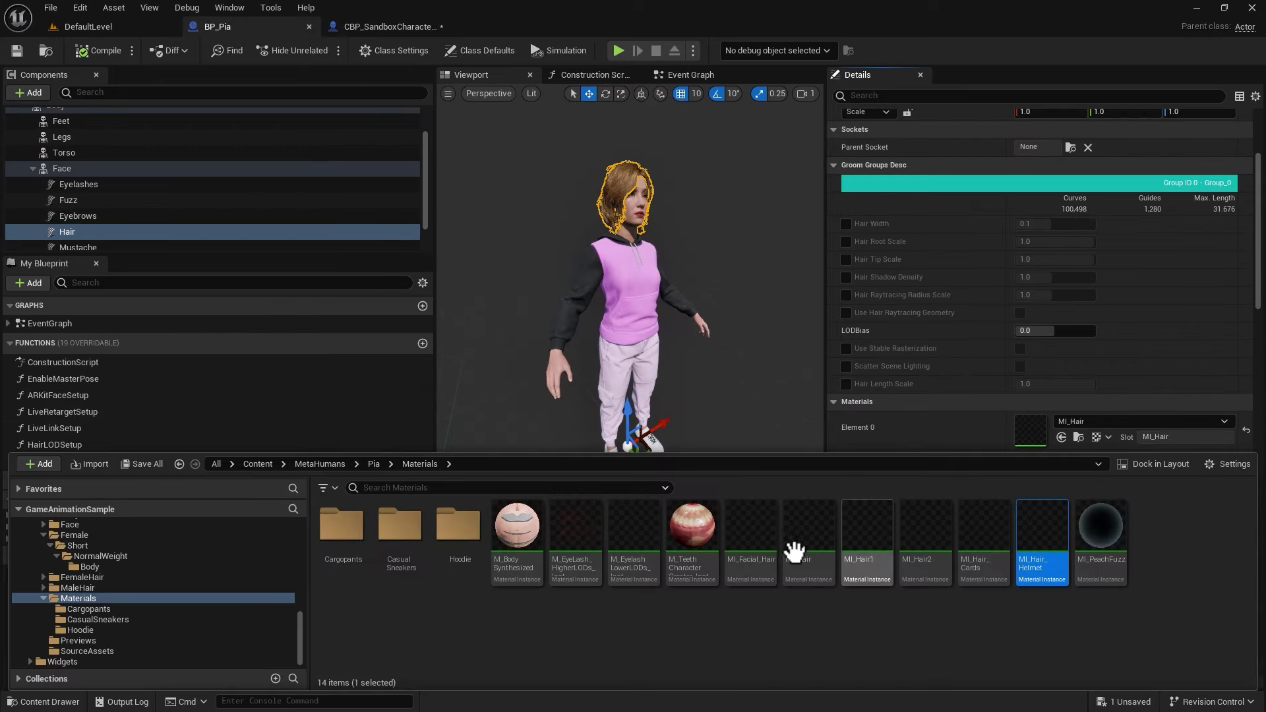
pyautogui.click(362, 33)
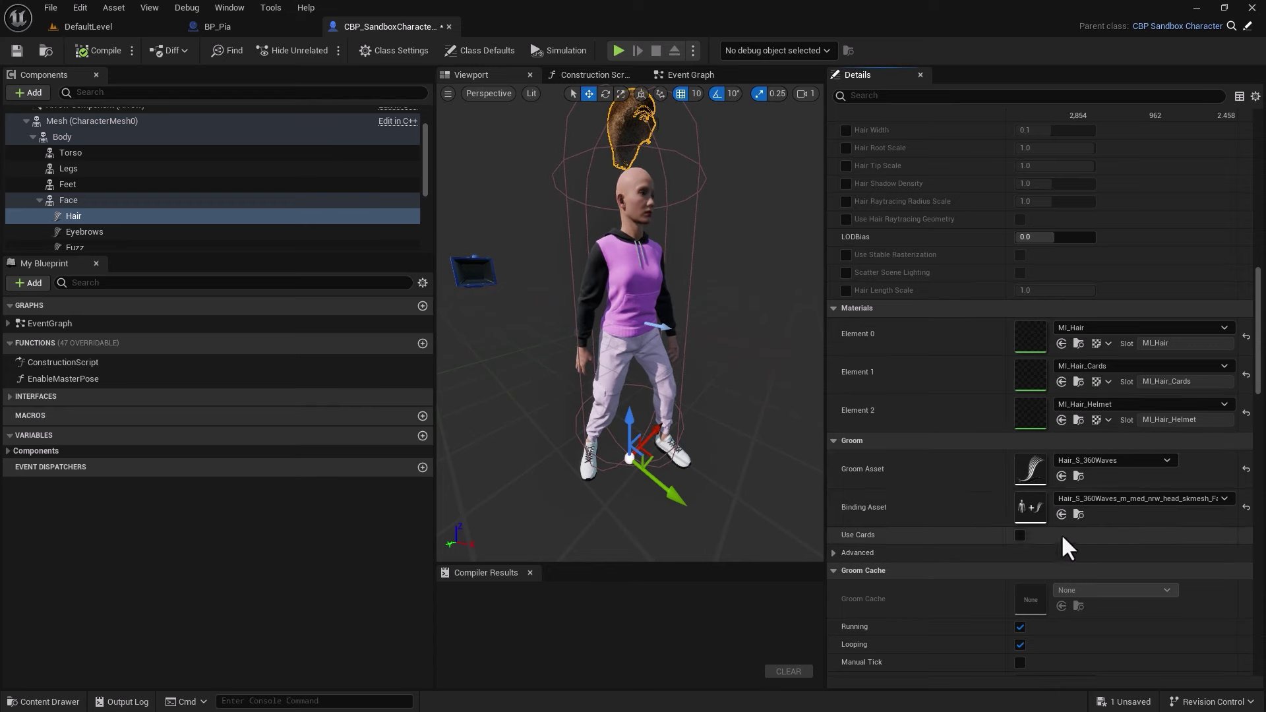
pyautogui.click(275, 30)
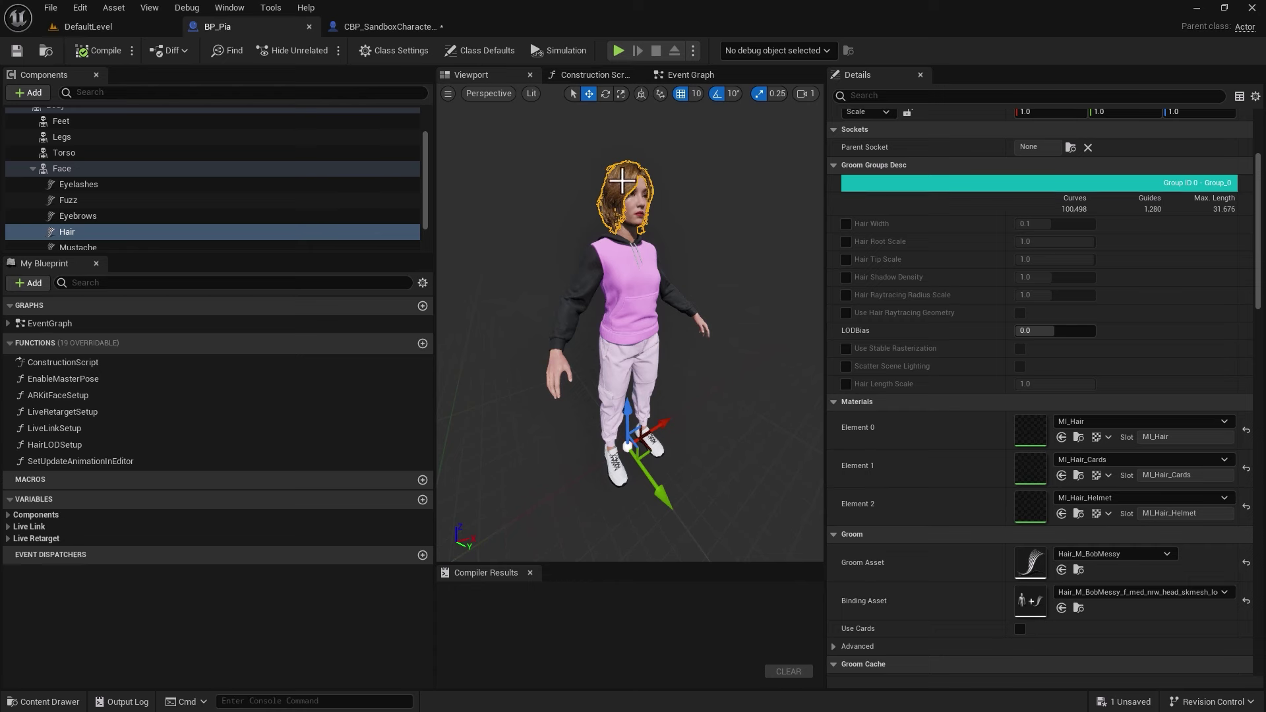
# Set the sandbox Hair's Groom Asset to Pia's Hair_M_BobMessy.
pyautogui.moveTo(690, 187); pyautogui.dragTo(689, 187, button='right')
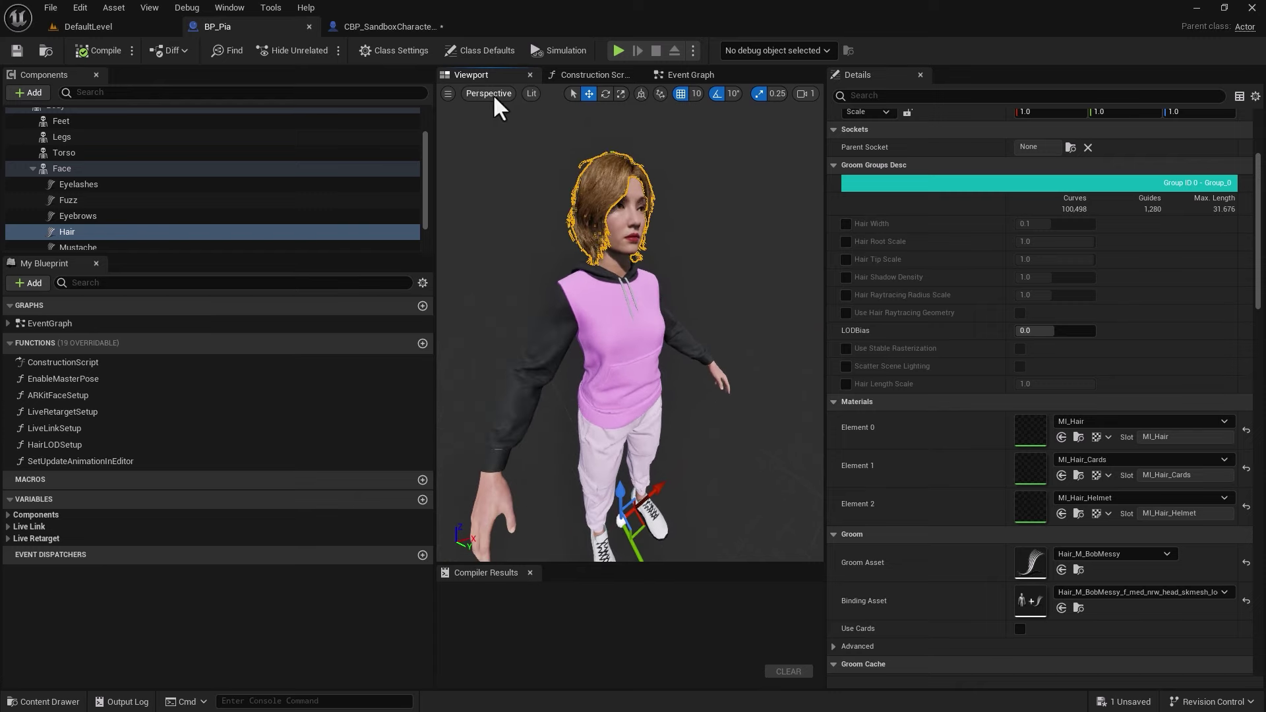
pyautogui.click(389, 26)
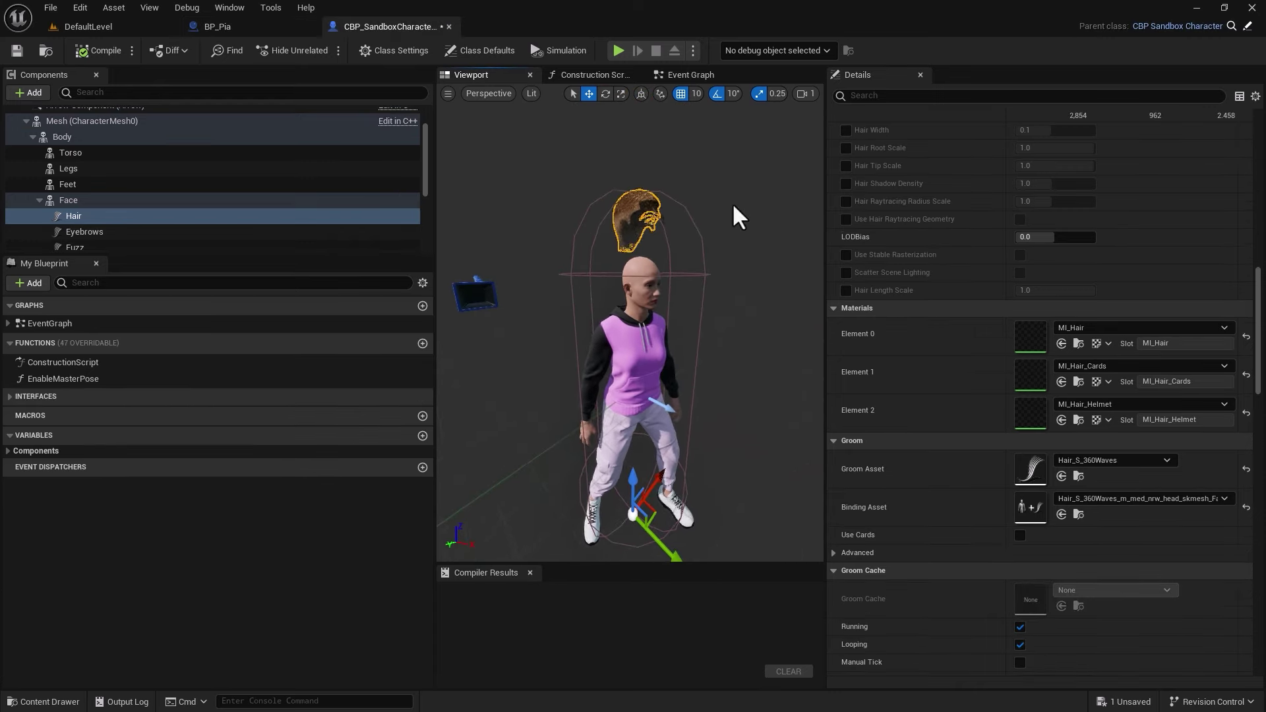
pyautogui.moveTo(734, 206); pyautogui.dragTo(734, 207, button='right')
pyautogui.click(256, 28)
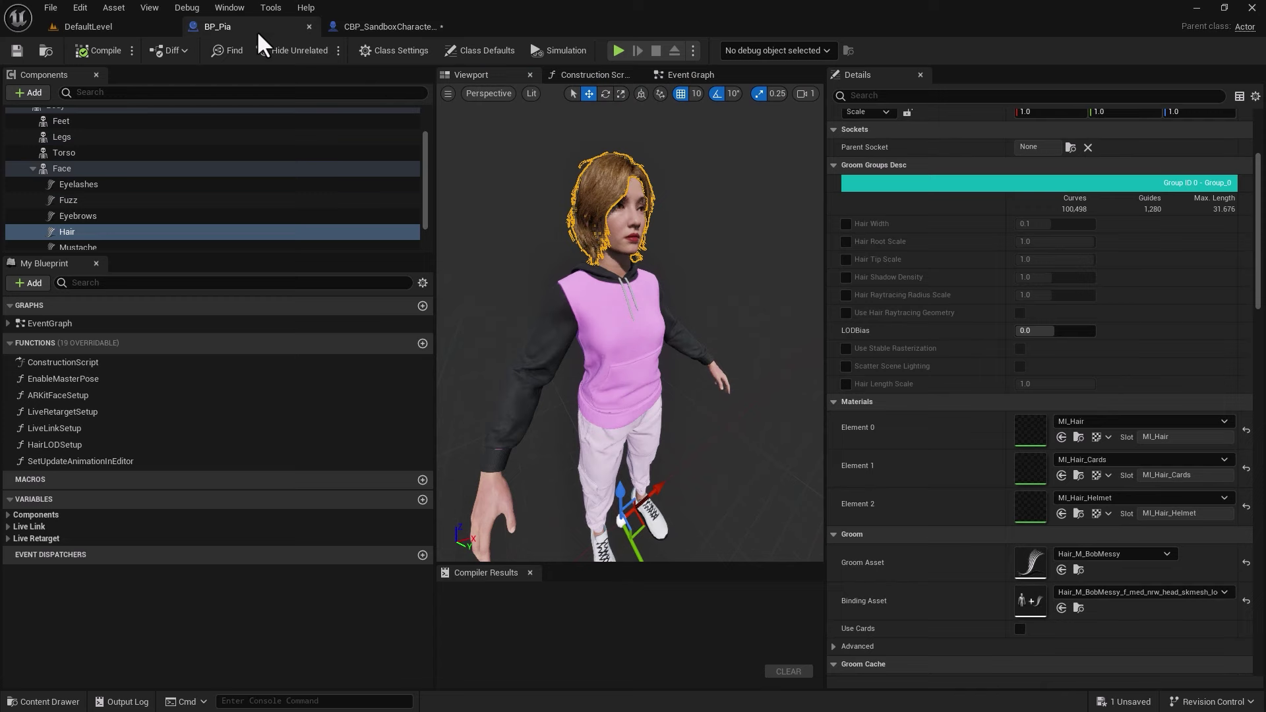
pyautogui.click(1080, 570)
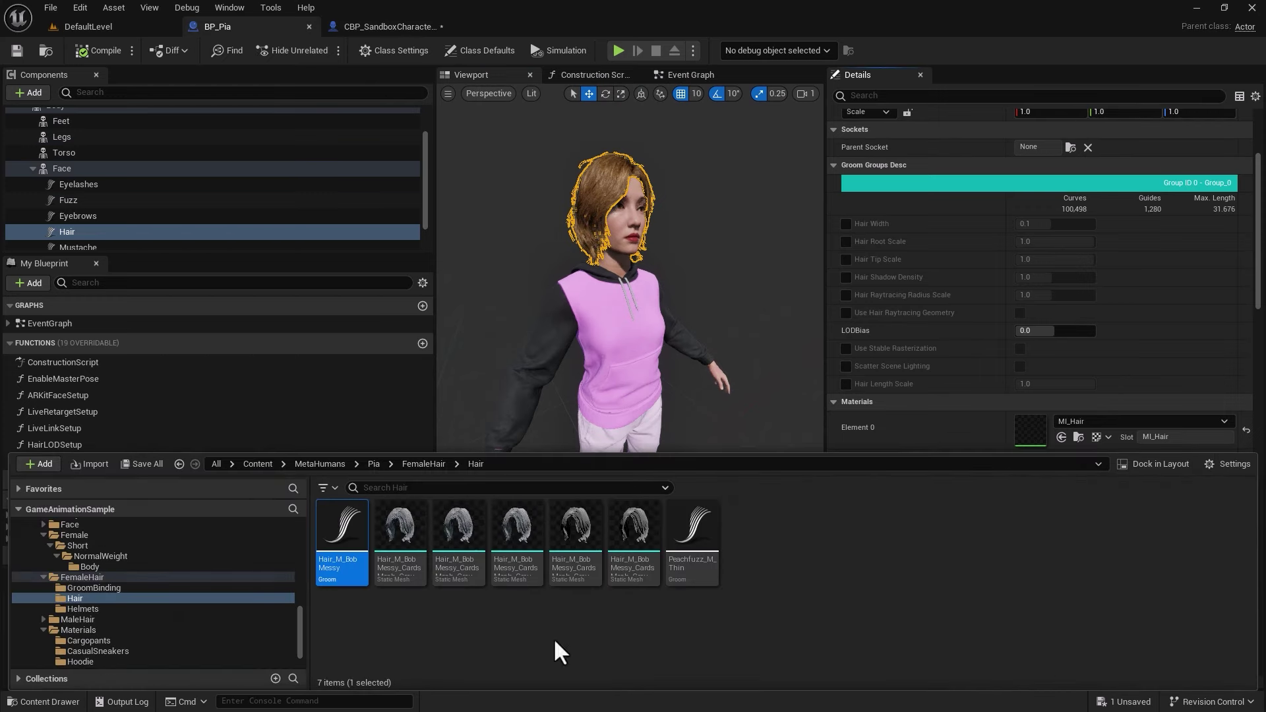
pyautogui.click(392, 20)
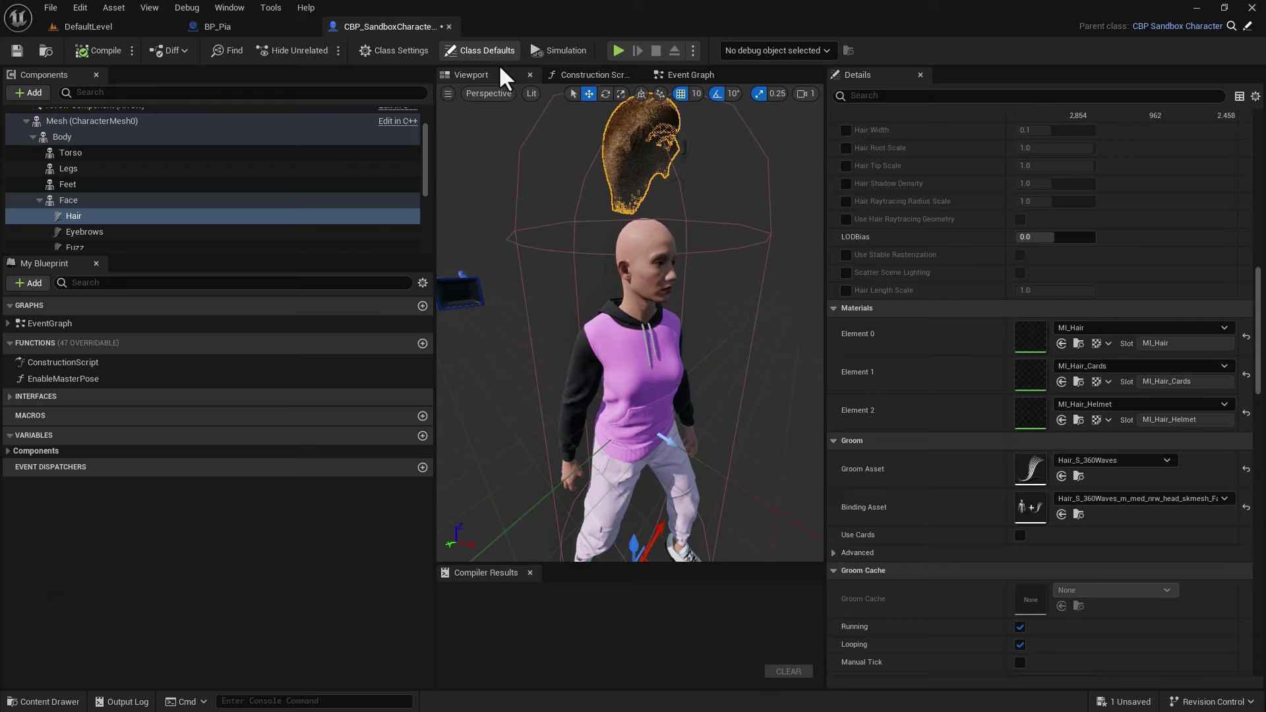
pyautogui.click(1059, 475)
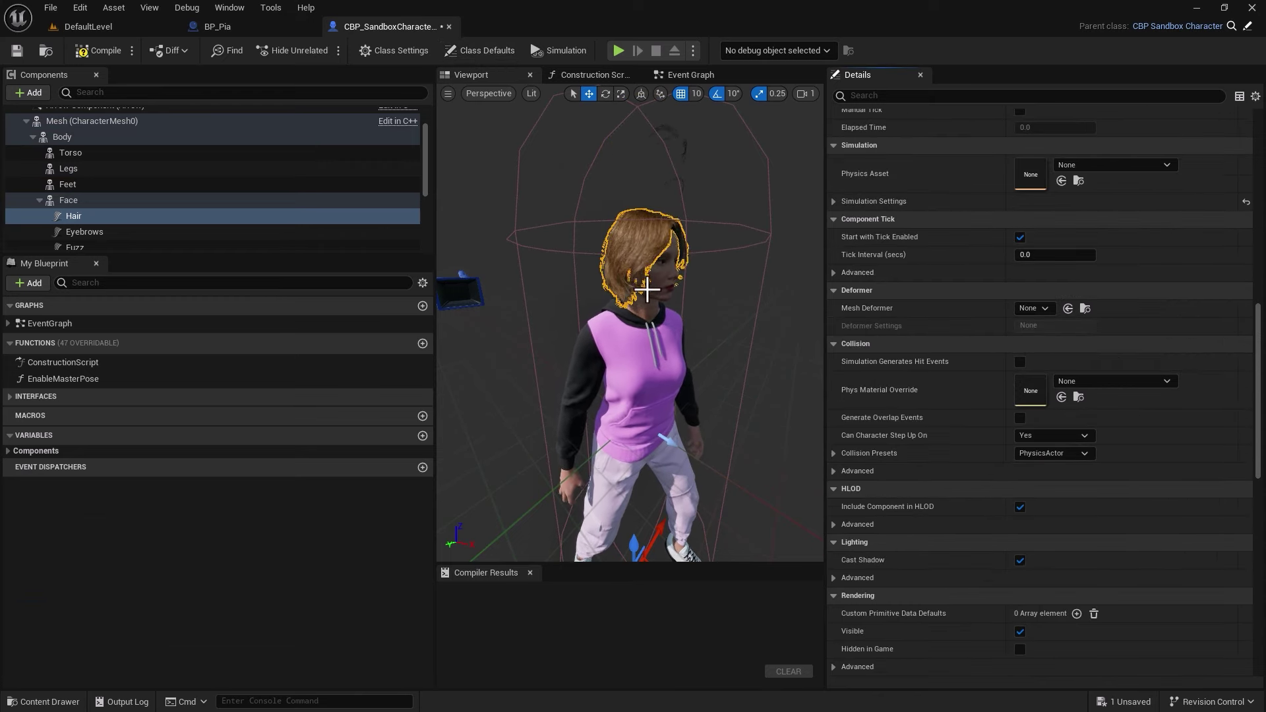
# Set the Hair's Binding Asset to Pia's matching binding and view the character from the front.
pyautogui.click(259, 33)
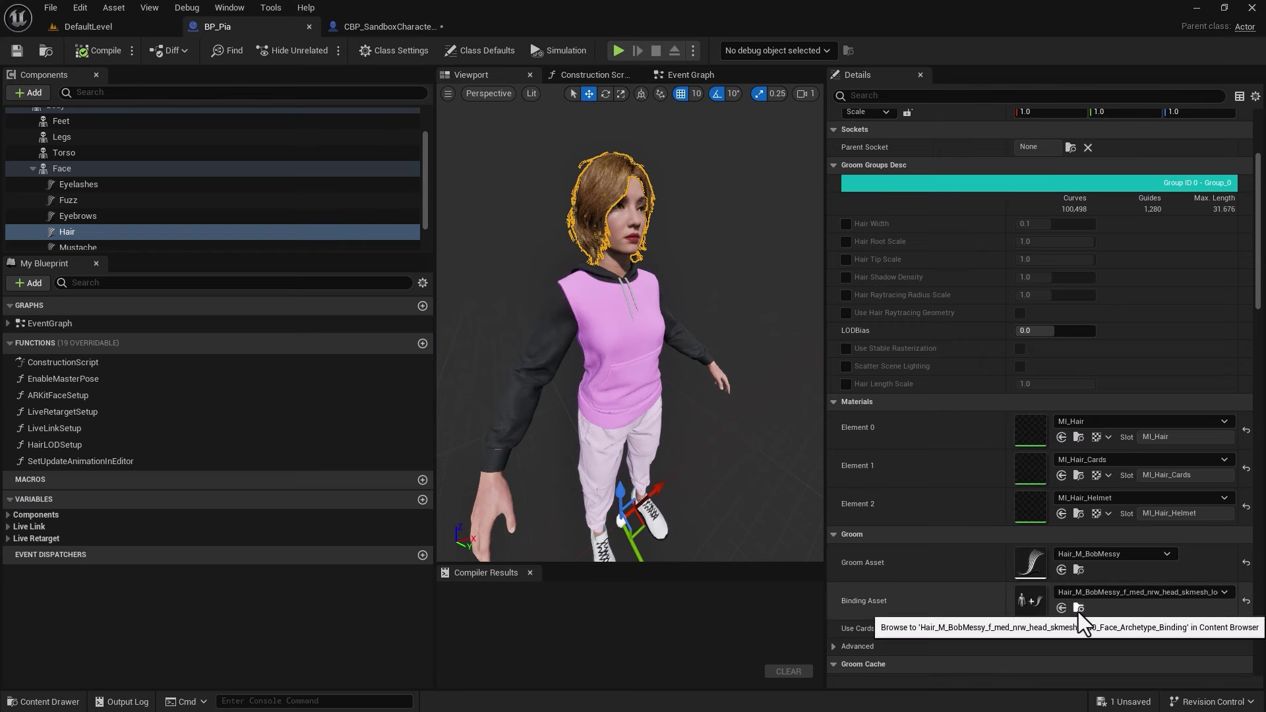
pyautogui.click(1078, 608)
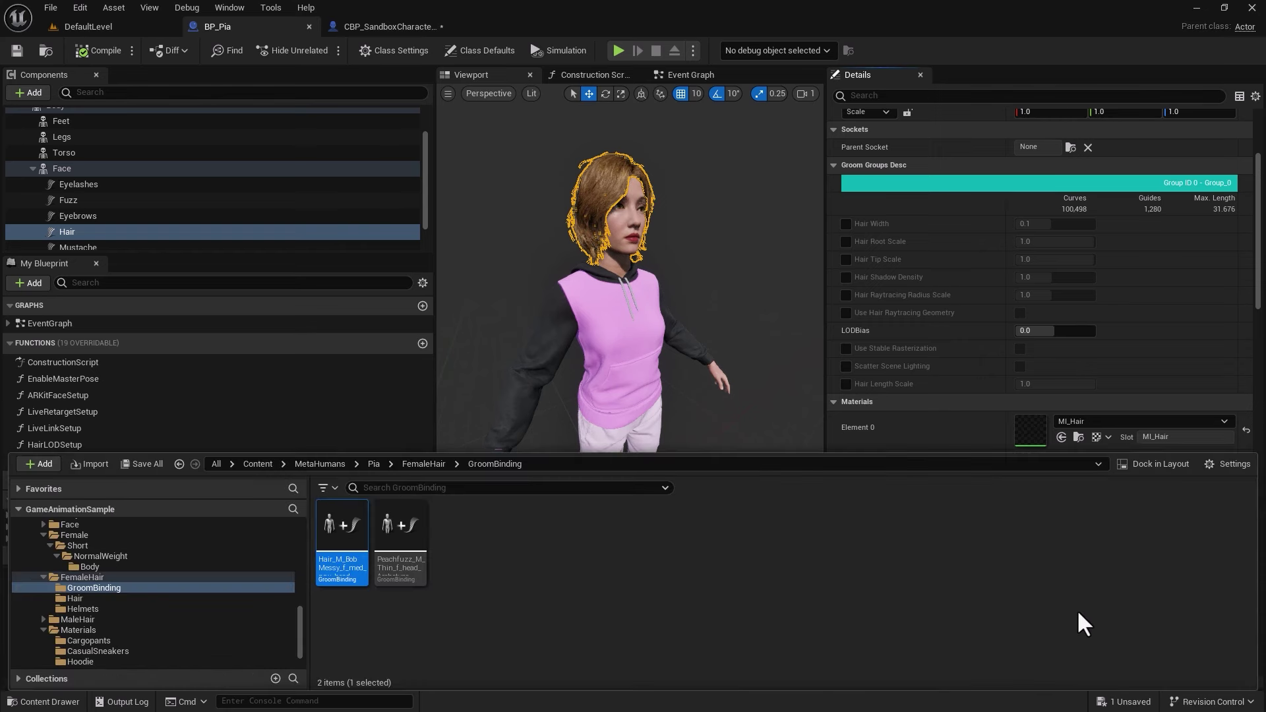
pyautogui.click(360, 29)
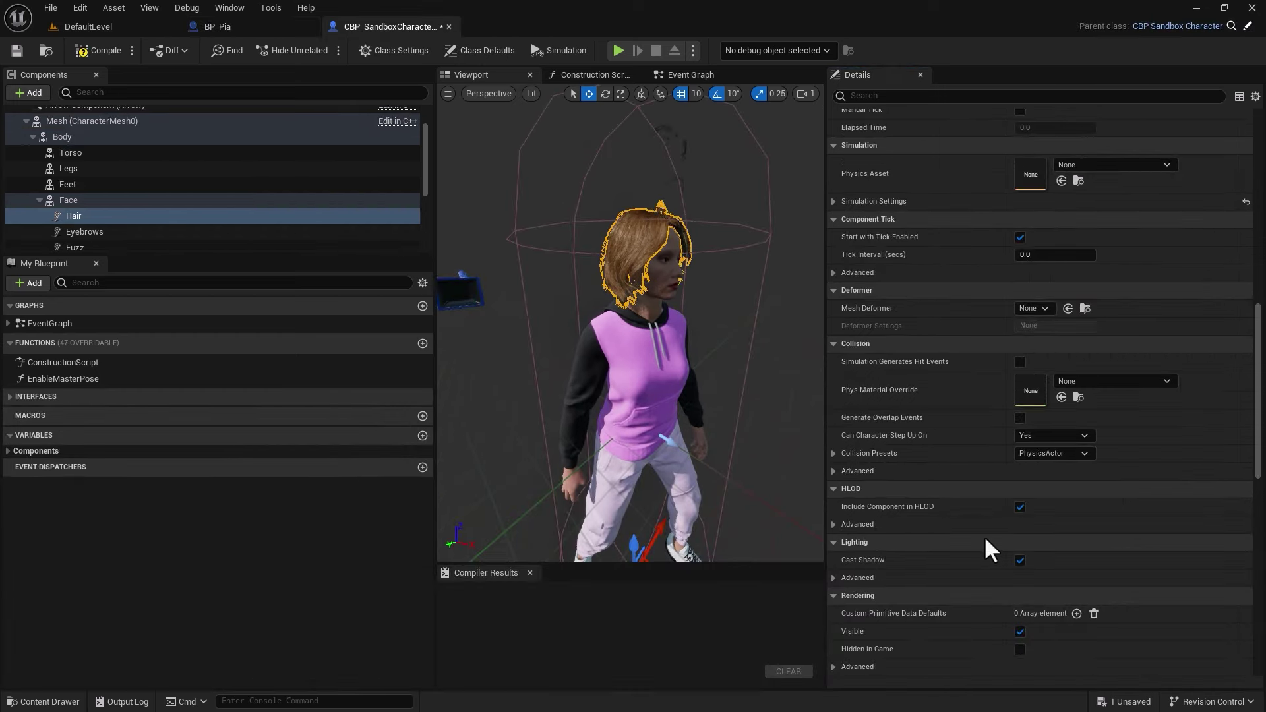
pyautogui.scroll(-5, 985, 537)
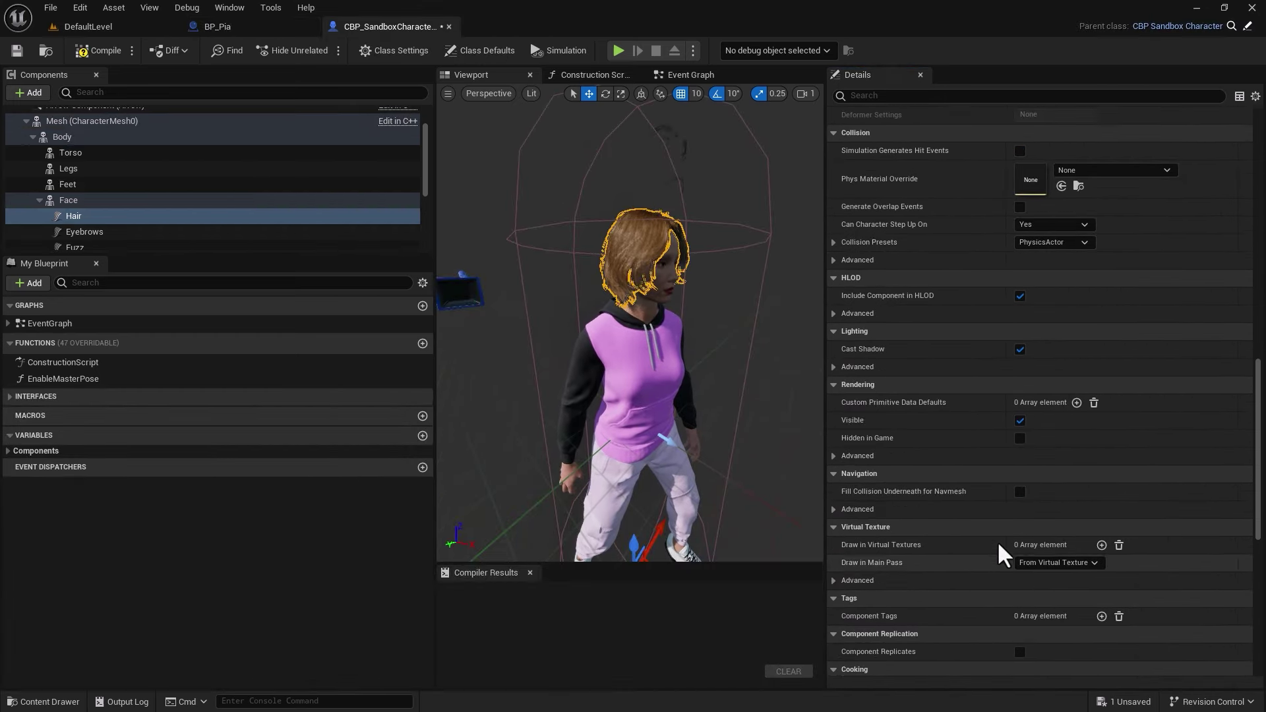
pyautogui.scroll(10, 997, 540)
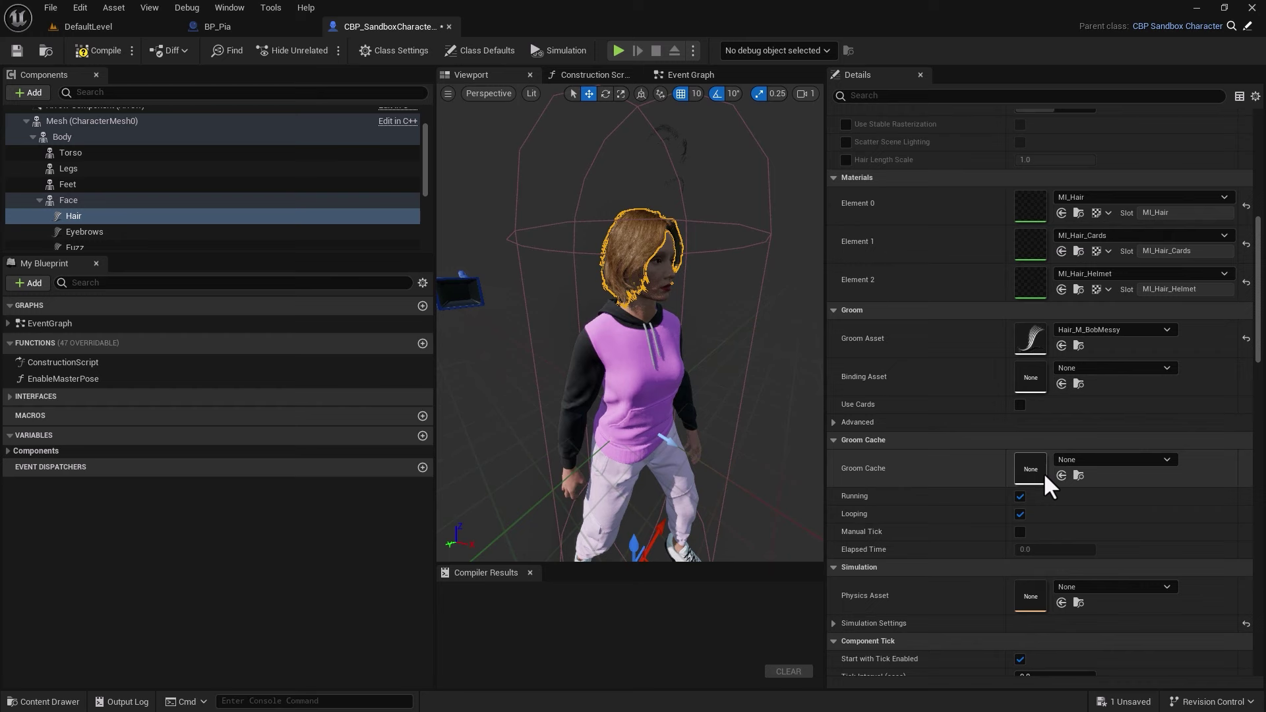
pyautogui.click(1061, 384)
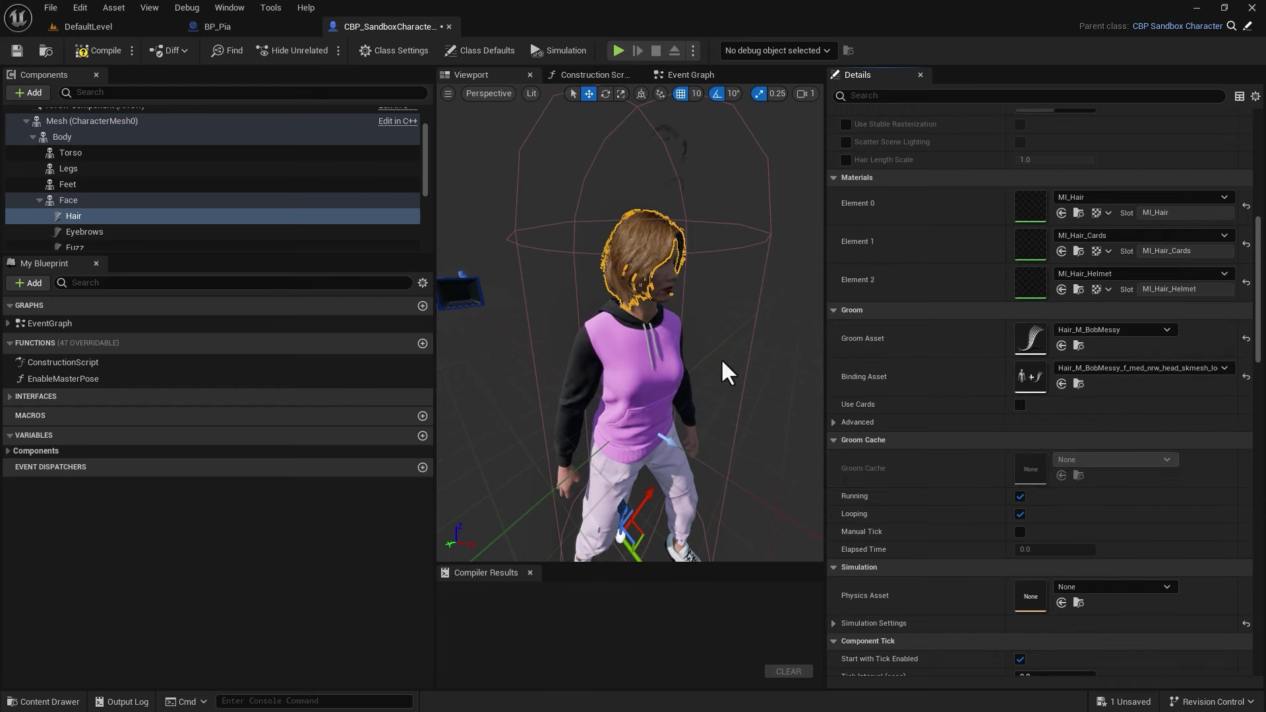
pyautogui.moveTo(765, 384); pyautogui.dragTo(741, 374)
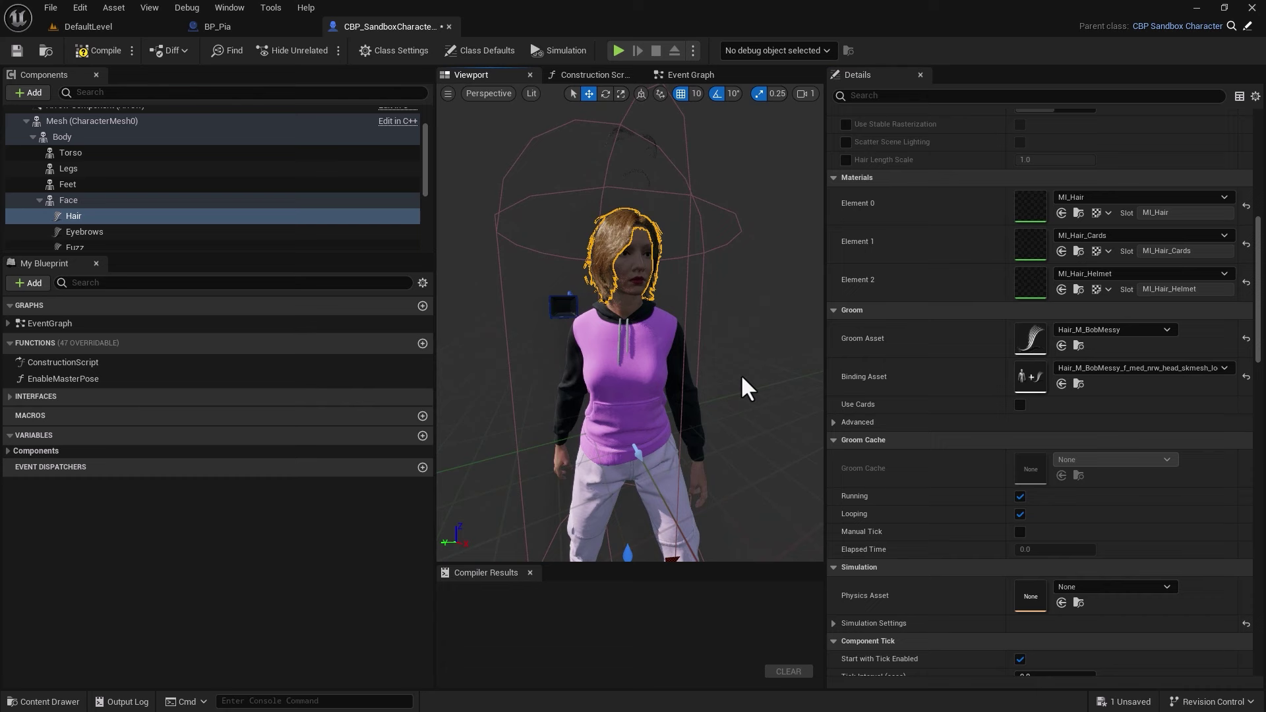
pyautogui.click(72, 232)
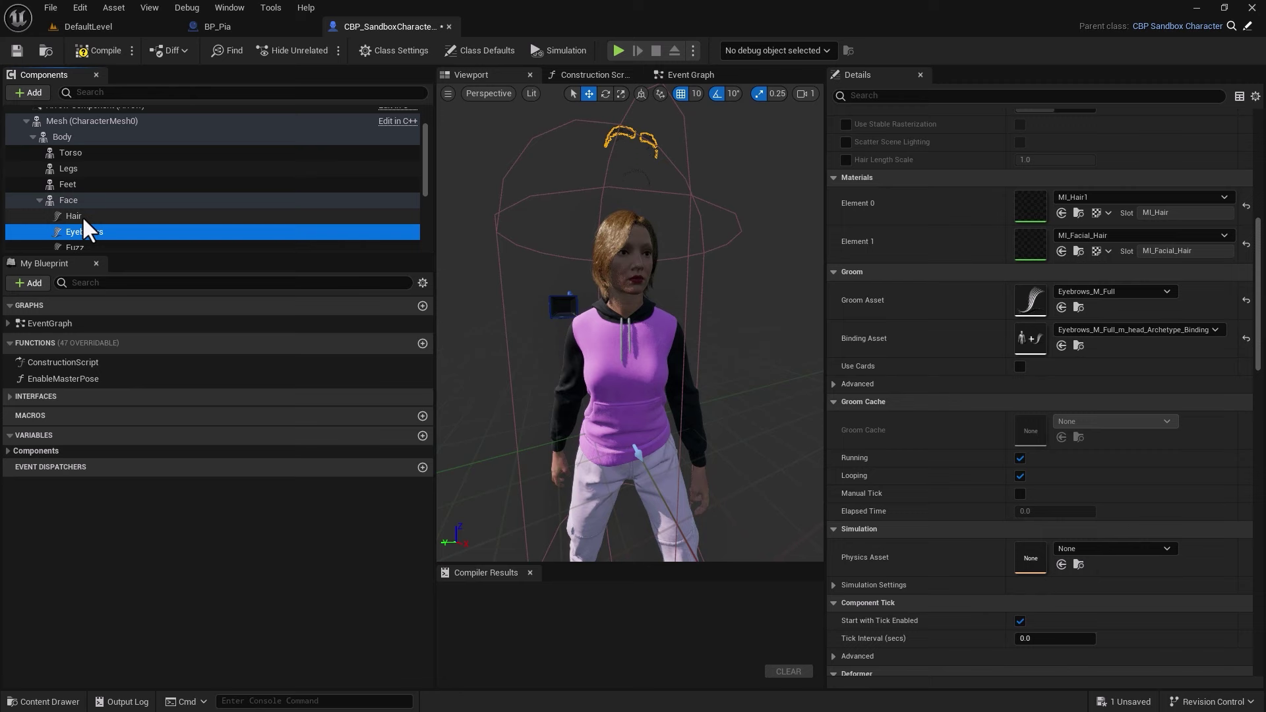
# Delete the Mustache and Beard groom components from the sandbox character.
pyautogui.scroll(-1, 82, 215)
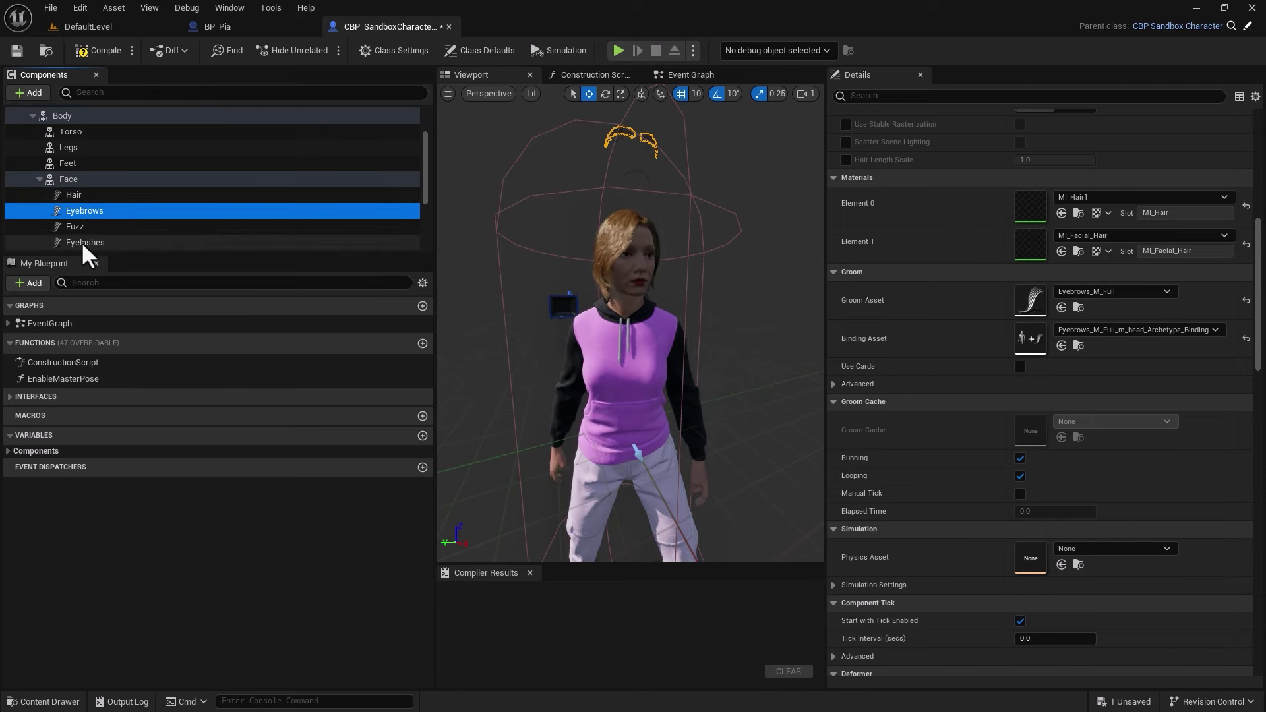
pyautogui.scroll(-2, 81, 241)
pyautogui.click(78, 215)
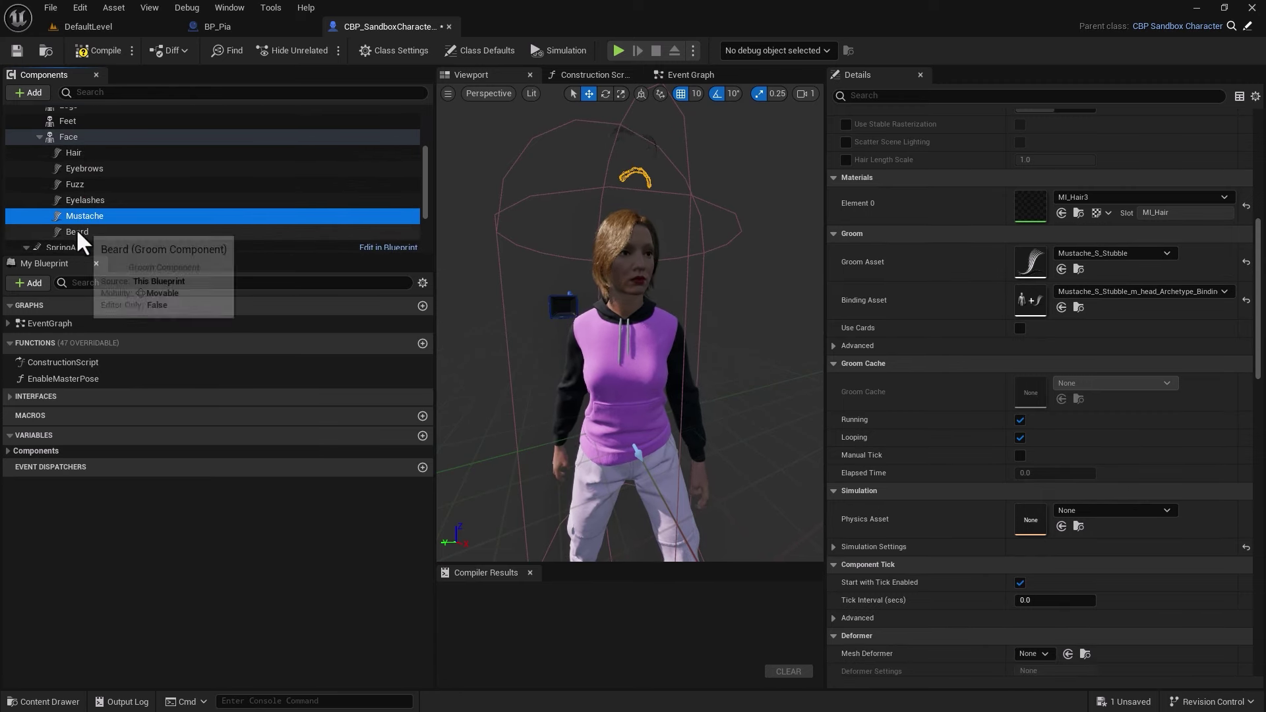
pyautogui.keyDown('ctrl'); pyautogui.click(79, 231); pyautogui.keyUp('ctrl')
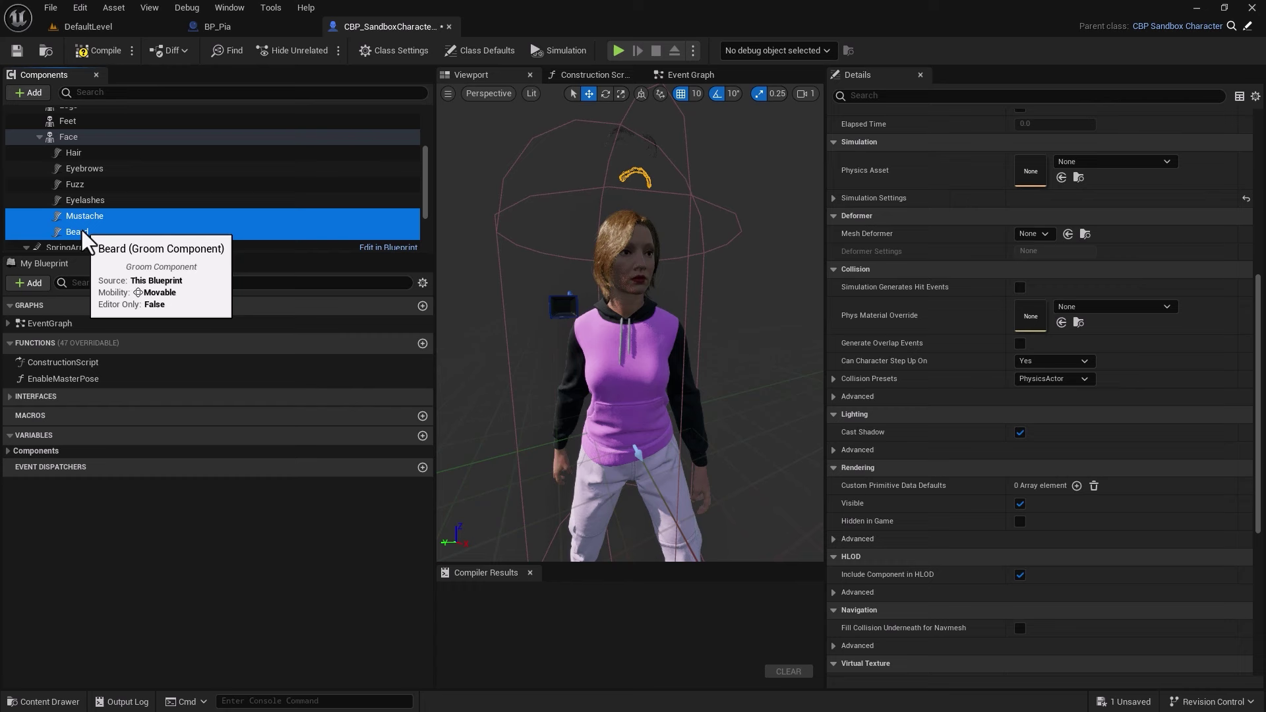
pyautogui.rightClick(82, 231)
pyautogui.click(123, 337)
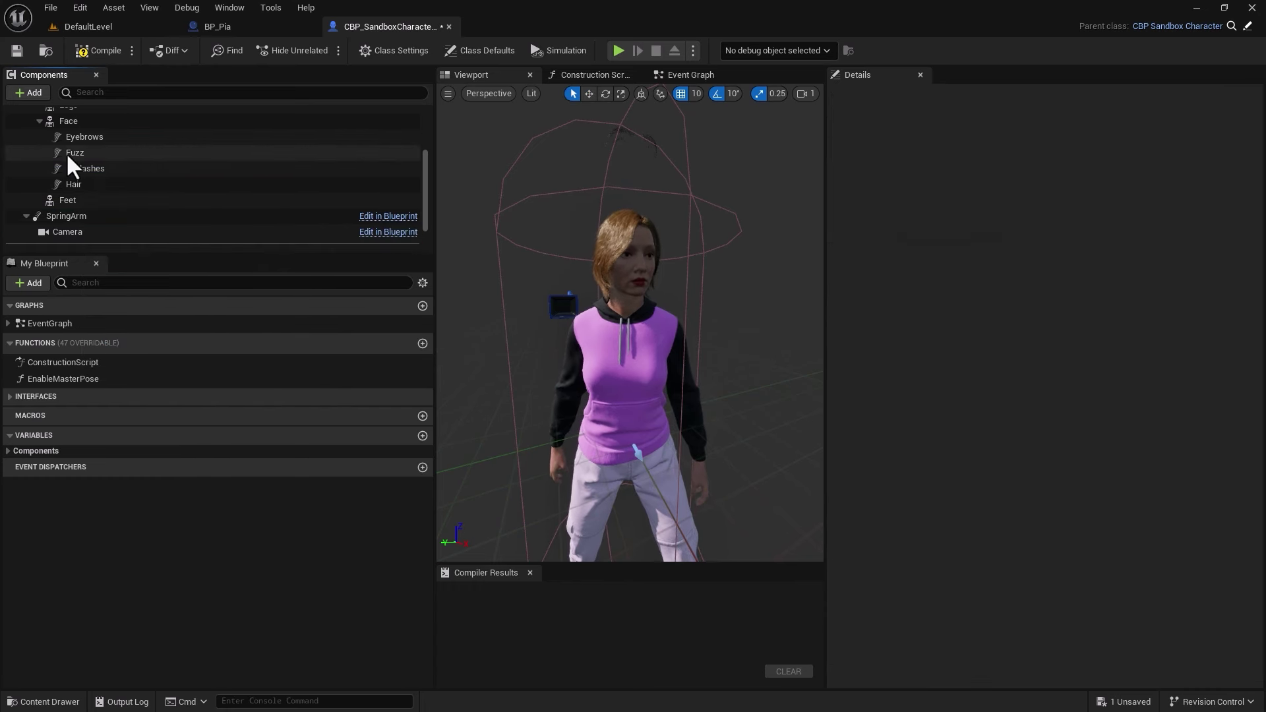
# Compile and save CBP_SandboxCharacter_Pia.
pyautogui.click(85, 53)
pyautogui.click(14, 51)
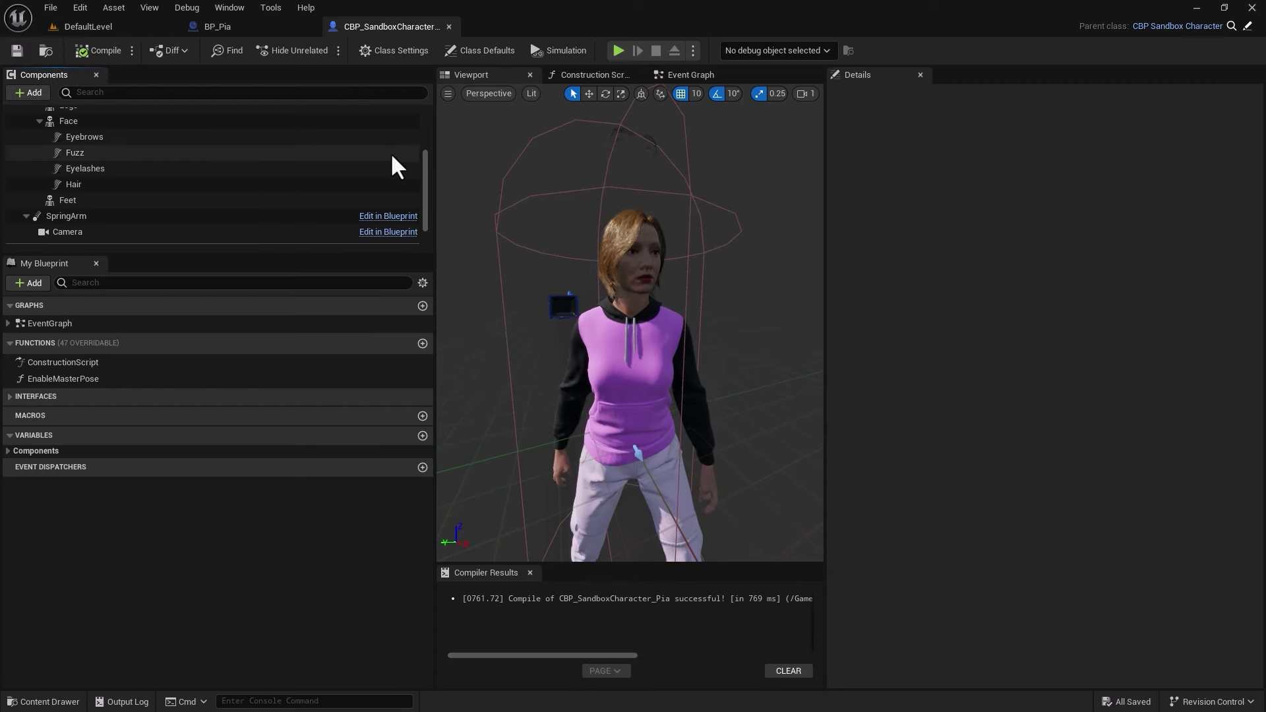
pyautogui.click(69, 140)
# Give the sandbox character's Eyebrows Element 0 Pia's MI_Hair1 material.
pyautogui.click(242, 30)
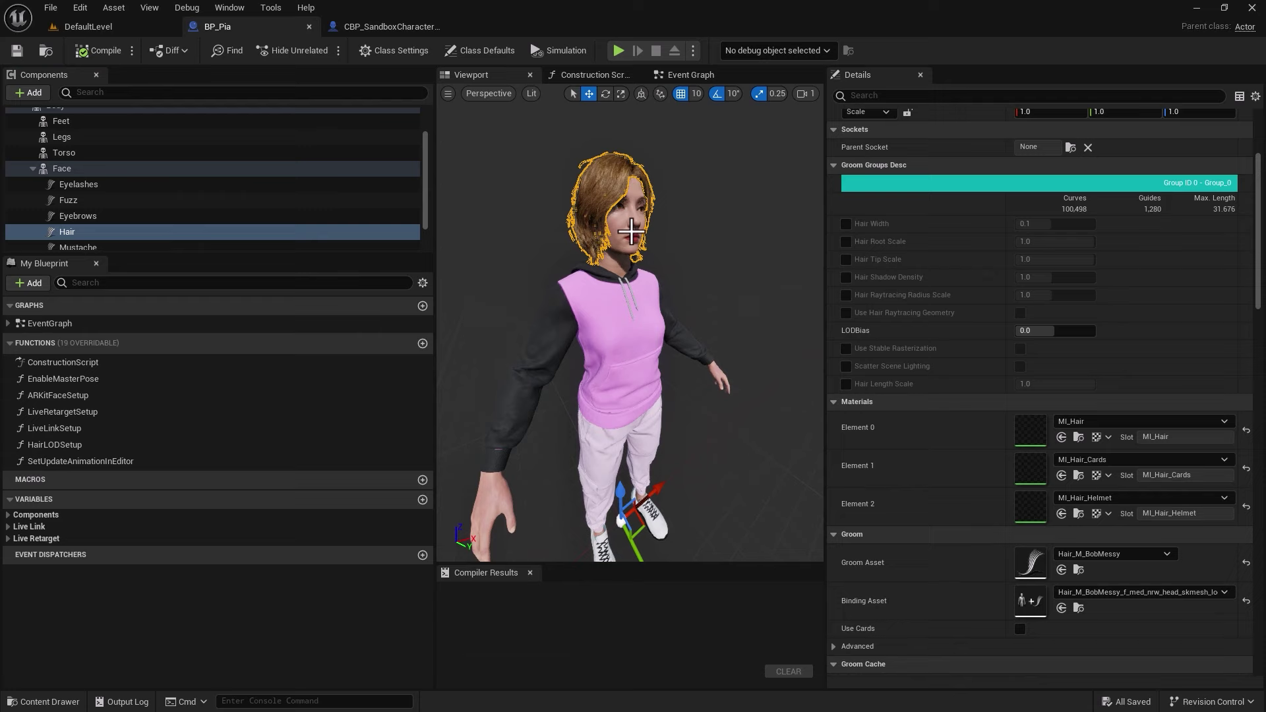
pyautogui.click(85, 216)
pyautogui.click(339, 28)
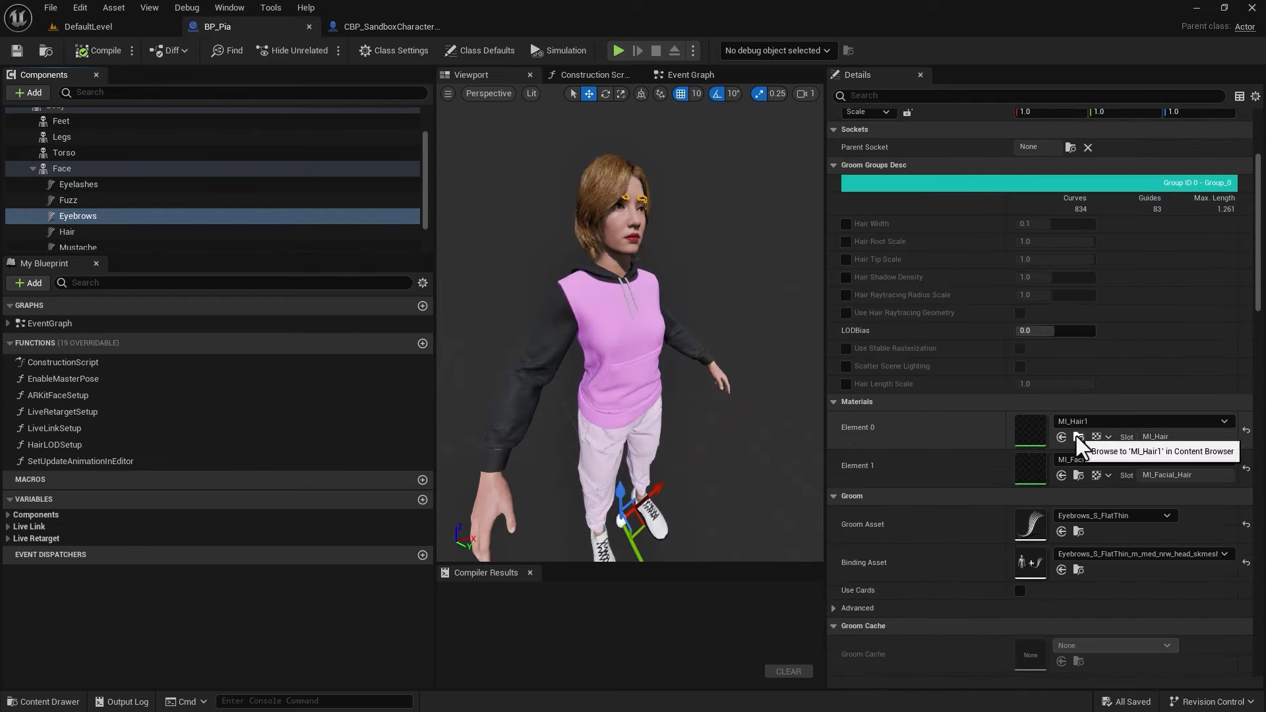
pyautogui.click(1079, 437)
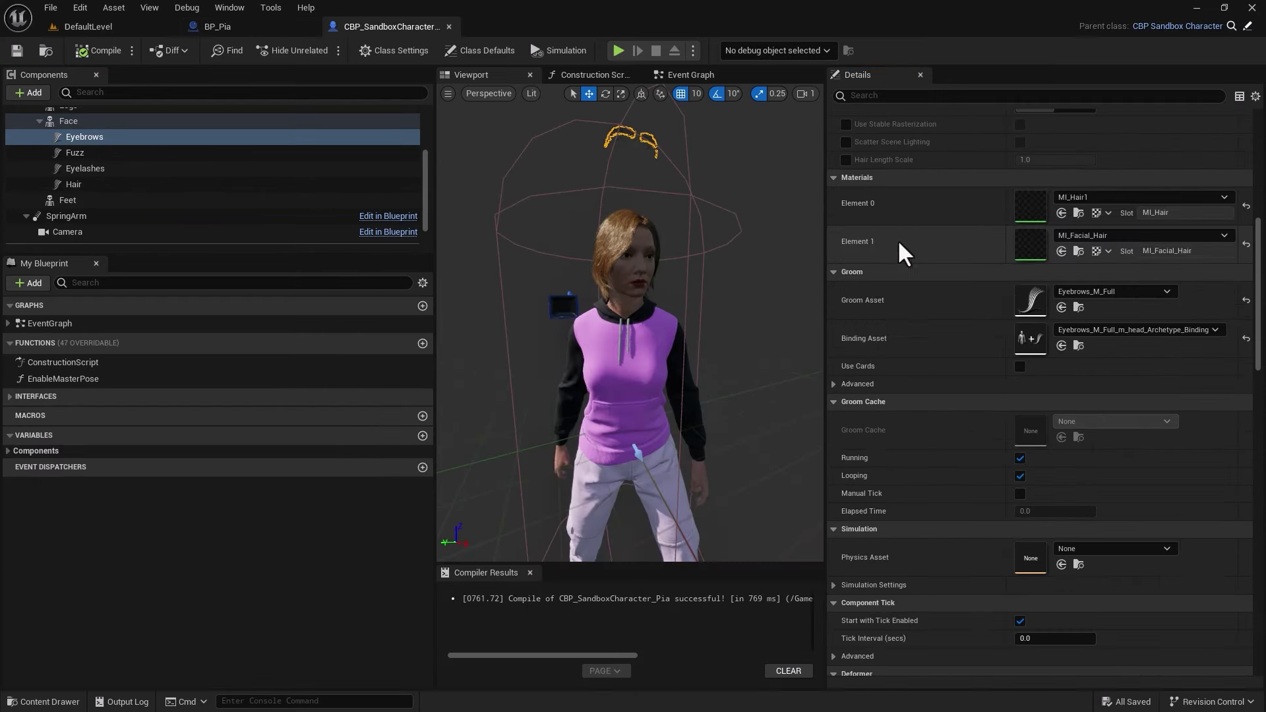
pyautogui.click(1060, 212)
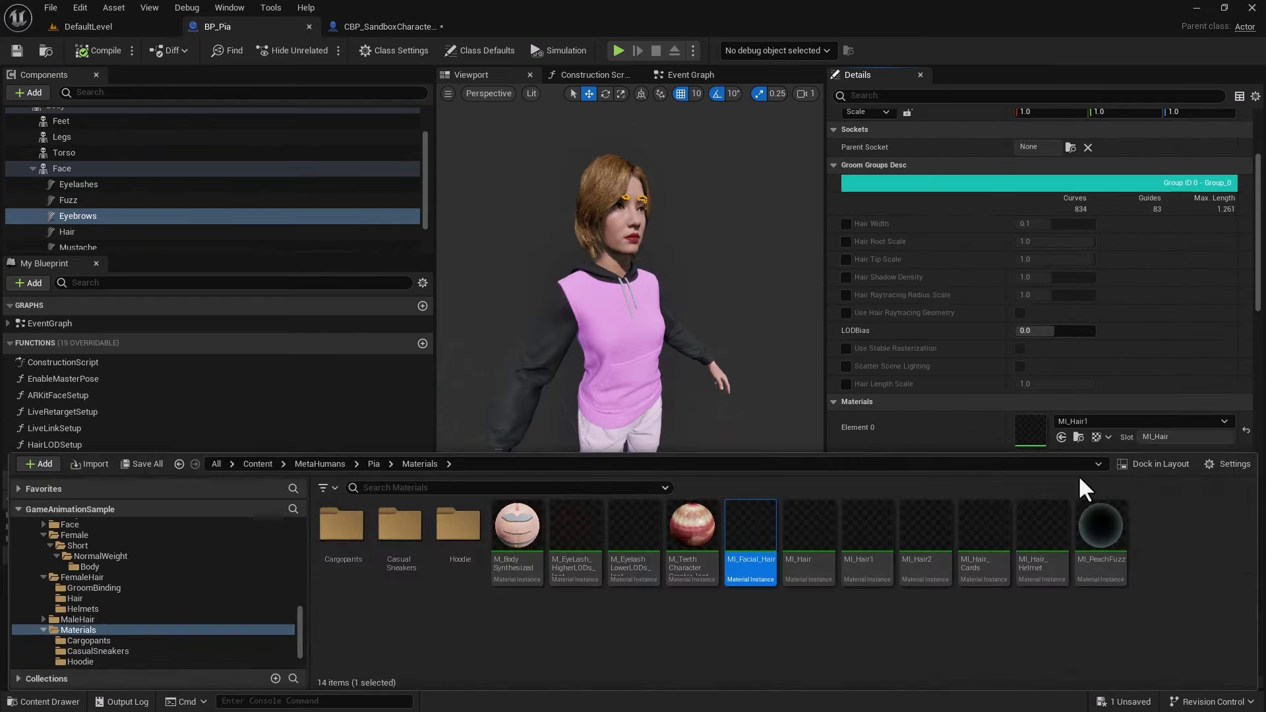
# Assign Pia's Eyebrows_S_FlatThin groom to the sandbox eyebrows, locate the eyebrow binding, and select Pia's Fuzz.
pyautogui.click(396, 26)
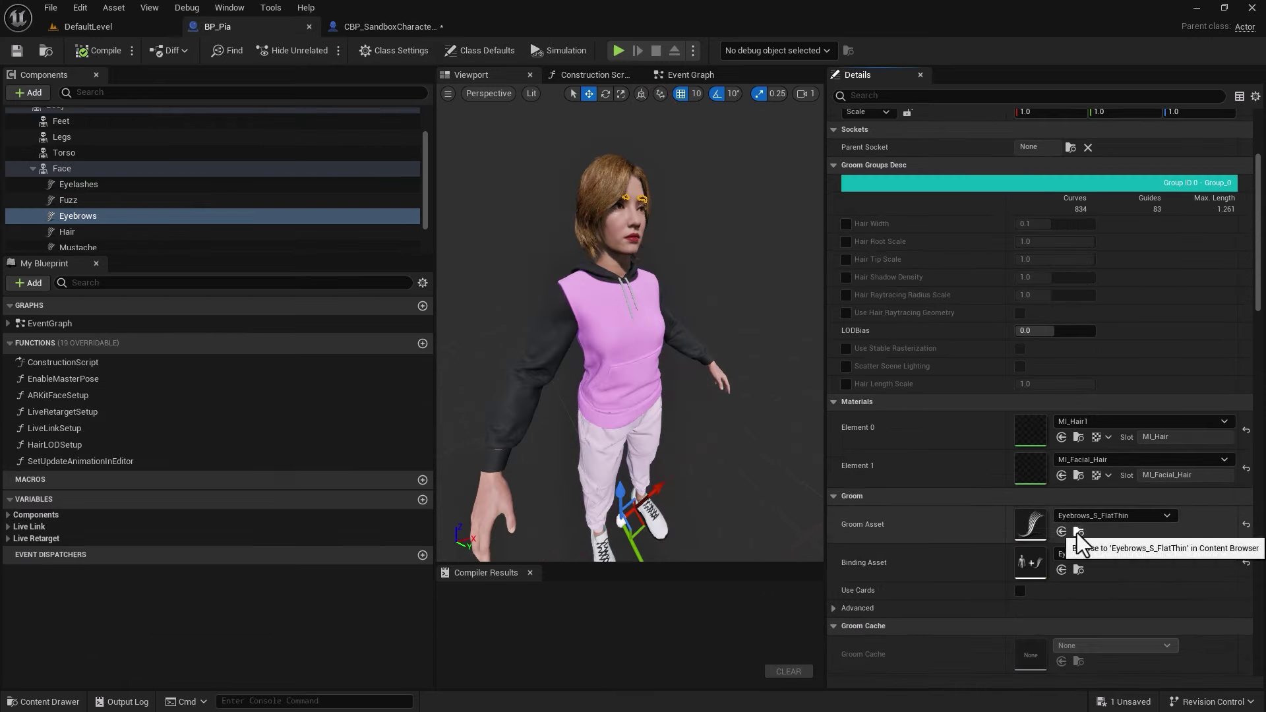
pyautogui.click(1079, 527)
pyautogui.click(347, 30)
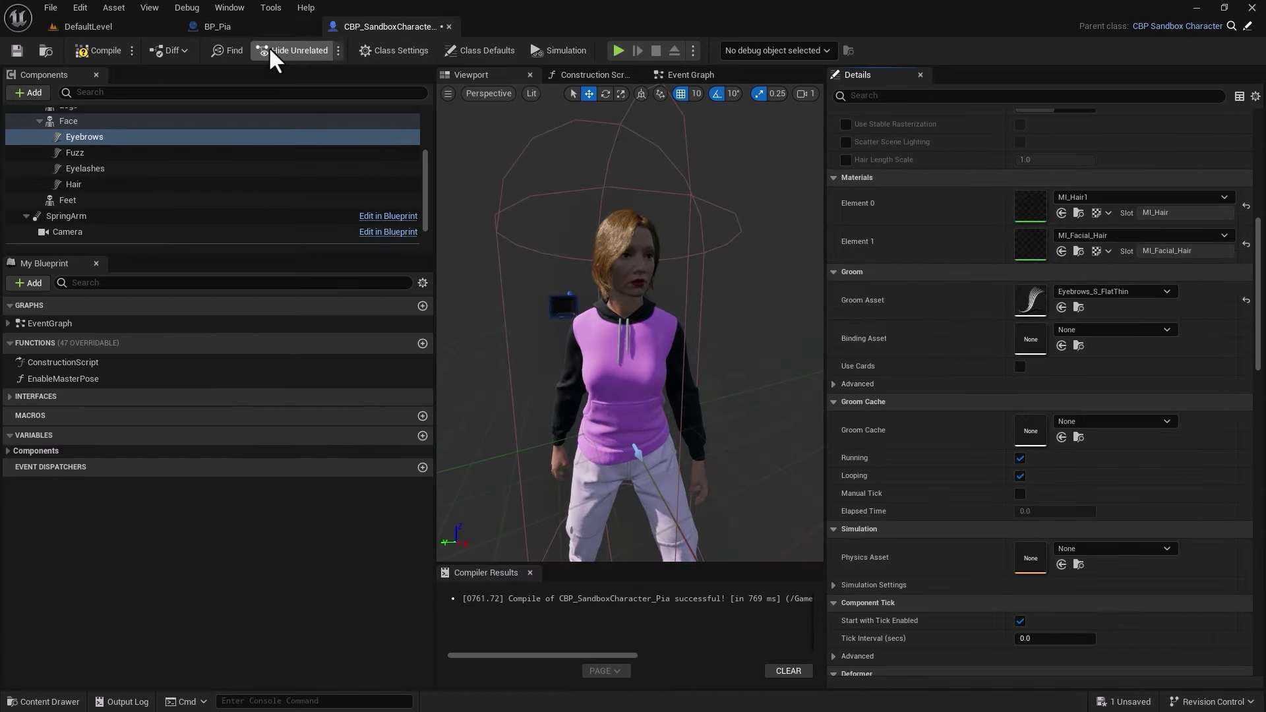
pyautogui.click(264, 26)
pyautogui.click(1079, 565)
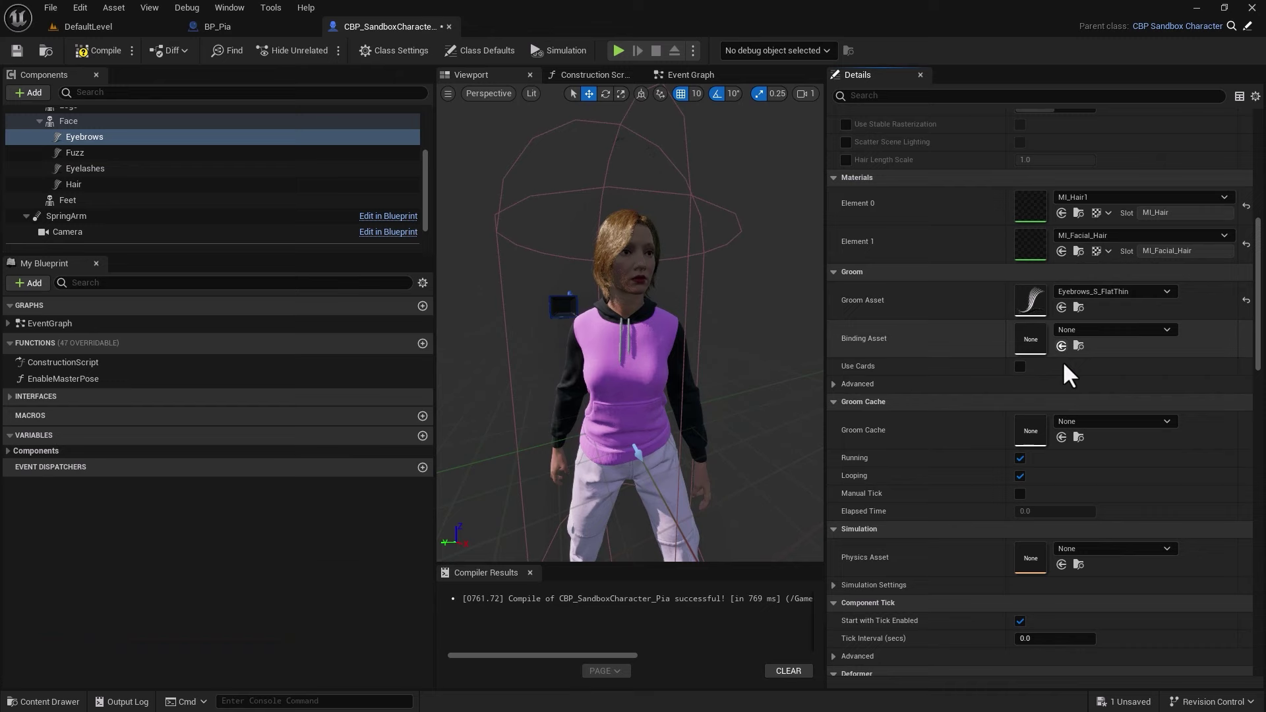
pyautogui.click(270, 26)
pyautogui.click(218, 200)
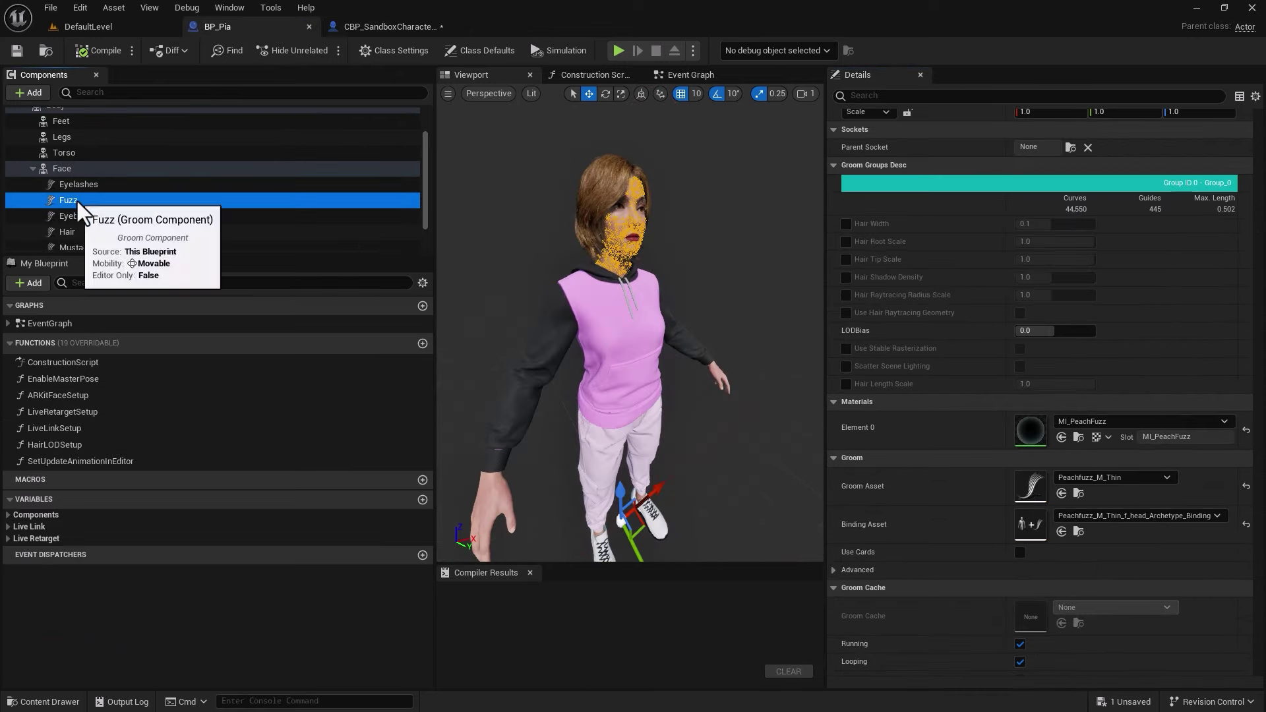
# Apply Pia's MI_PeachFuzz material to the sandbox character's Fuzz Element 0.
pyautogui.click(1079, 437)
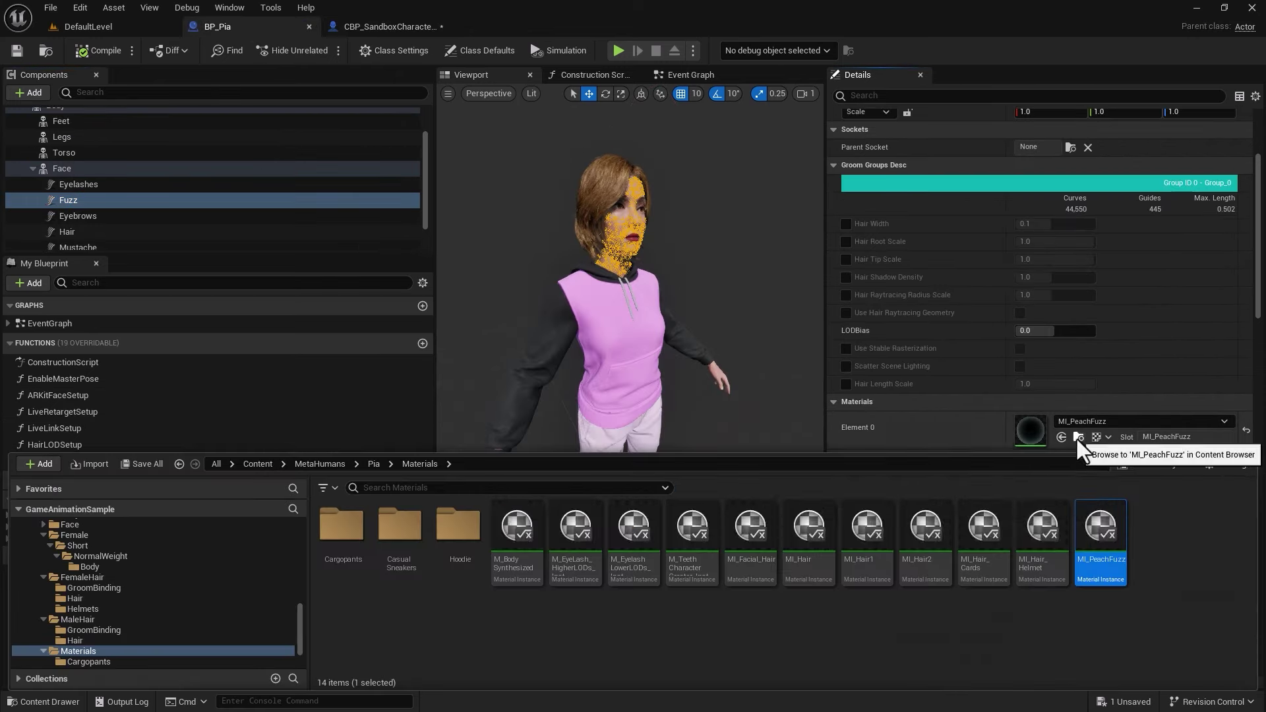
pyautogui.click(389, 26)
pyautogui.scroll(8, 1022, 395)
pyautogui.click(1061, 295)
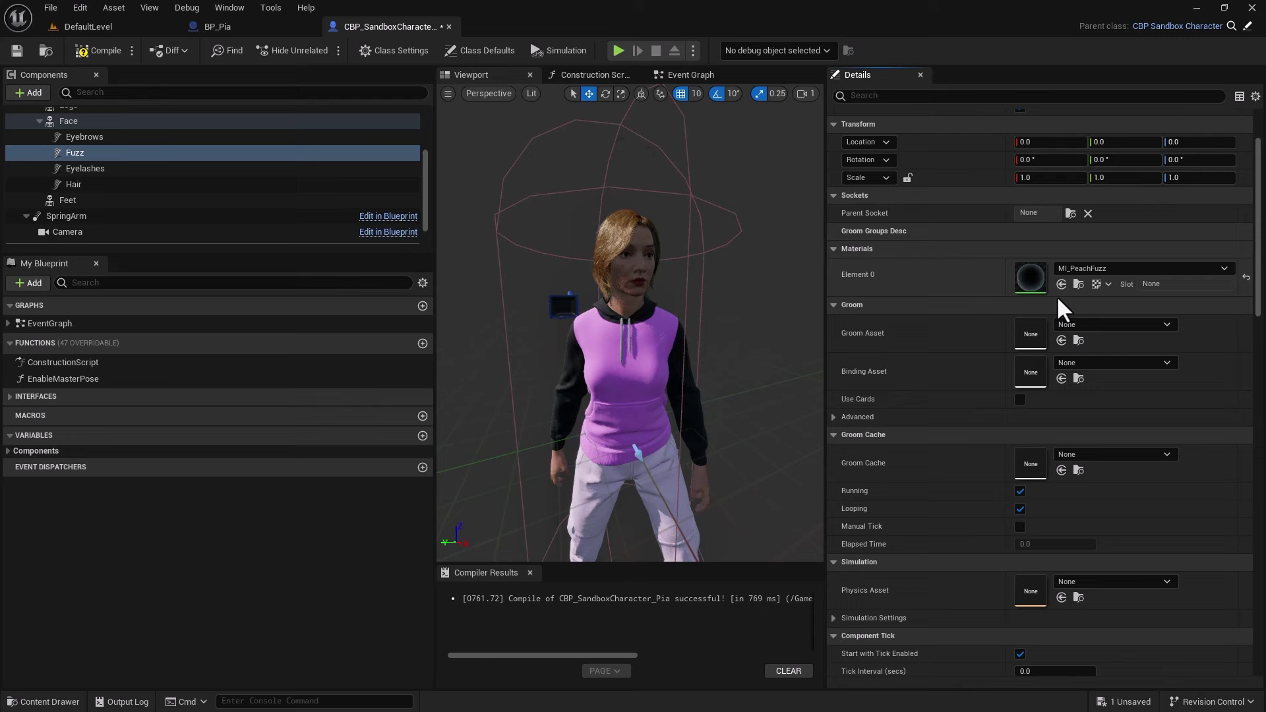
# Assign the Peachfuzz_M_Thin groom to the sandbox Fuzz and locate Pia's fuzz binding asset.
pyautogui.click(261, 27)
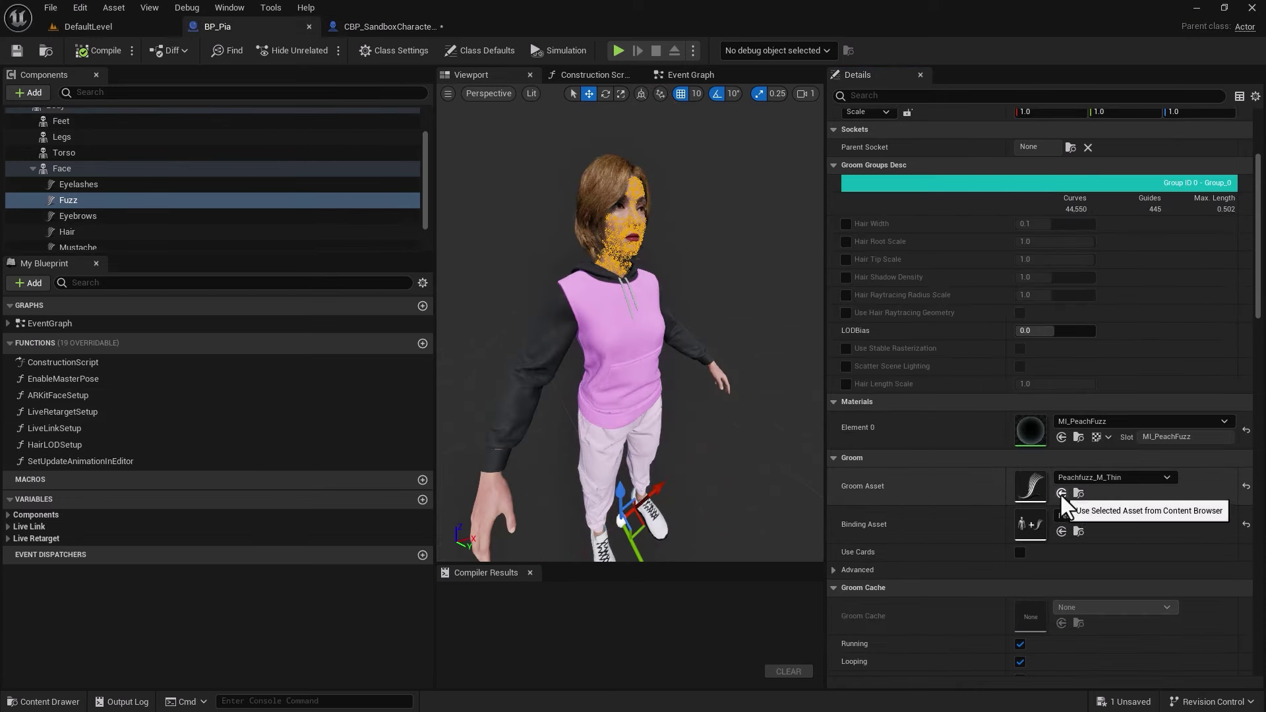
pyautogui.click(1079, 494)
pyautogui.click(395, 26)
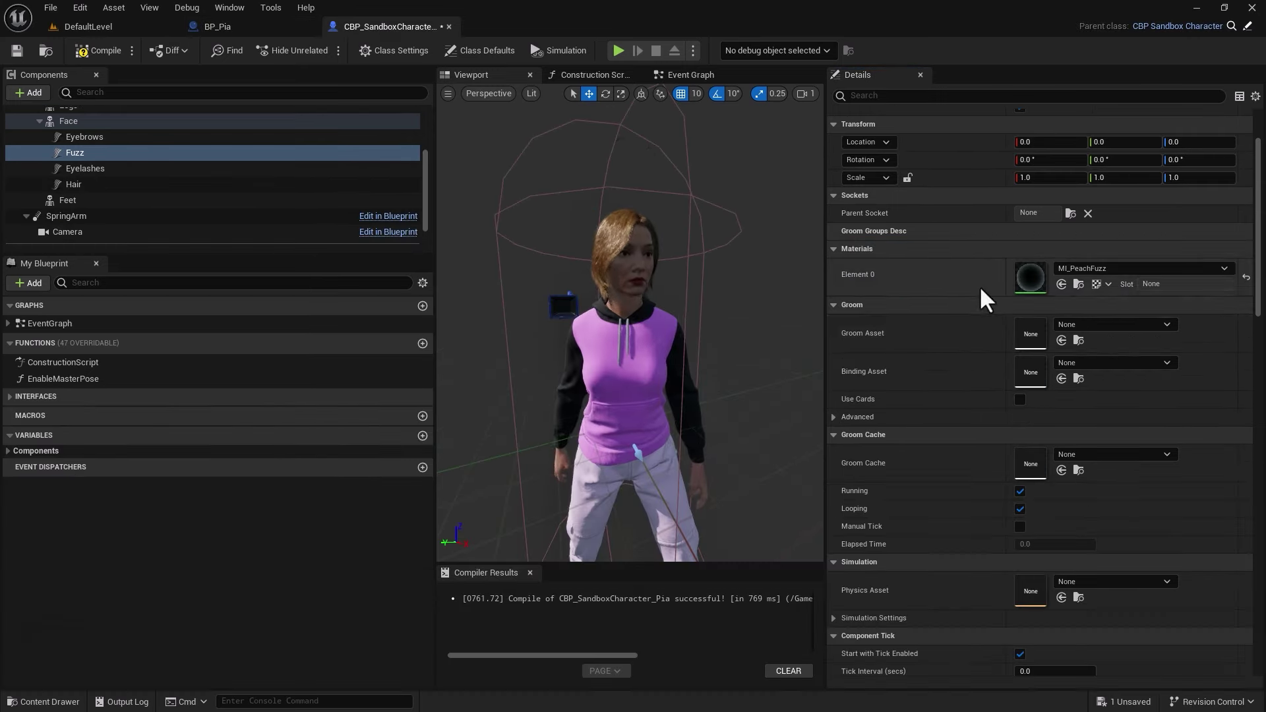
pyautogui.click(1061, 349)
pyautogui.click(267, 29)
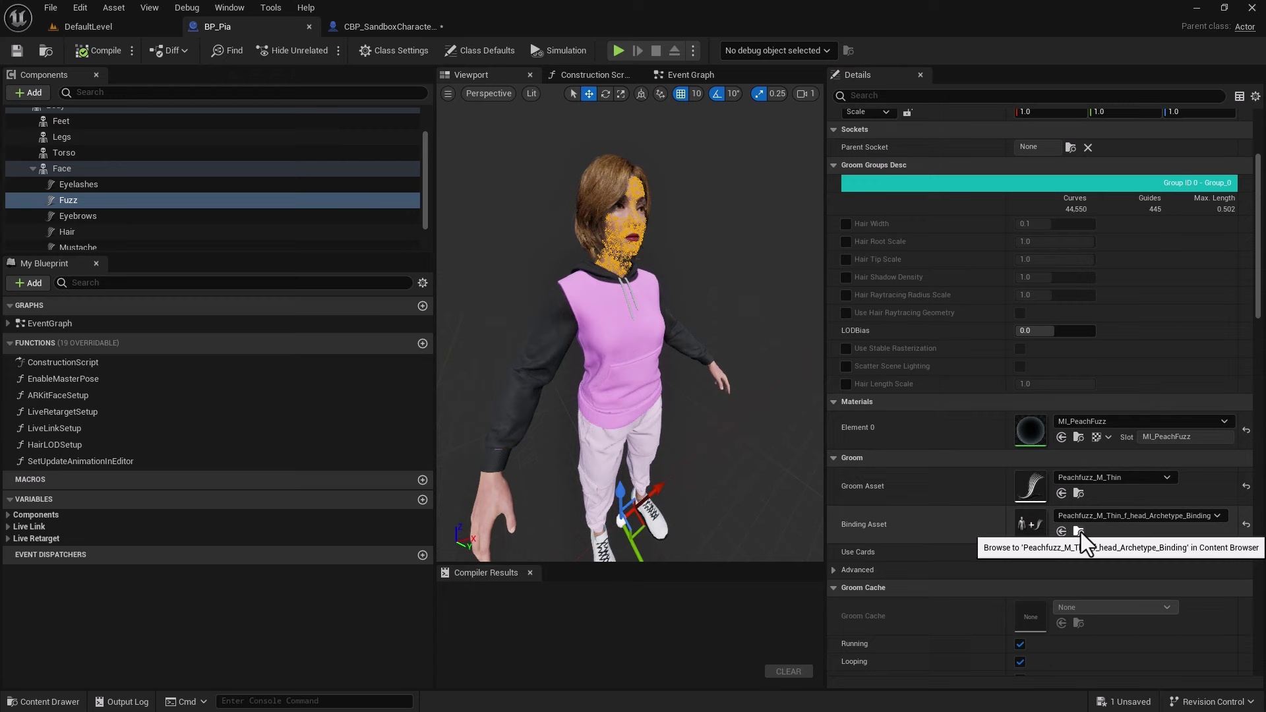
pyautogui.click(1081, 533)
pyautogui.click(389, 26)
# Set the matching Fuzz binding asset, then select Eyelashes in both BP_Pia and the sandbox character.
pyautogui.click(1061, 598)
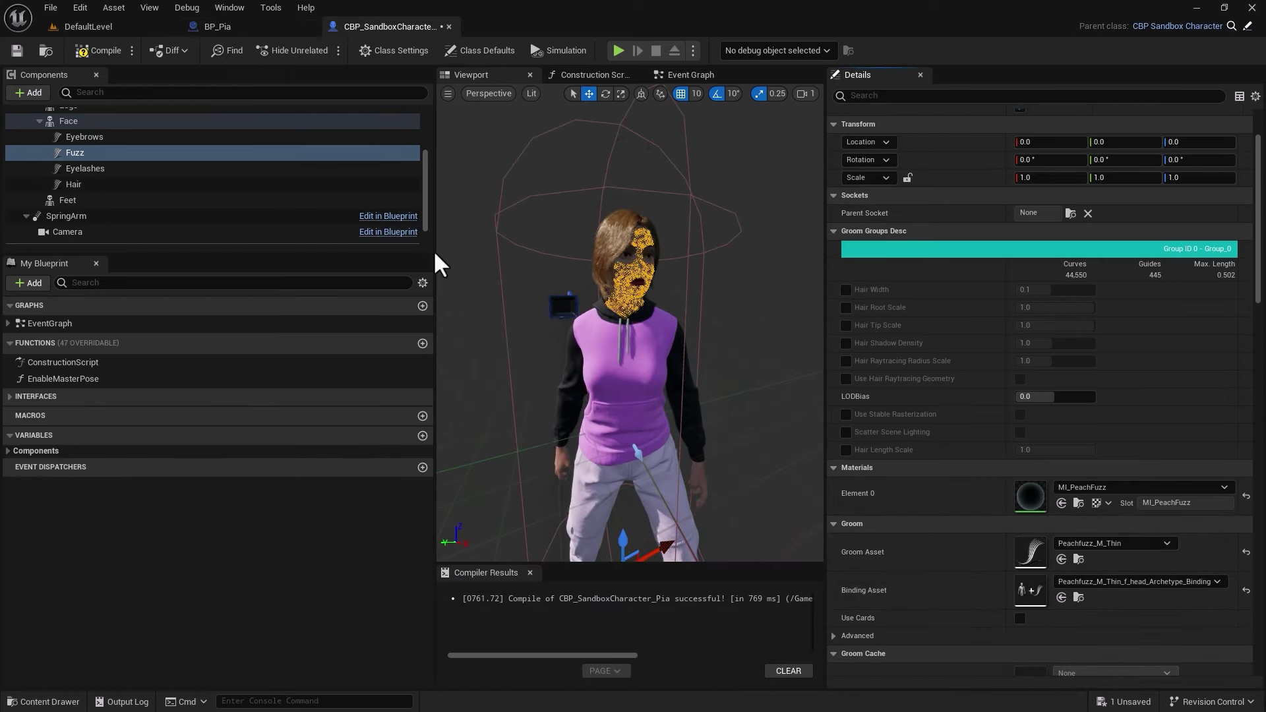
pyautogui.click(263, 27)
pyautogui.click(66, 186)
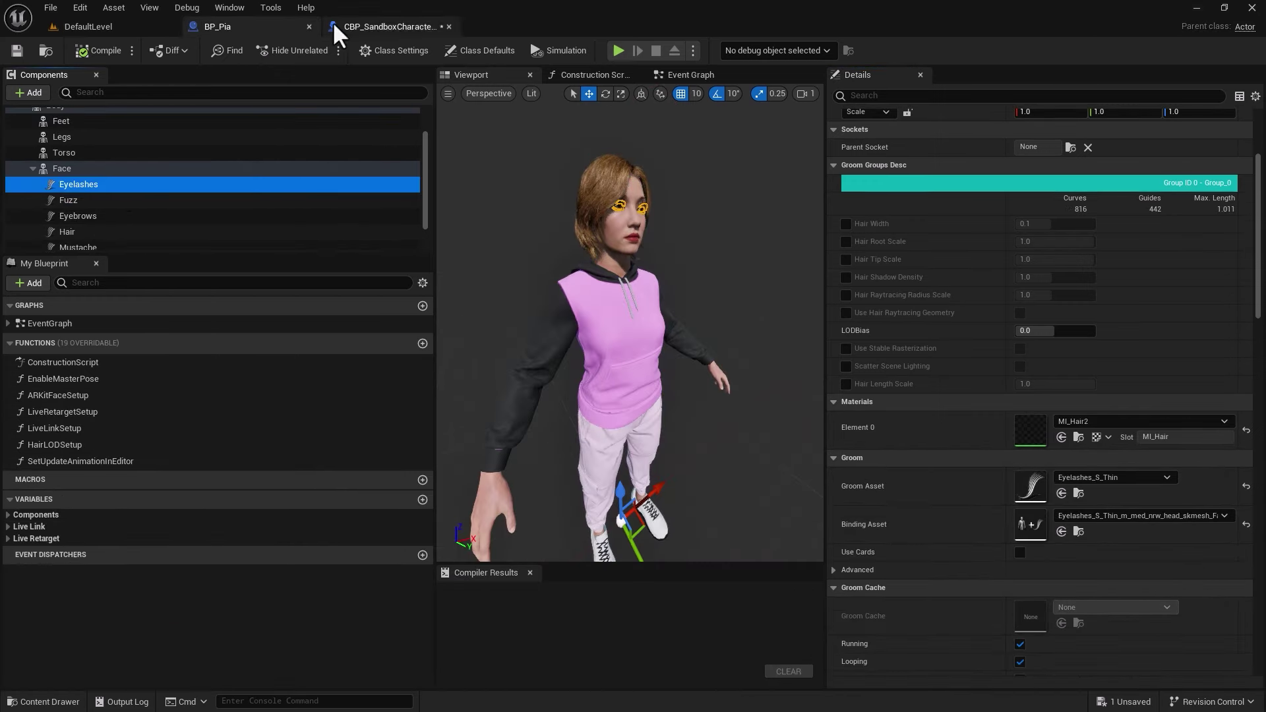
pyautogui.click(369, 26)
pyautogui.click(82, 168)
pyautogui.click(218, 26)
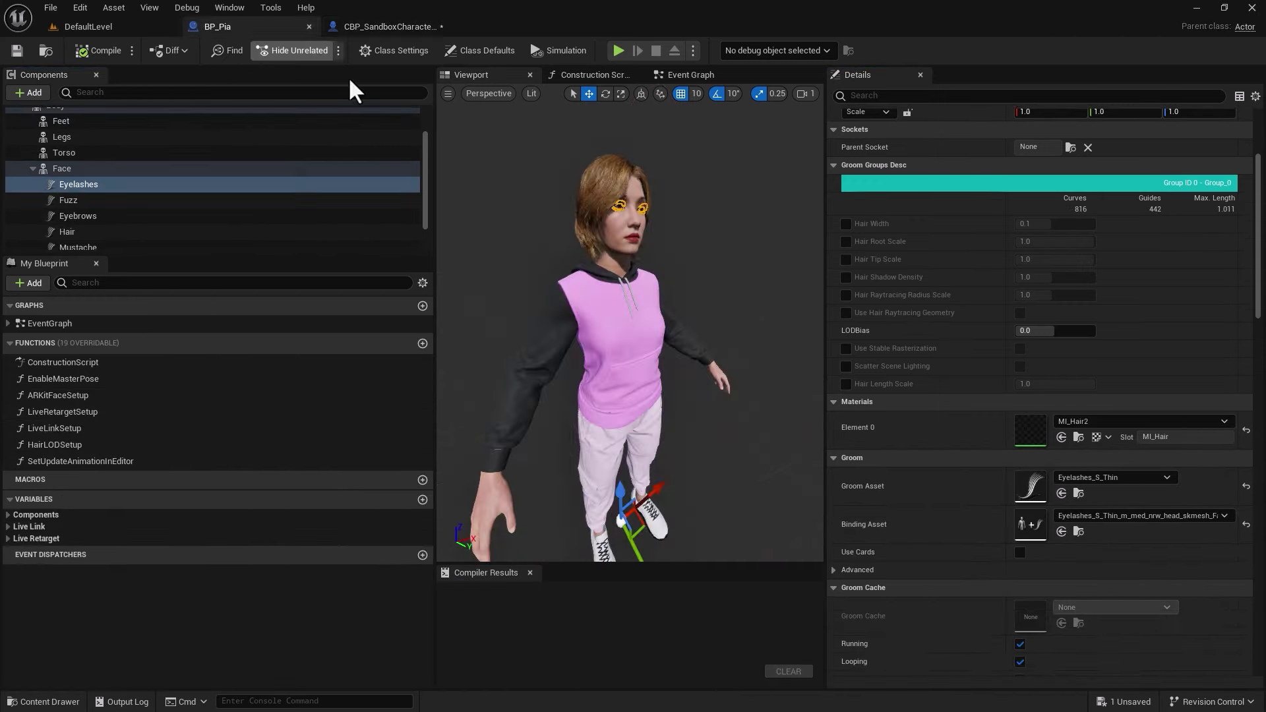
# Copy Pia's MI_Hair2 material, Eyelashes_S_Thin groom and eyelash binding onto the sandbox character's eyelashes.
pyautogui.click(1078, 436)
pyautogui.click(385, 26)
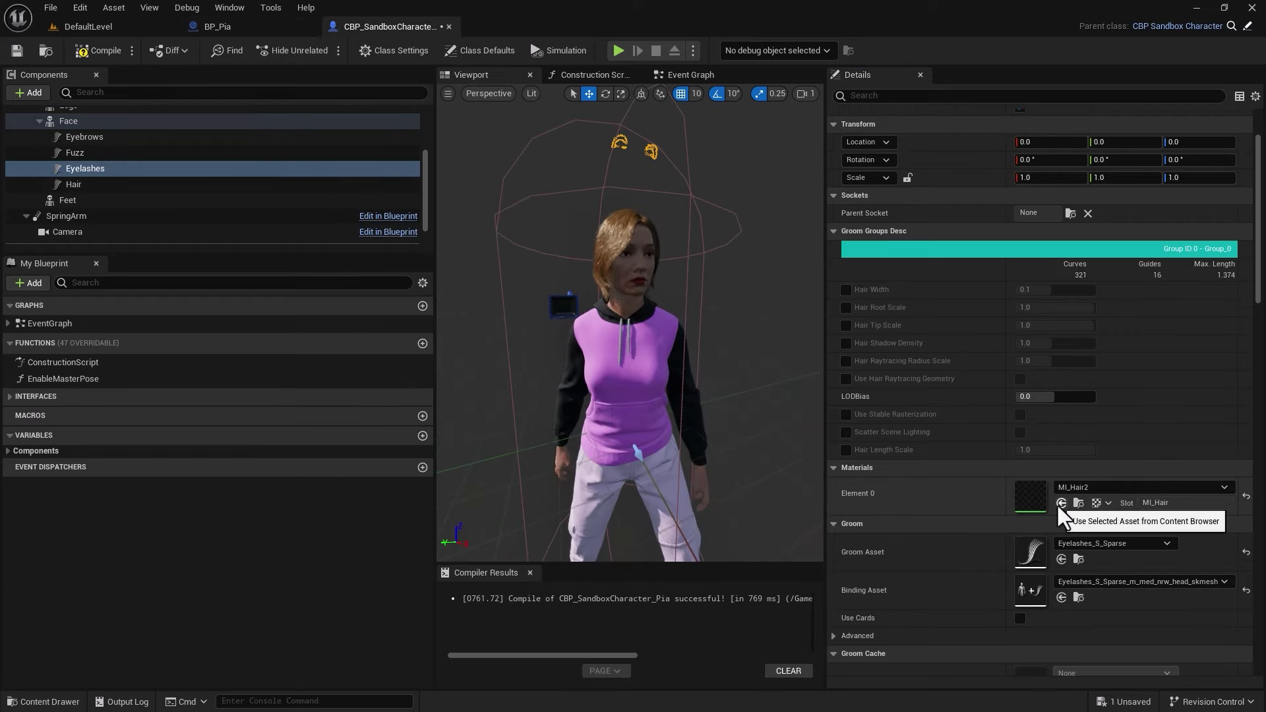
pyautogui.click(217, 26)
pyautogui.click(1079, 494)
pyautogui.click(385, 26)
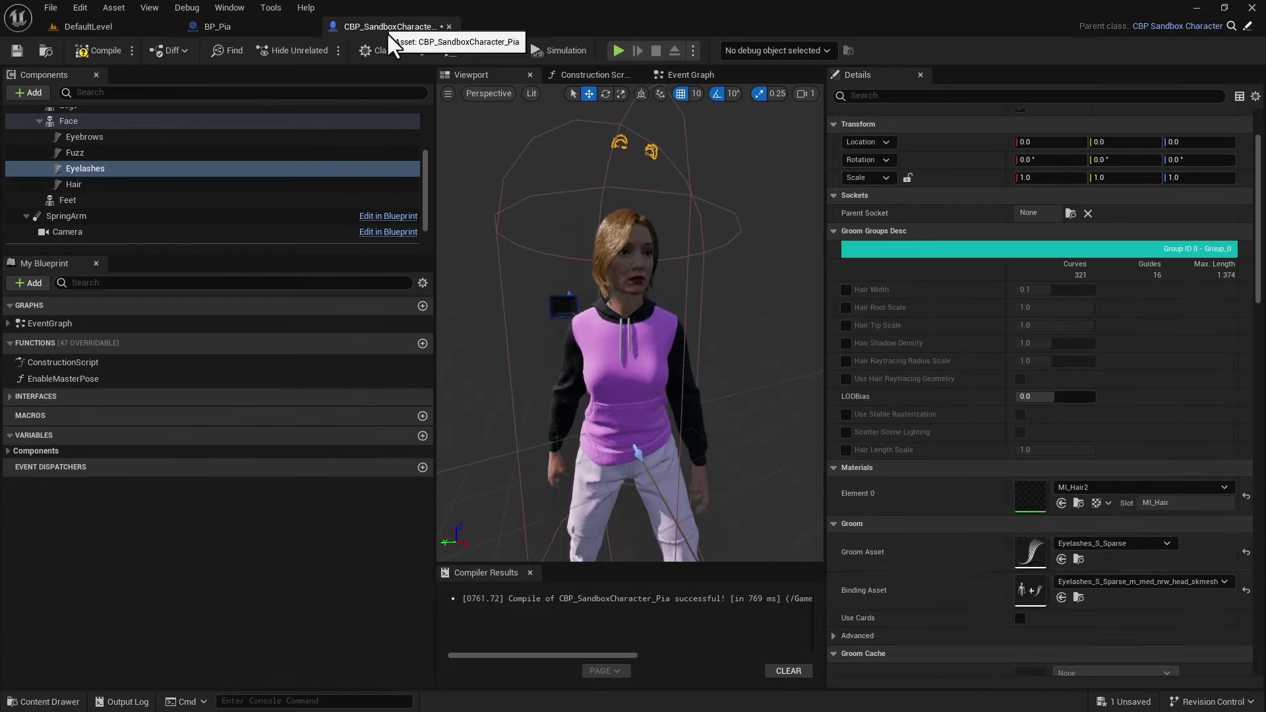
pyautogui.click(217, 26)
pyautogui.click(1079, 521)
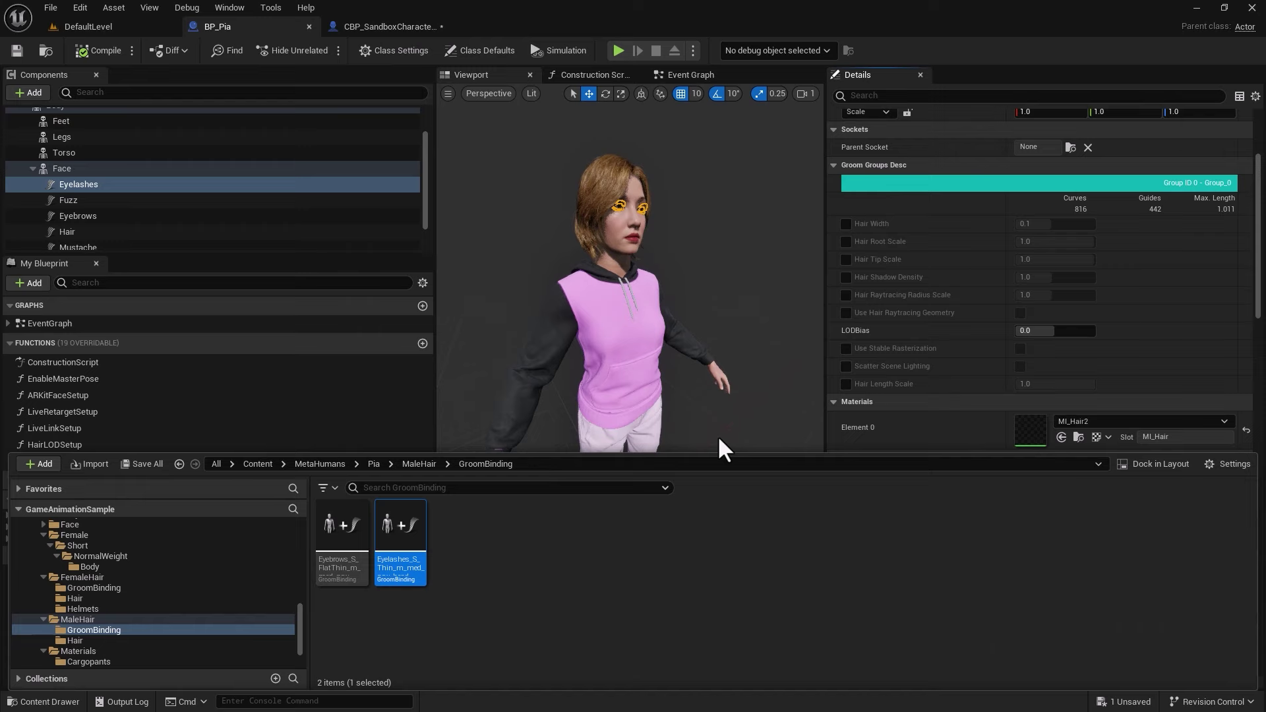
pyautogui.click(386, 26)
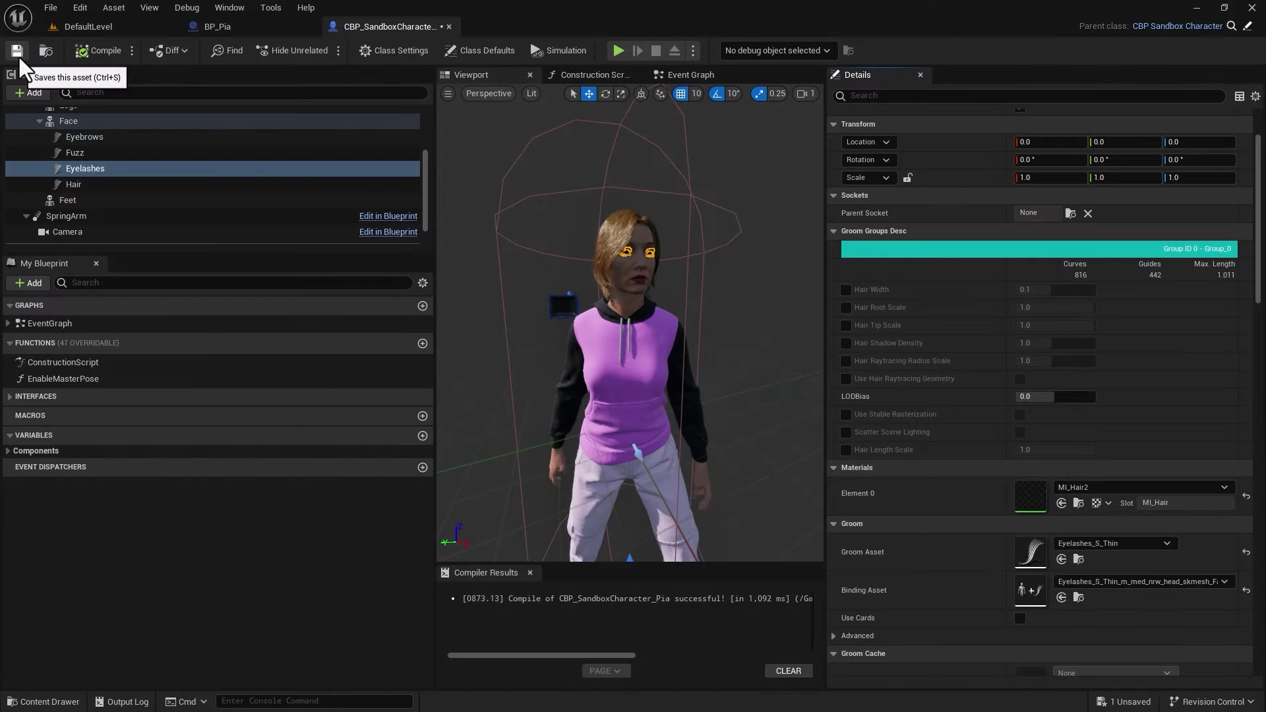
# Compare the Body components and offset the sandbox character's Body mesh to Y -30.
pyautogui.scroll(3, 69, 140)
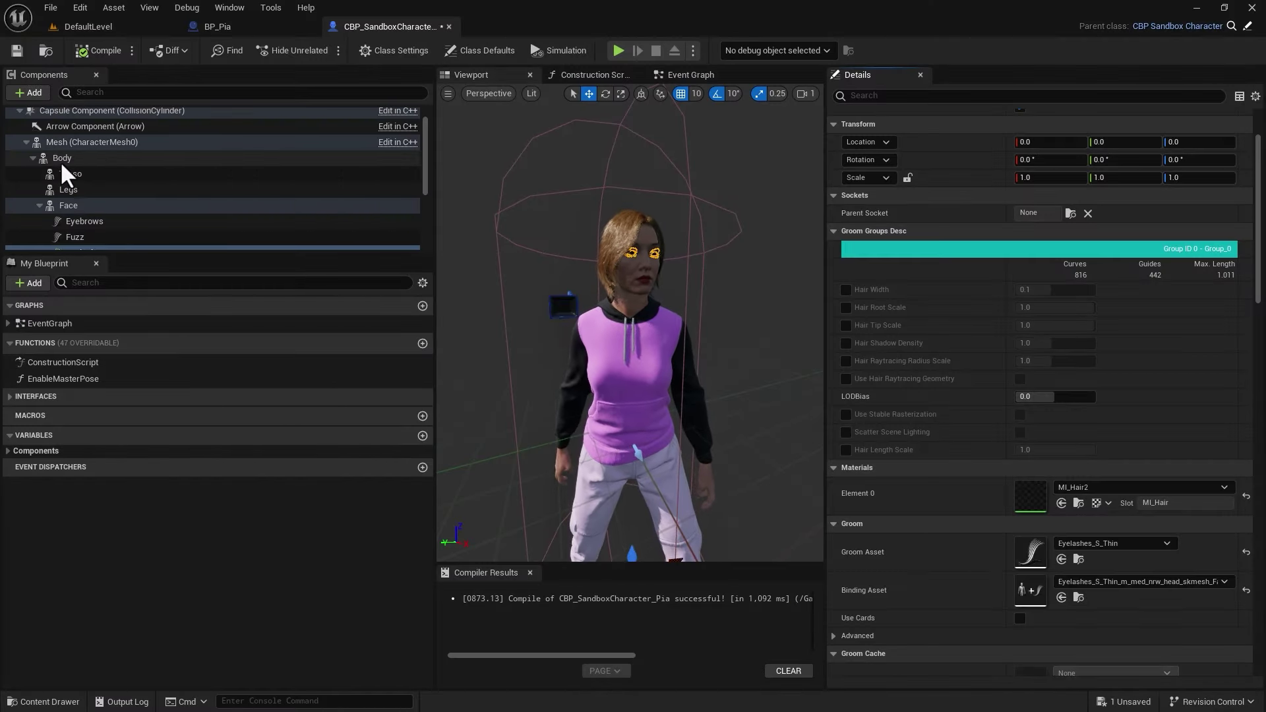
pyautogui.click(61, 161)
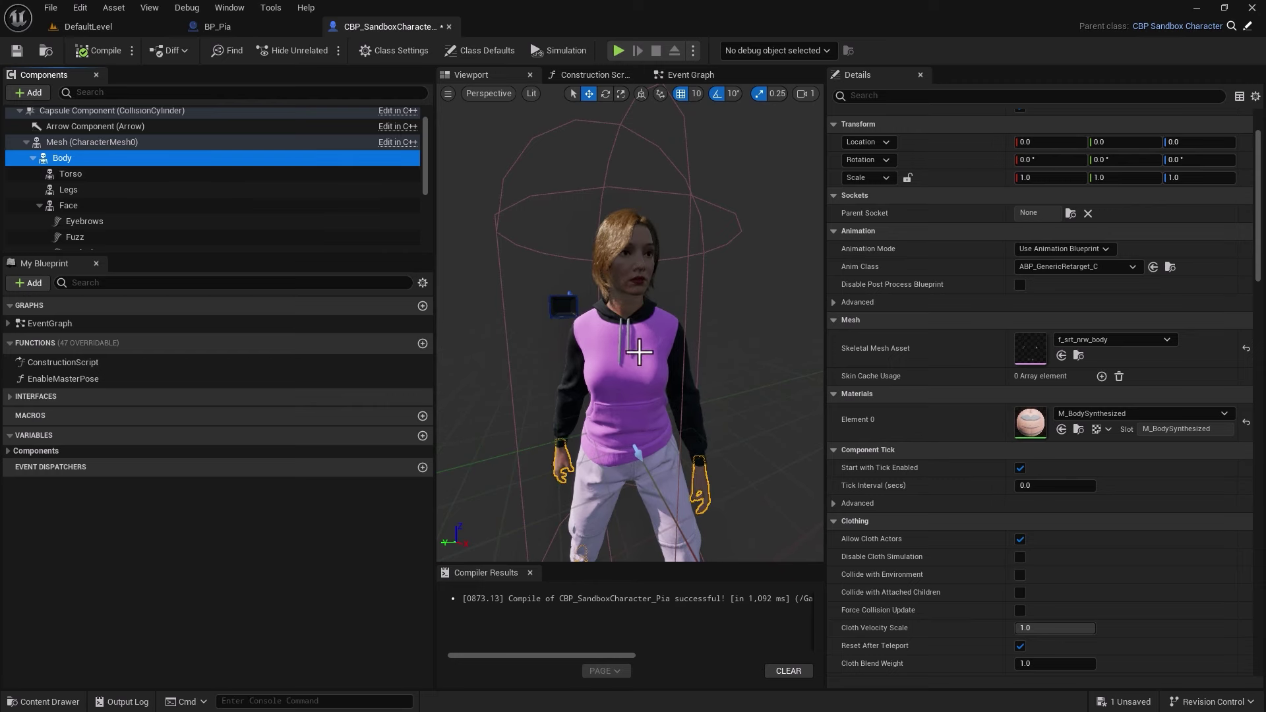
pyautogui.click(228, 27)
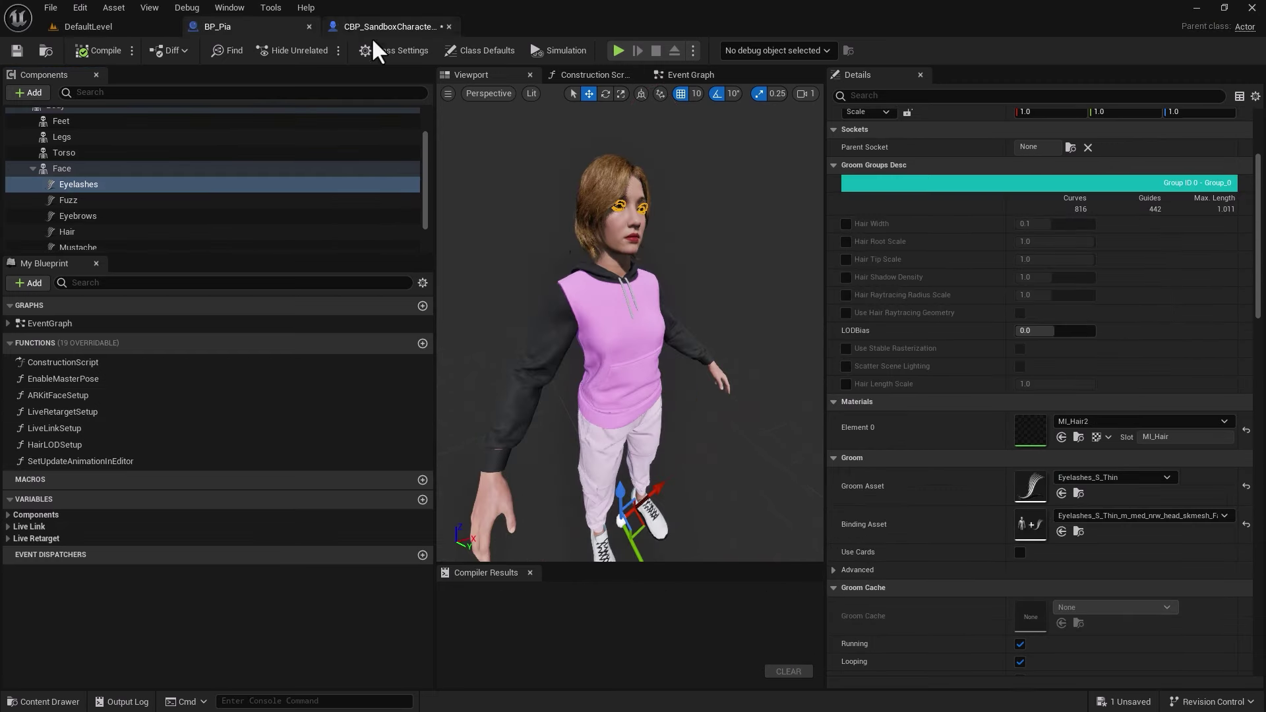
pyautogui.scroll(2, 66, 188)
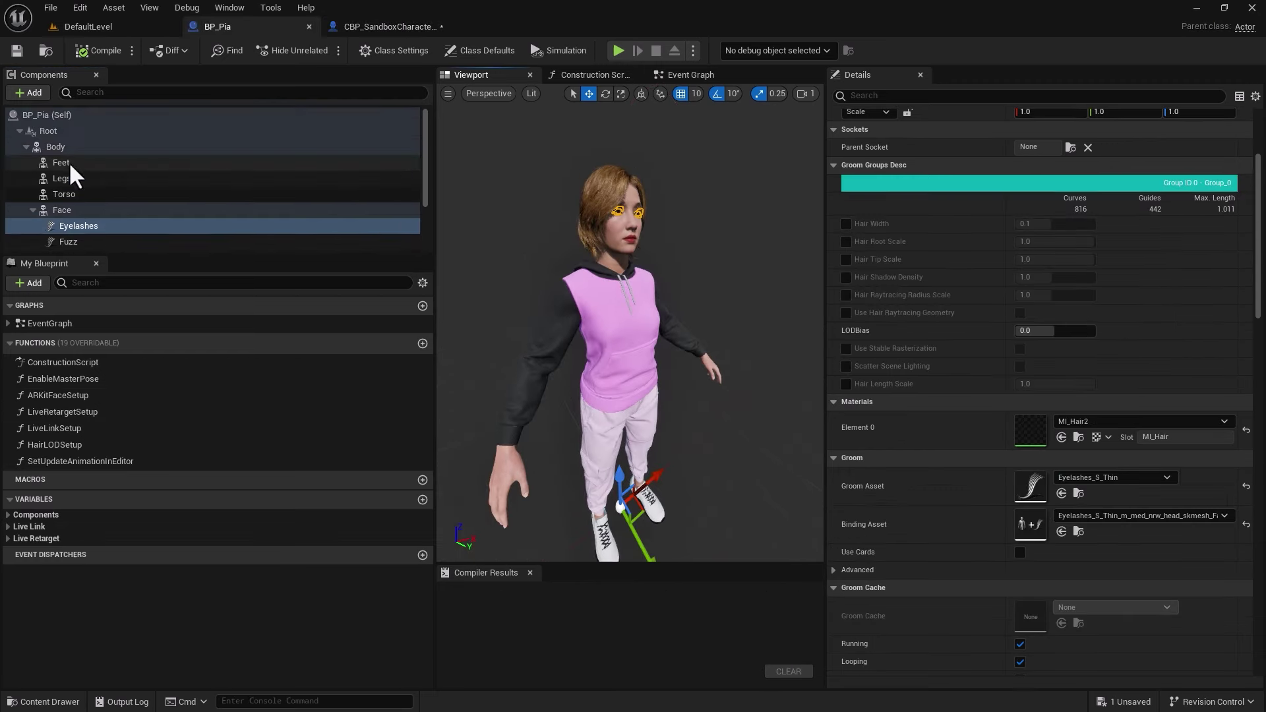
pyautogui.click(52, 153)
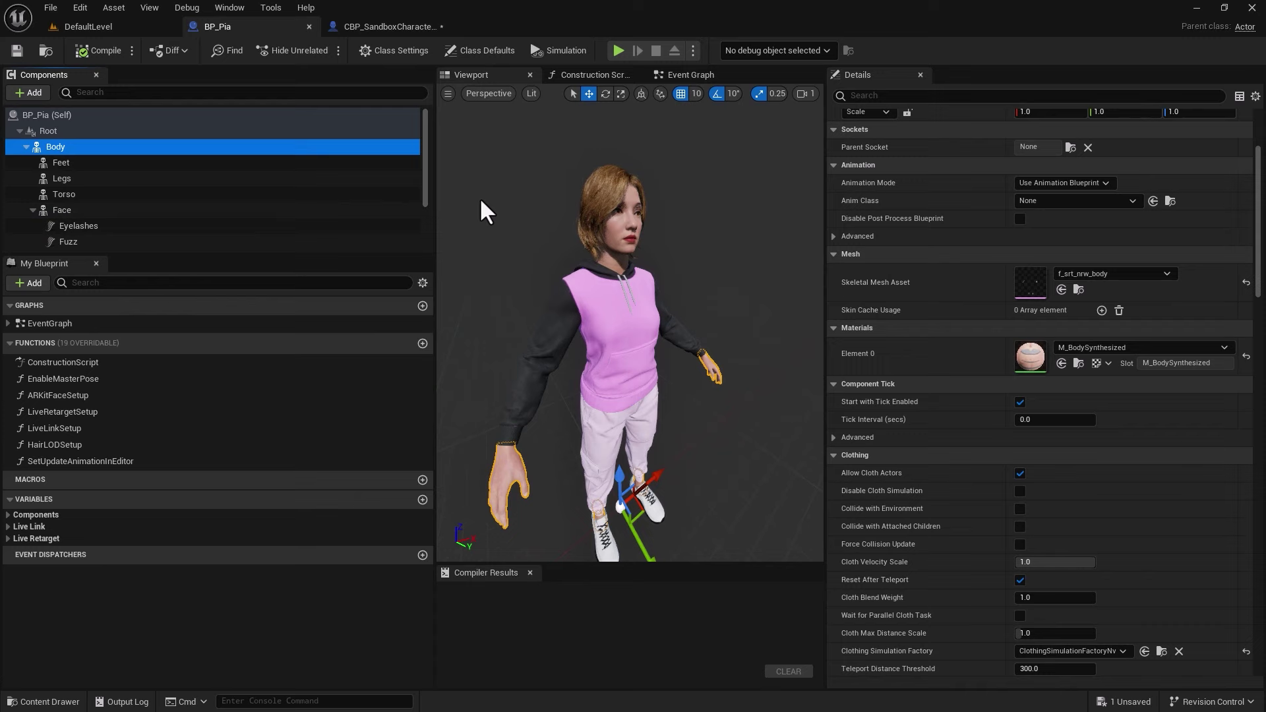
pyautogui.click(346, 25)
pyautogui.click(282, 30)
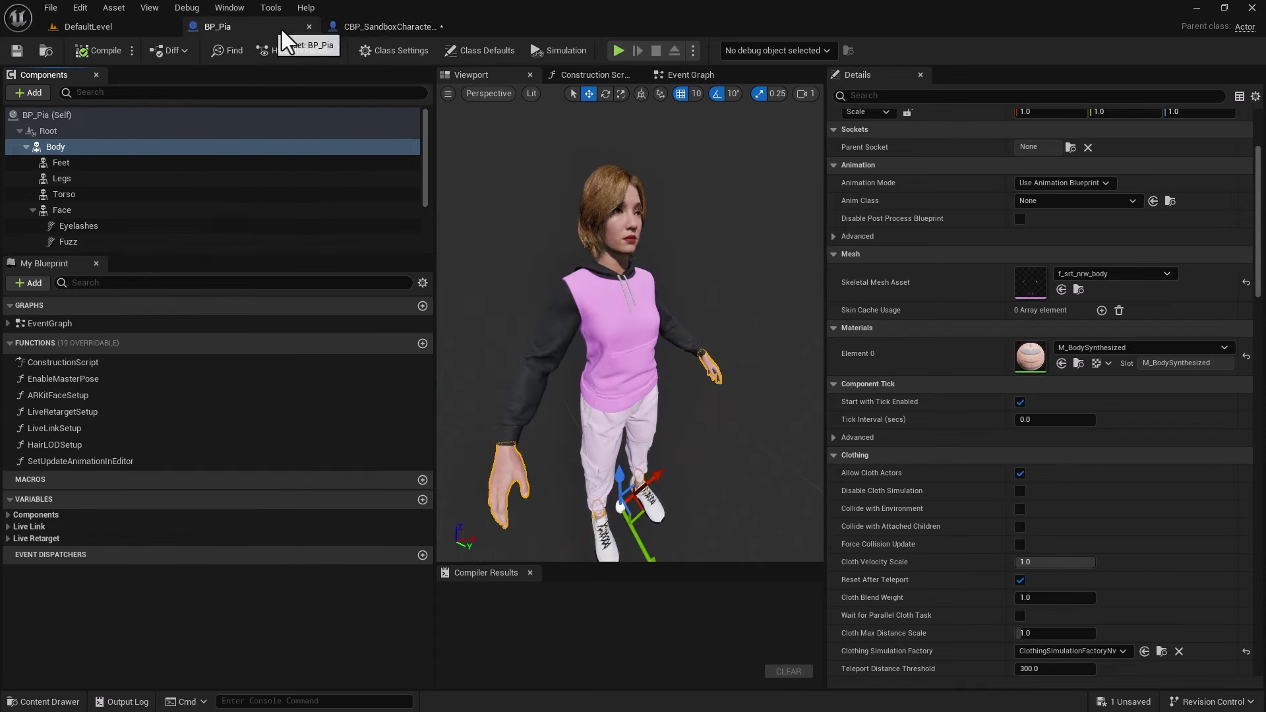
pyautogui.click(369, 27)
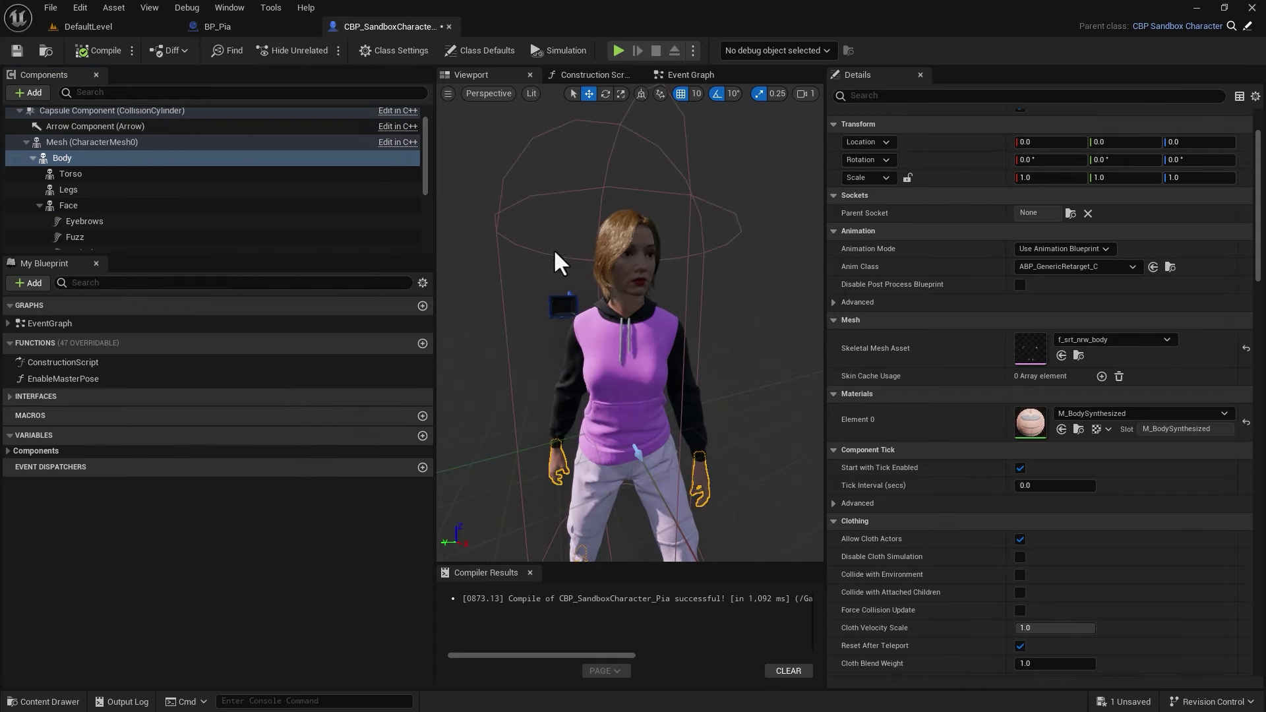
pyautogui.moveTo(1124, 142); pyautogui.dragTo(1108, 142)
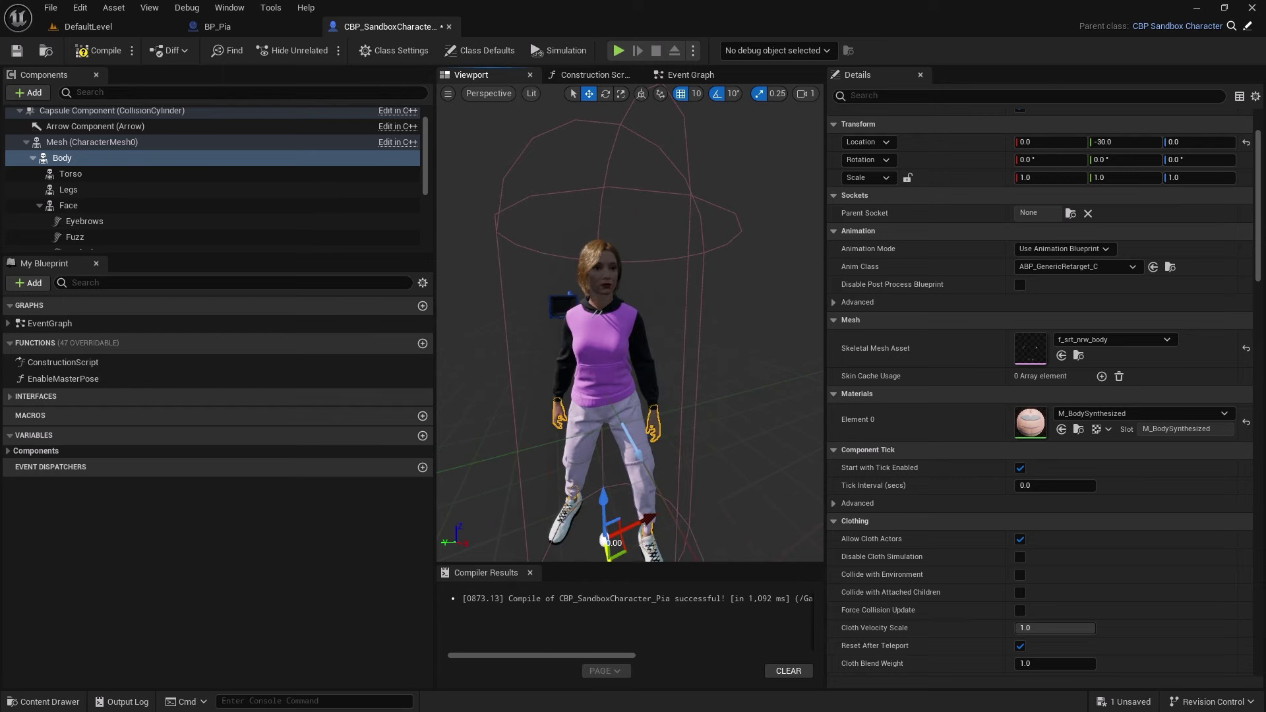
# Close BP_Pia, then compile and save the Pia sandbox character blueprint.
pyautogui.click(234, 30)
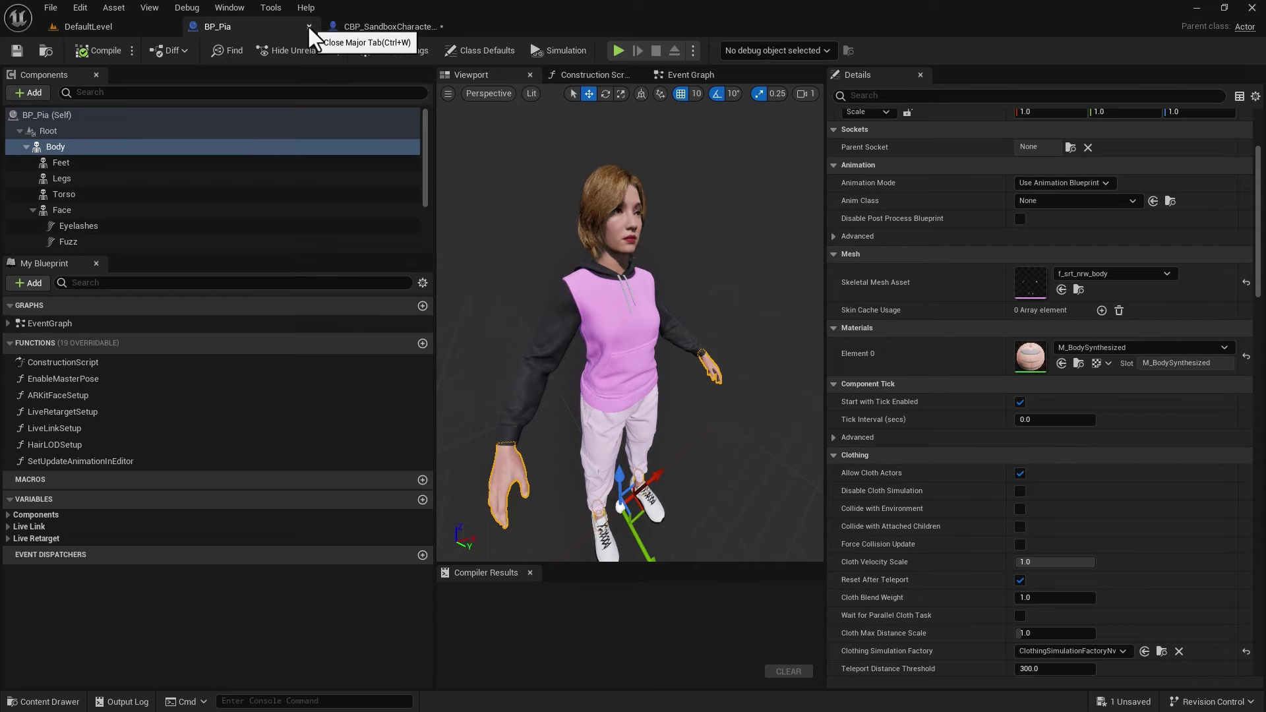
pyautogui.click(308, 26)
pyautogui.click(242, 30)
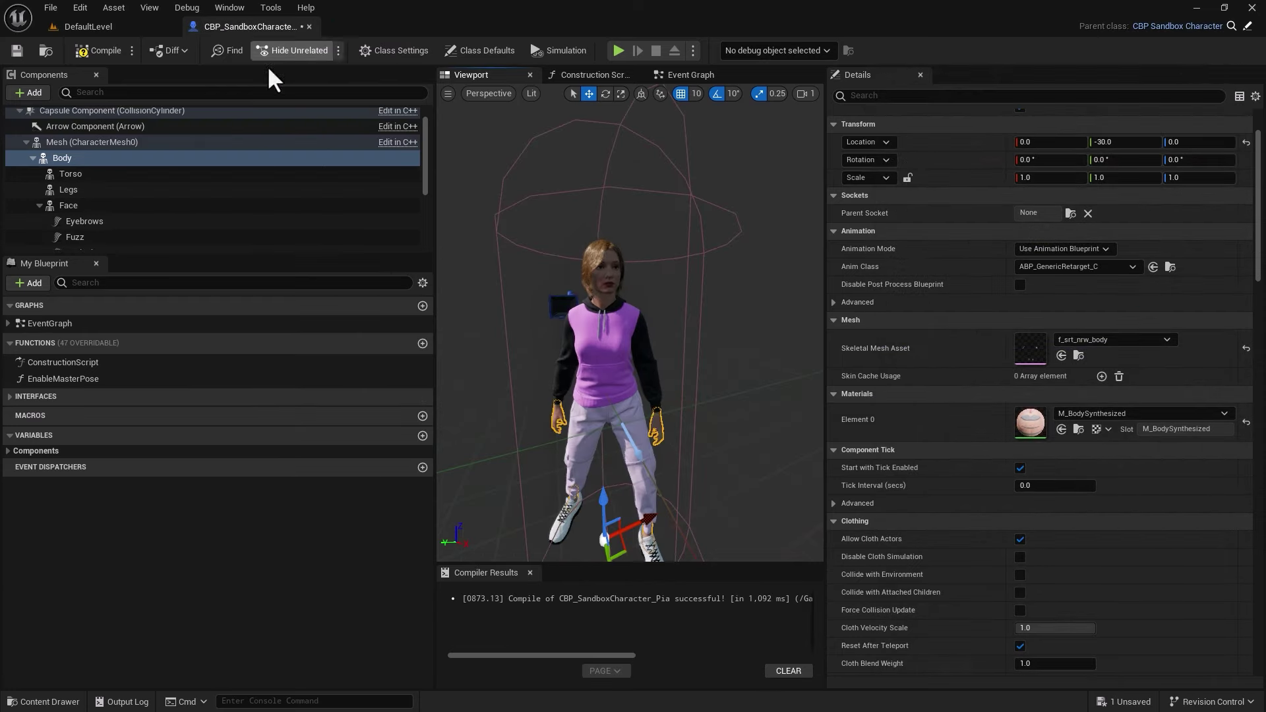
pyautogui.click(89, 52)
# Compile the character, return to DefaultLevel, and browse the Content Drawer to Blueprints > RetargetedCharacters.
pyautogui.click(15, 51)
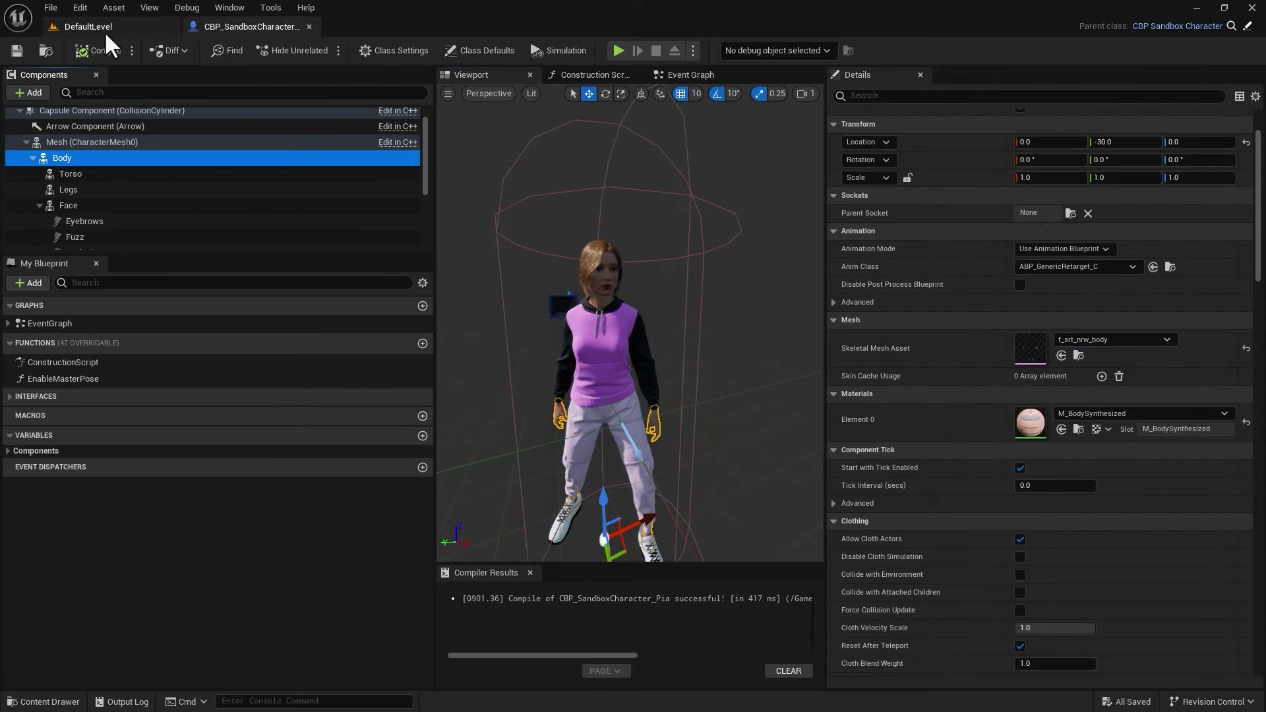
pyautogui.click(92, 27)
pyautogui.click(29, 701)
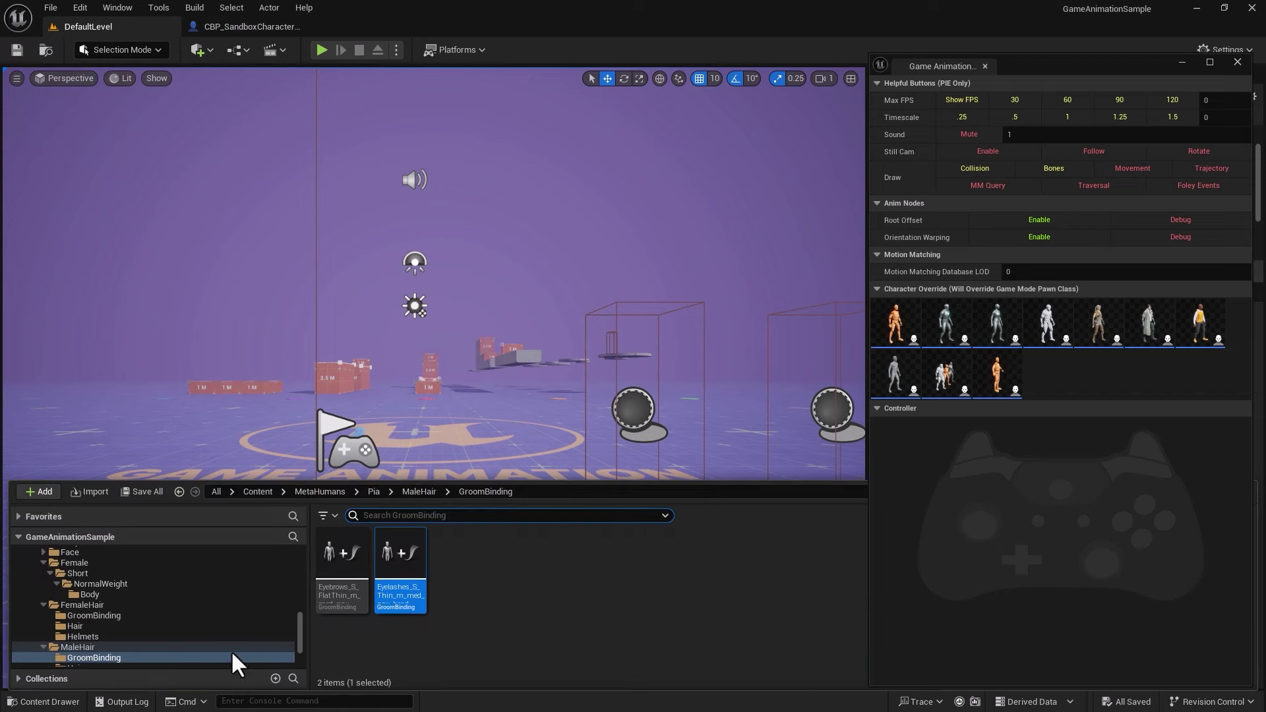
pyautogui.scroll(4, 77, 603)
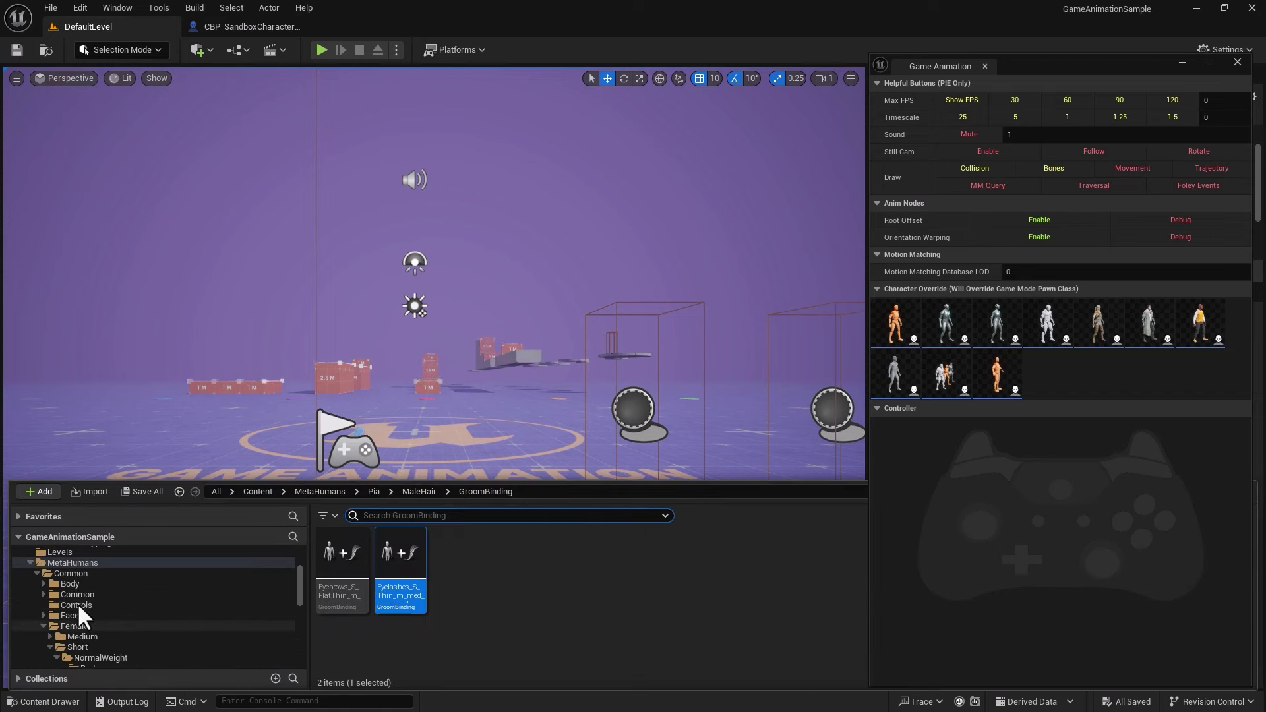
pyautogui.scroll(3, 74, 587)
pyautogui.click(66, 573)
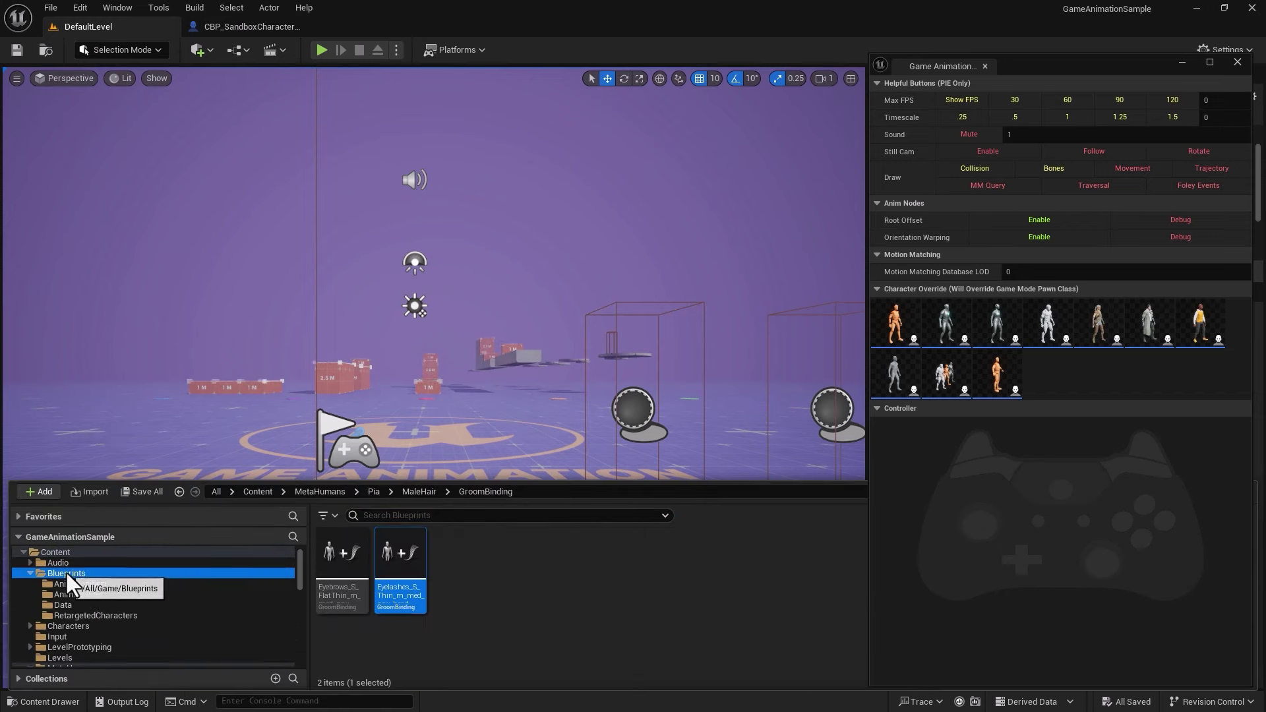
pyautogui.doubleClick(516, 579)
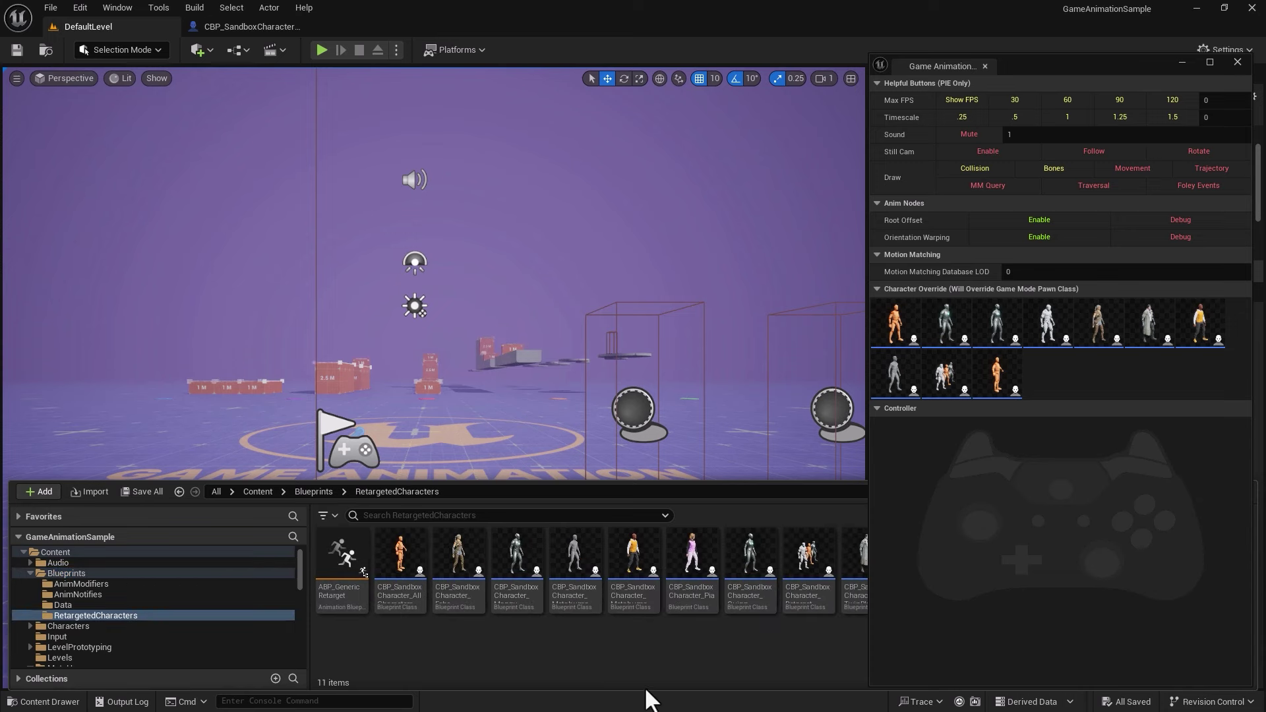
pyautogui.click(691, 549)
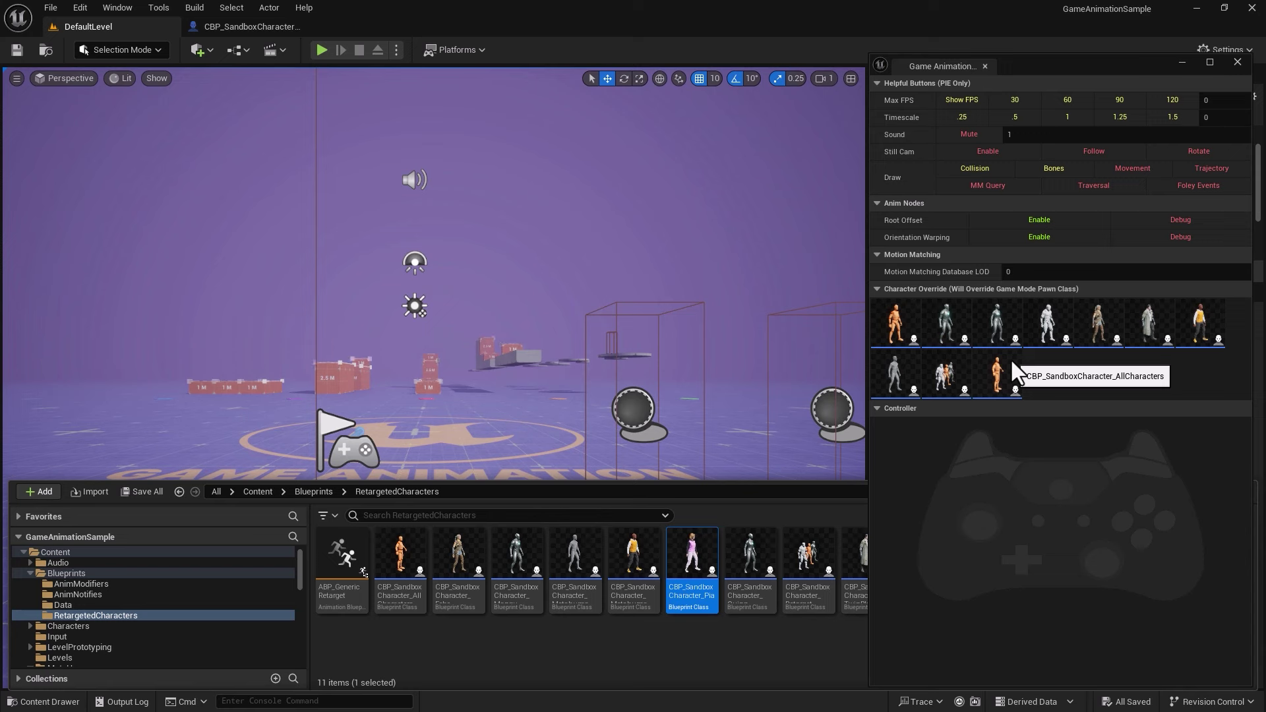
# Collapse the Blueprints and MetaHumans folders and open the Widgets folder.
pyautogui.moveTo(296, 579); pyautogui.dragTo(310, 602)
pyautogui.moveTo(300, 599); pyautogui.dragTo(293, 560)
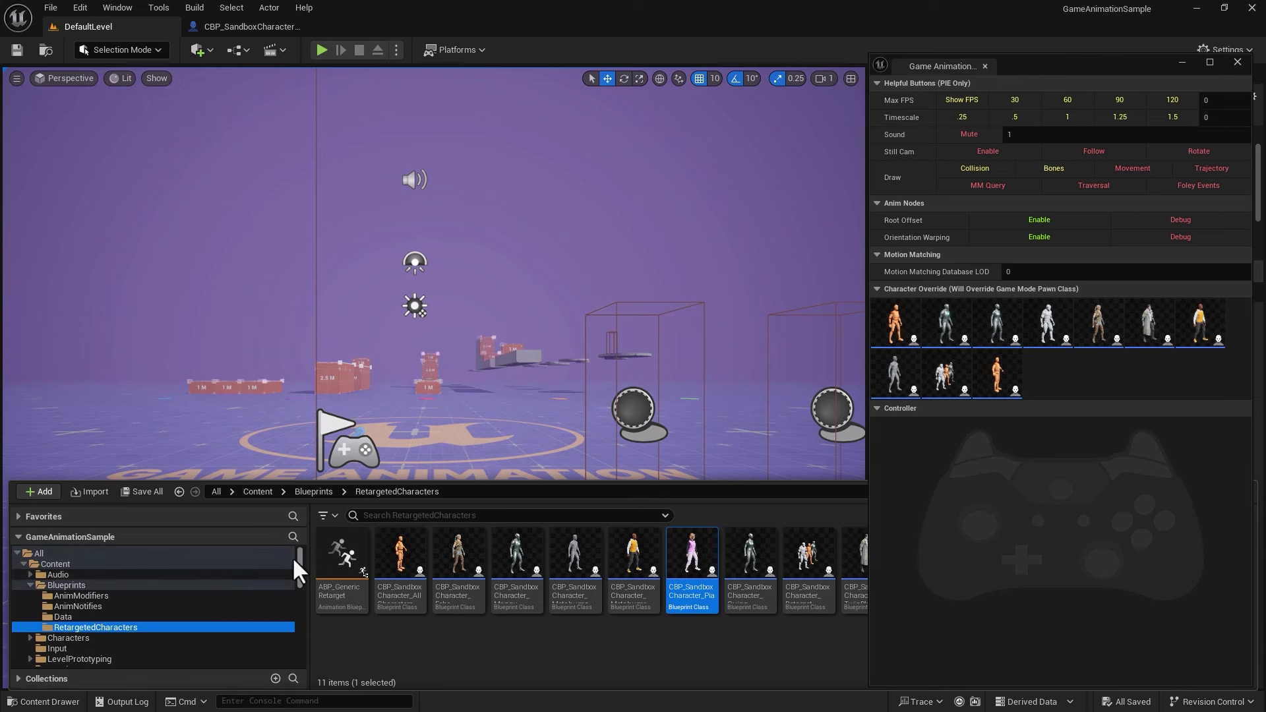
pyautogui.click(22, 585)
pyautogui.click(29, 585)
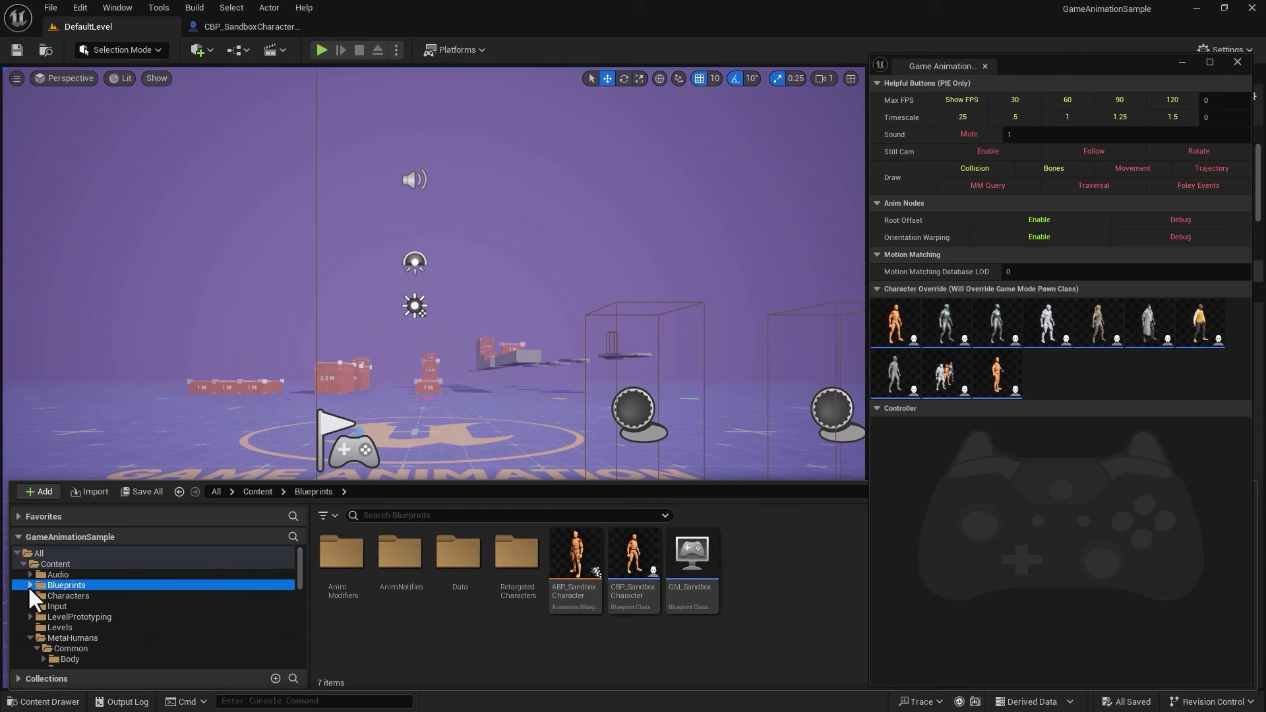
pyautogui.click(30, 637)
pyautogui.click(30, 638)
pyautogui.click(60, 648)
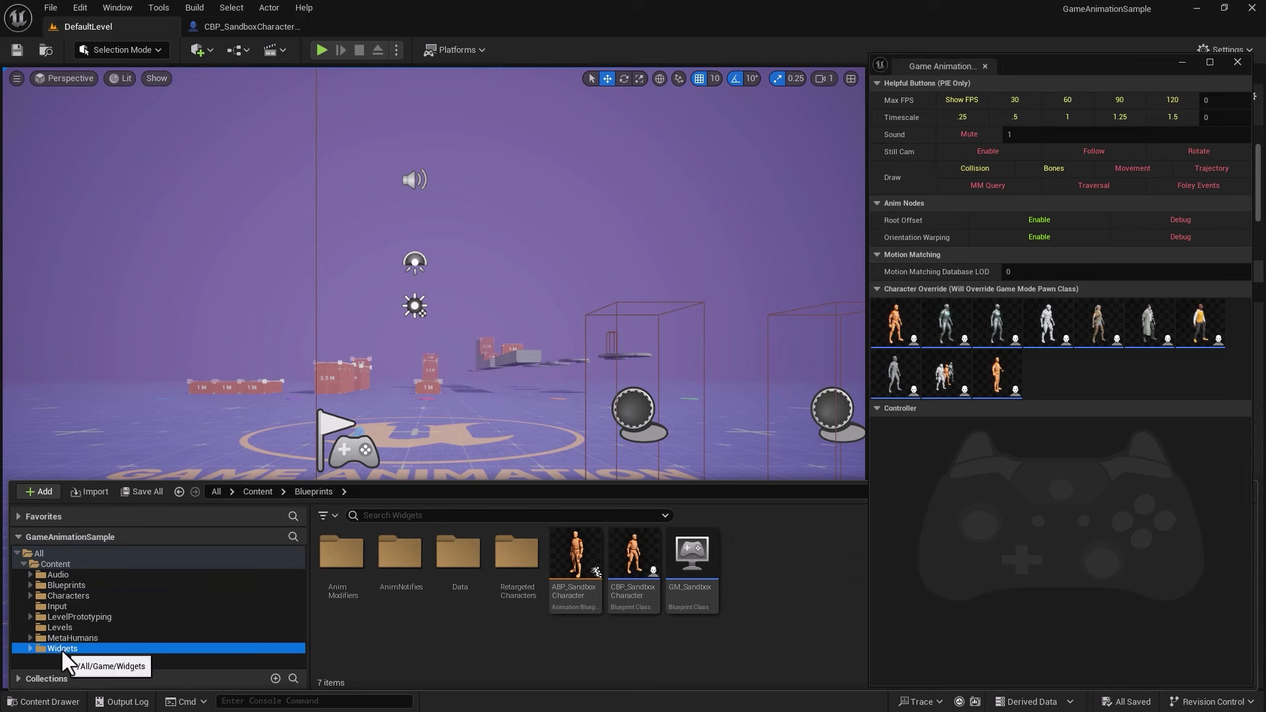
pyautogui.moveTo(512, 552)
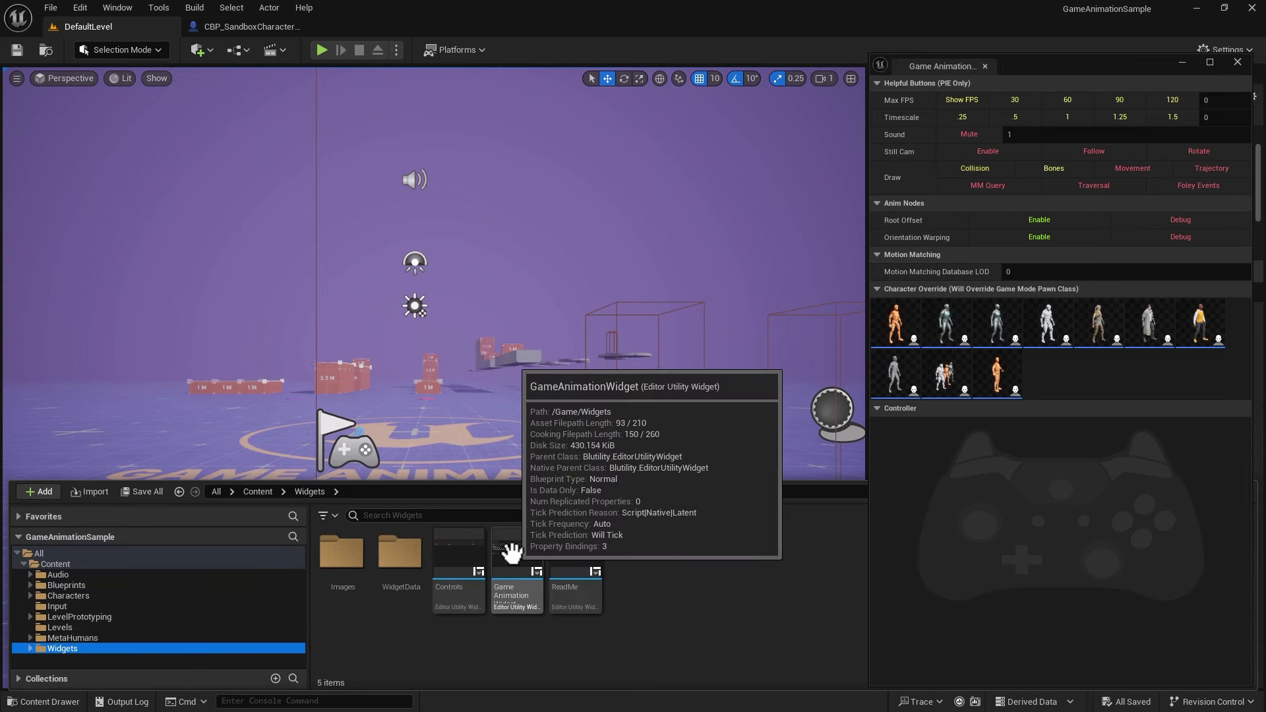
# Duplicate the fourth character button in GameAnimationWidget, set its Object to CBP_SandboxCharacter_Pia, and save.
pyautogui.doubleClick(512, 553)
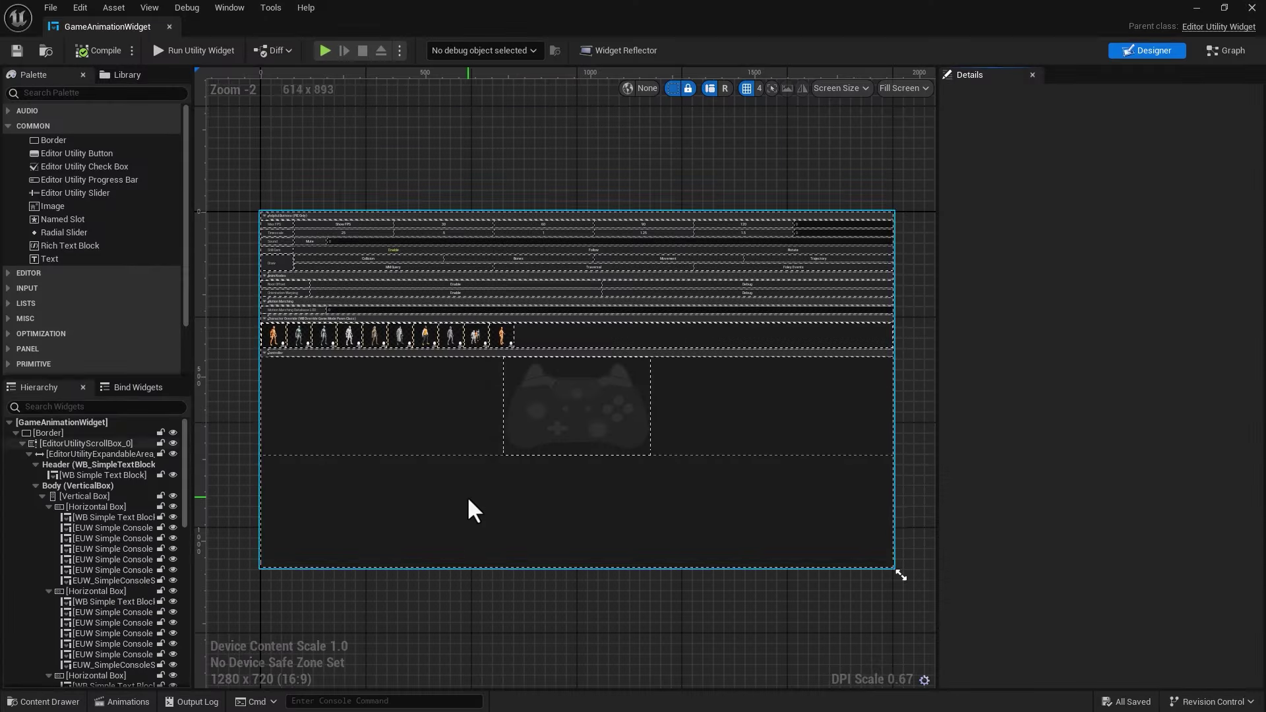
pyautogui.scroll(9, 488, 430)
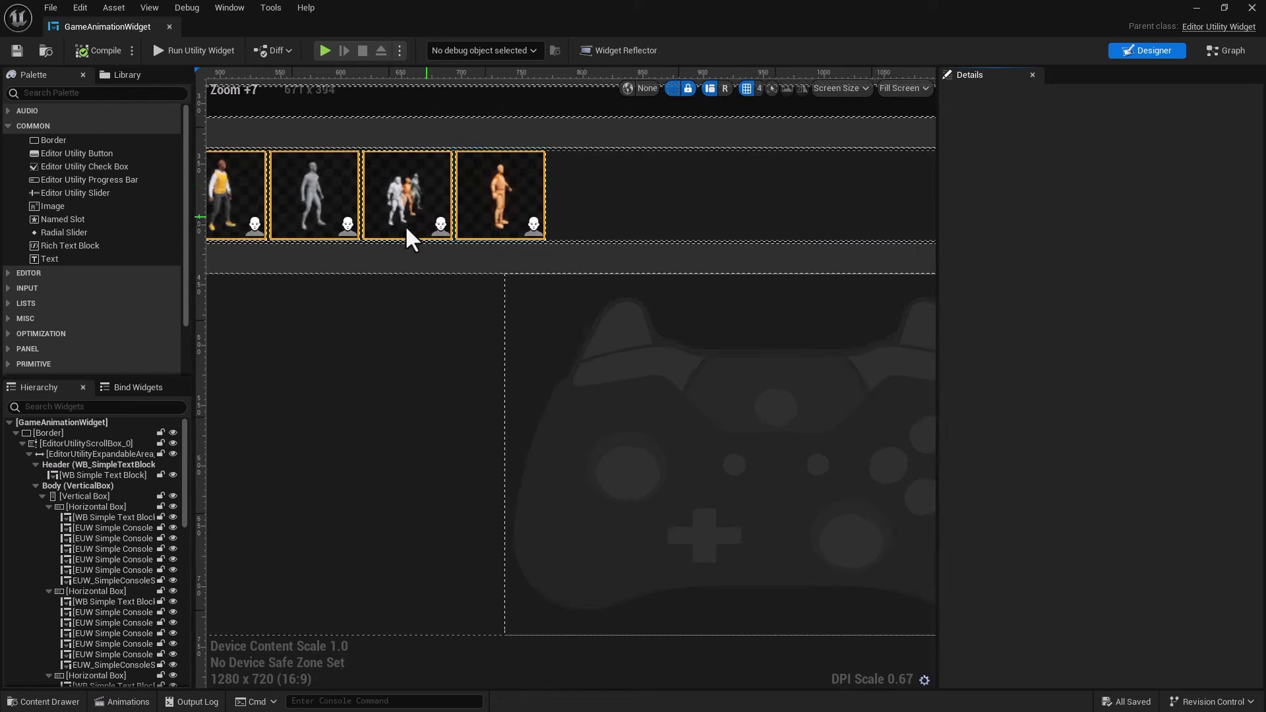
pyautogui.rightClick(519, 191)
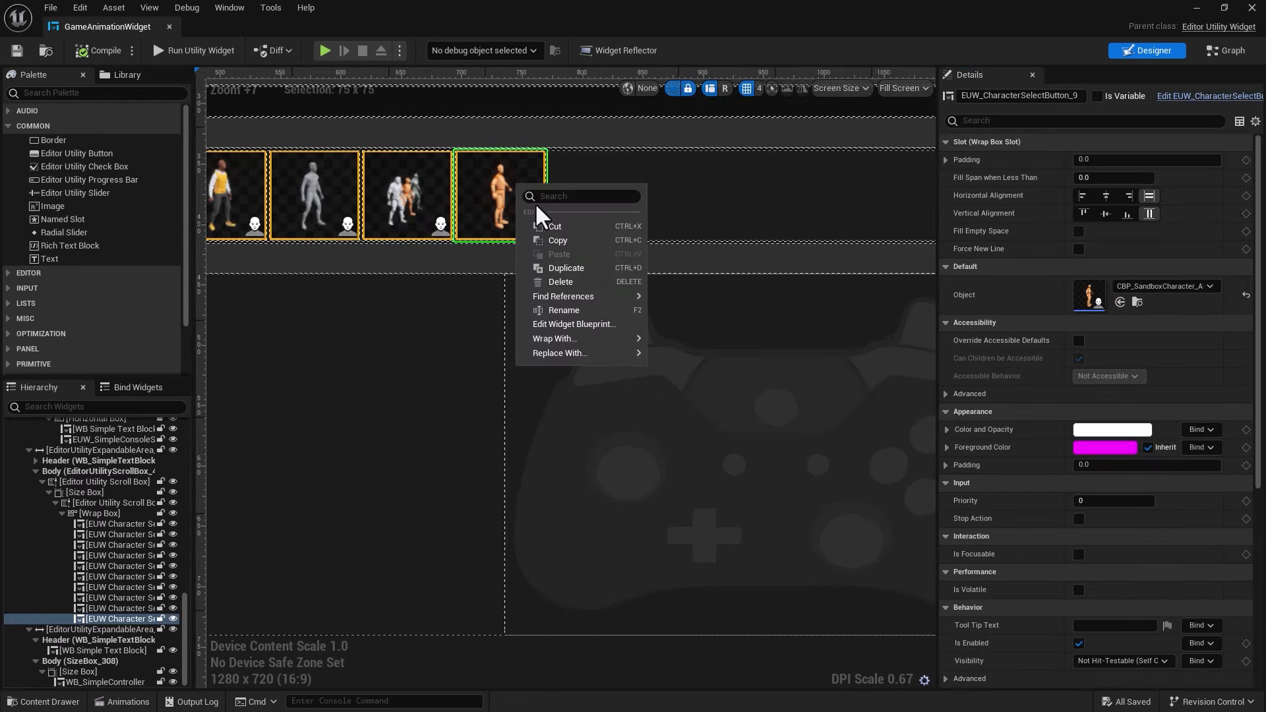
pyautogui.click(554, 270)
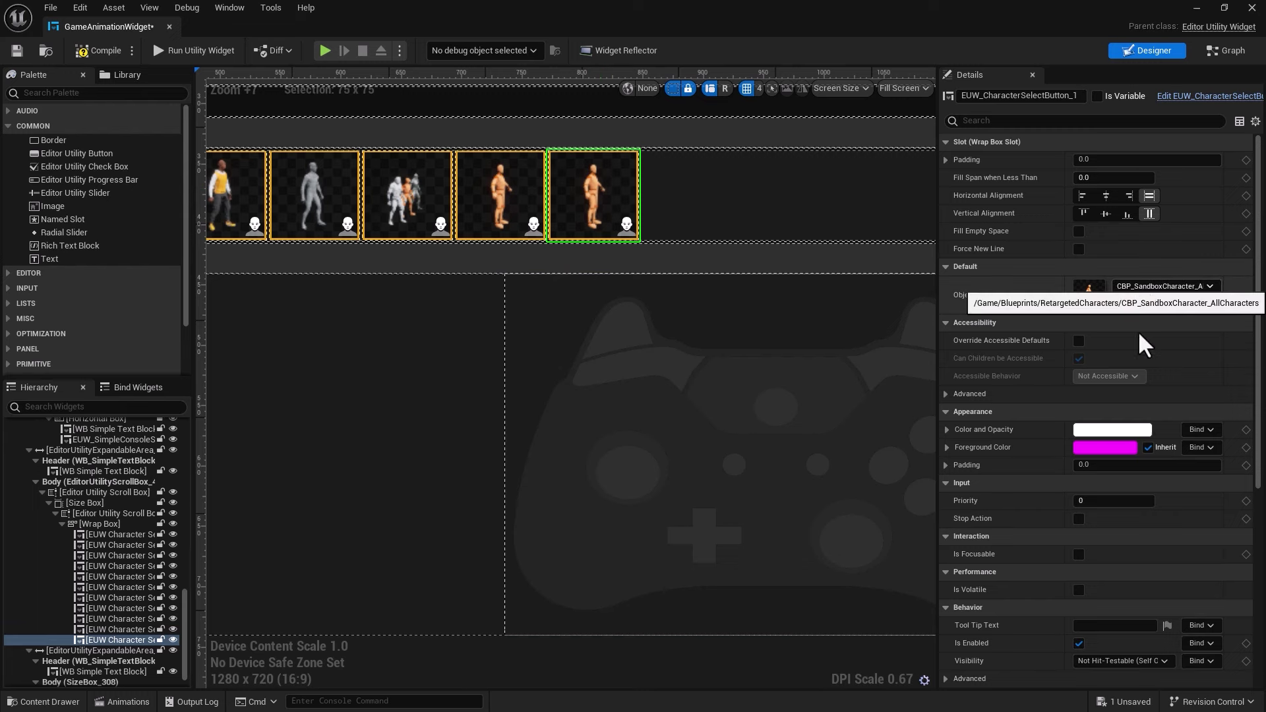
pyautogui.click(1164, 286)
pyautogui.click(1133, 522)
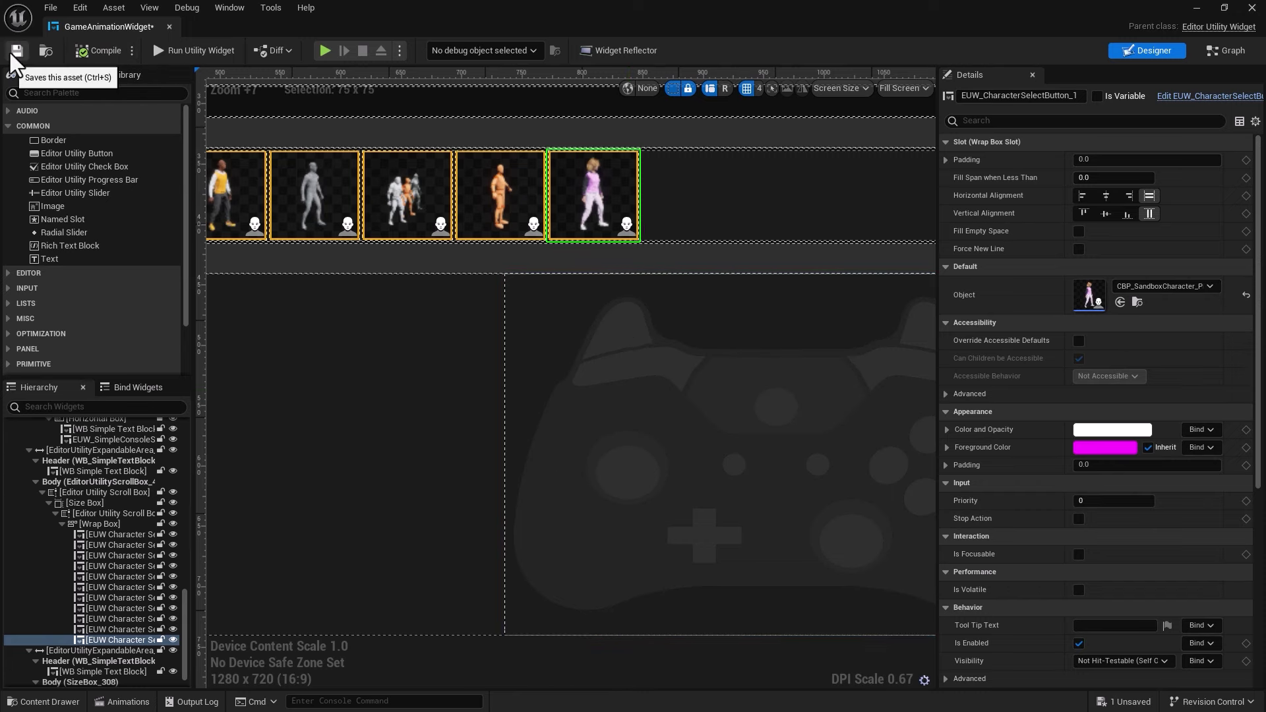
pyautogui.click(16, 50)
# Play the sample level, switch the character override to Pia, and run her forward with W.
pyautogui.click(170, 26)
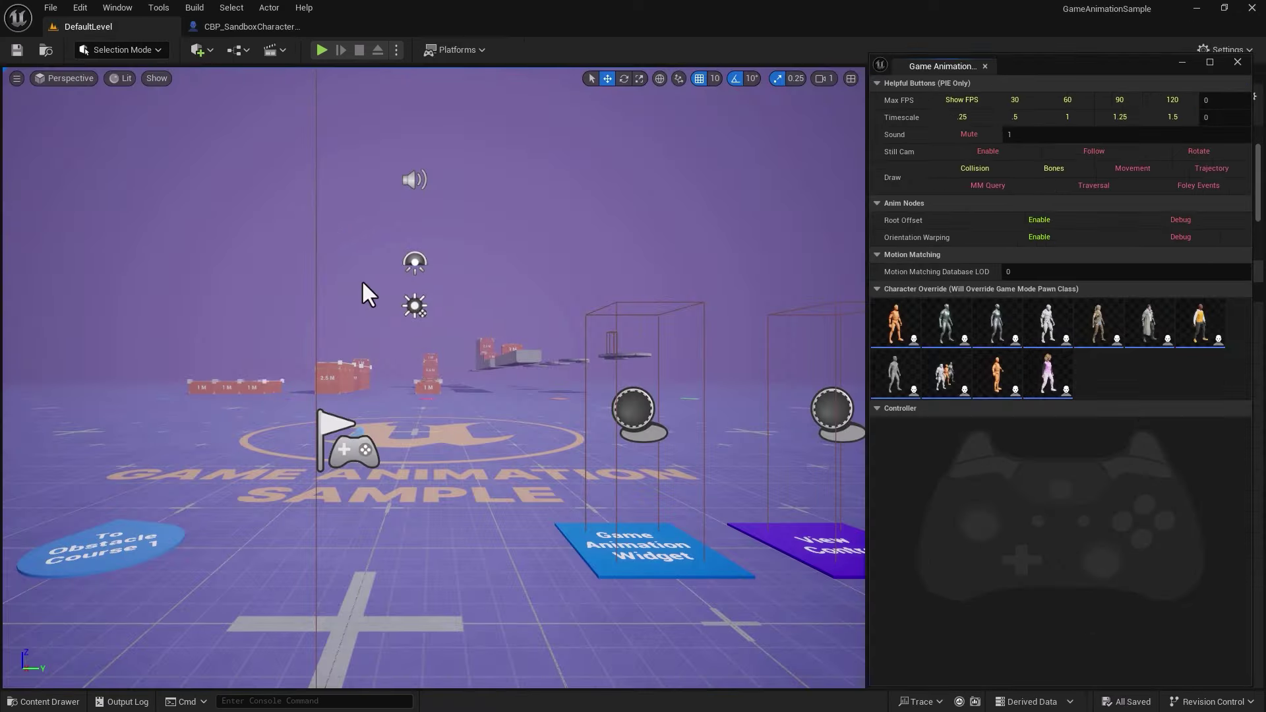
pyautogui.click(320, 50)
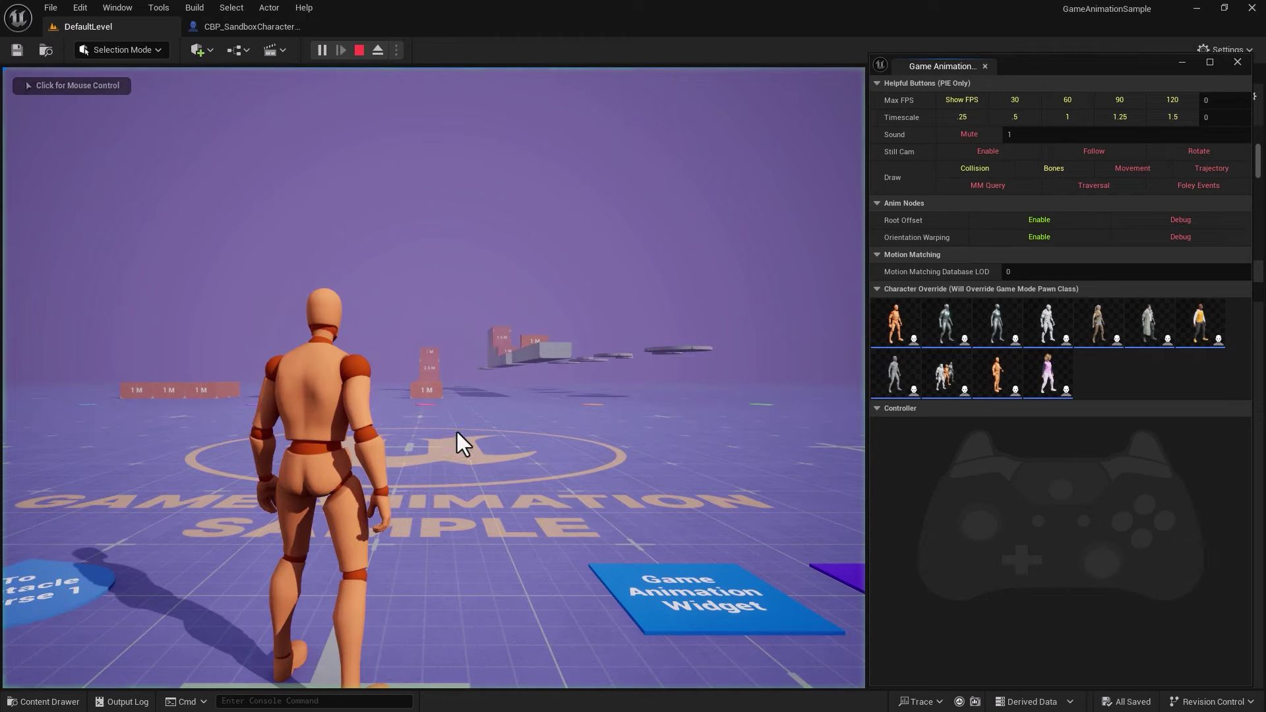
pyautogui.press('w')
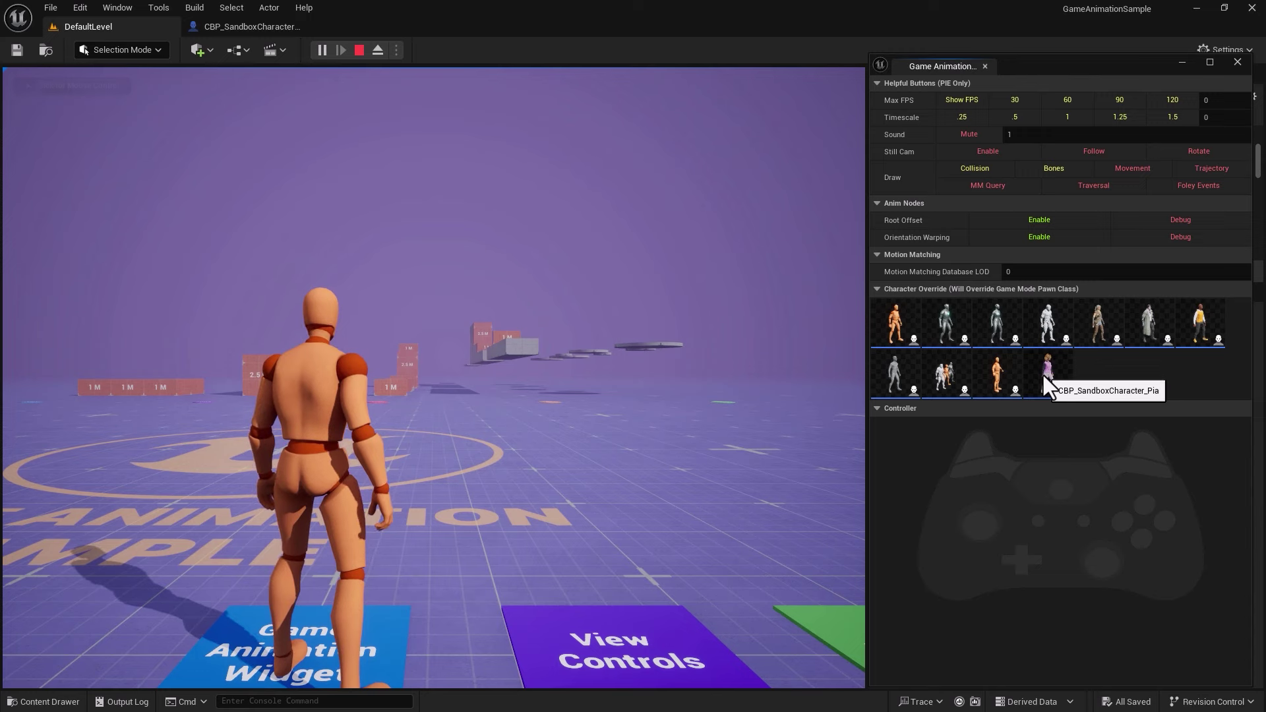
pyautogui.click(1045, 375)
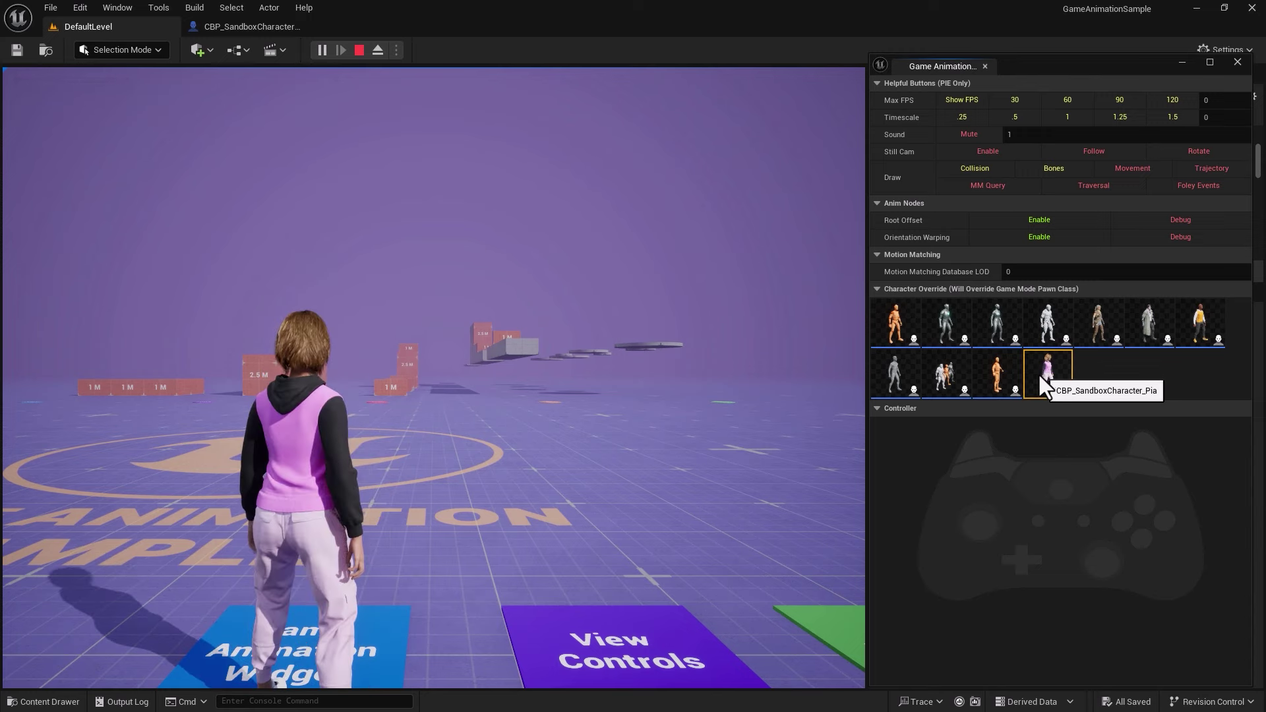
pyautogui.click(417, 419)
pyautogui.press('w')
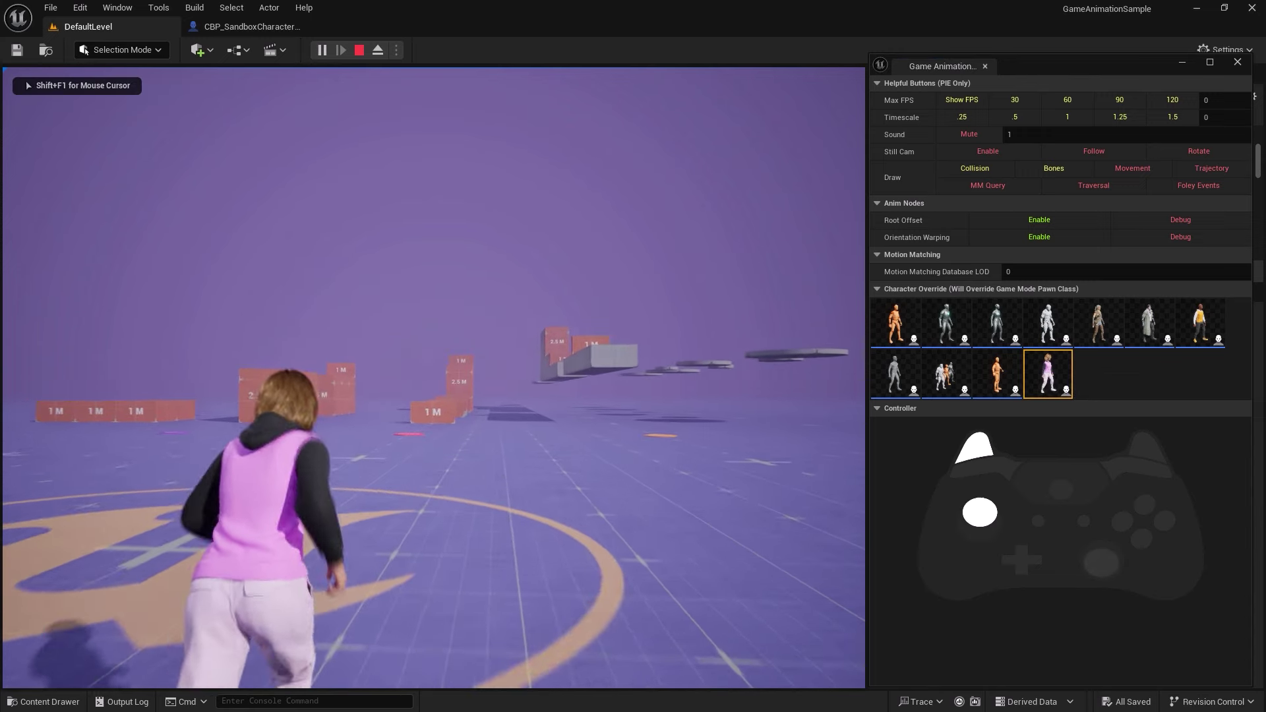